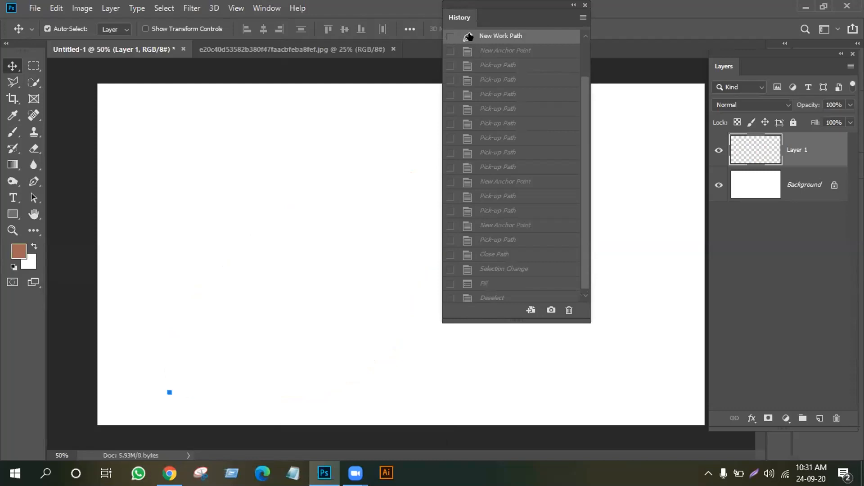
Step forward through the recorded path states and delete the sixth Pick-up Path state from the history
click(464, 53)
click(466, 67)
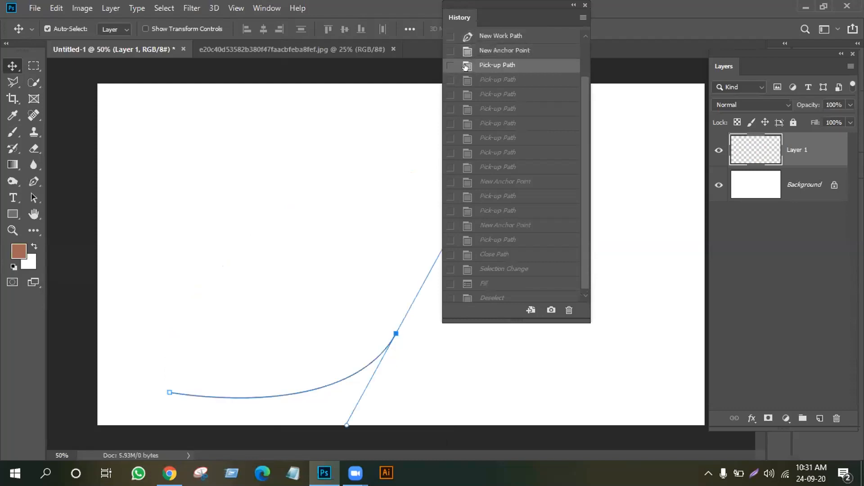
click(471, 87)
click(482, 110)
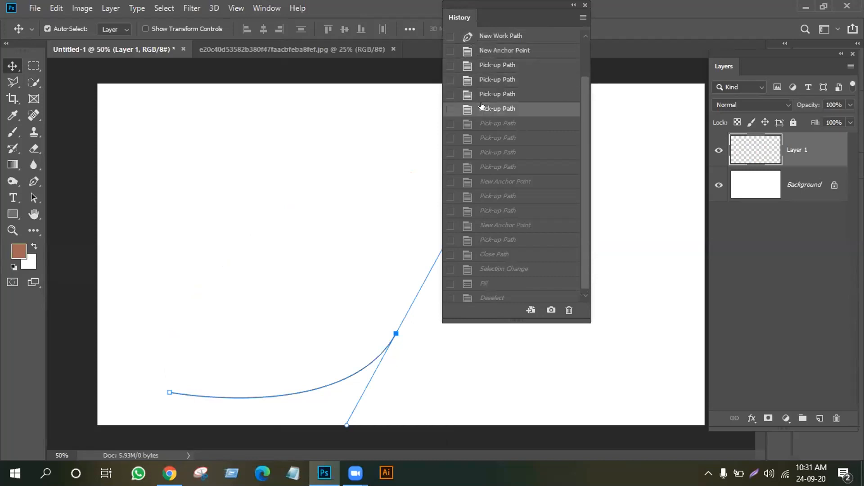
click(482, 96)
click(481, 108)
click(484, 138)
click(568, 311)
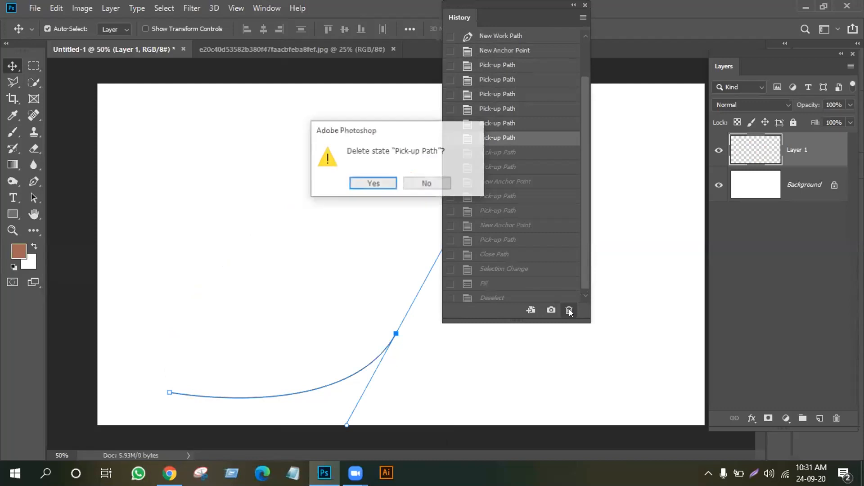
click(373, 184)
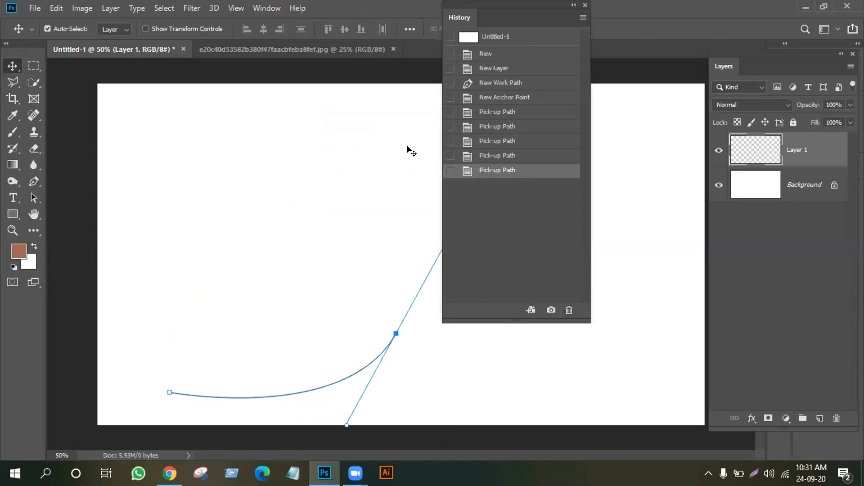
Delete the fifth Pick-up Path state, and then the third one together with the state after it
click(567, 310)
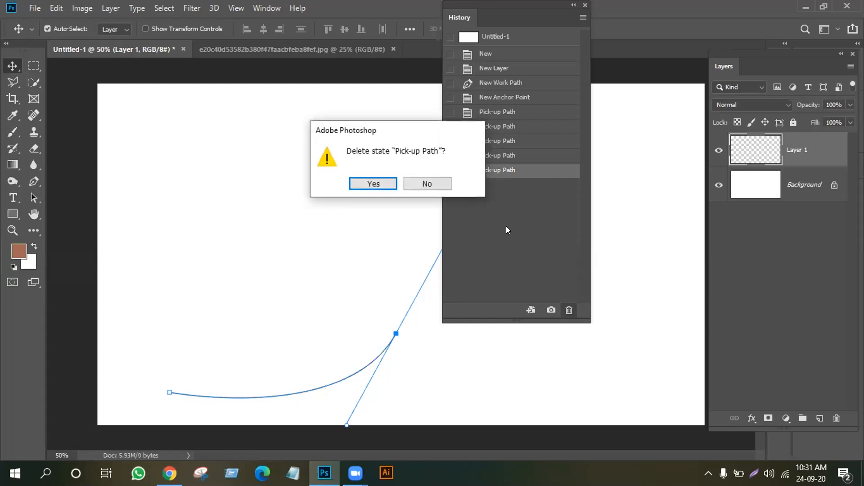
click(367, 184)
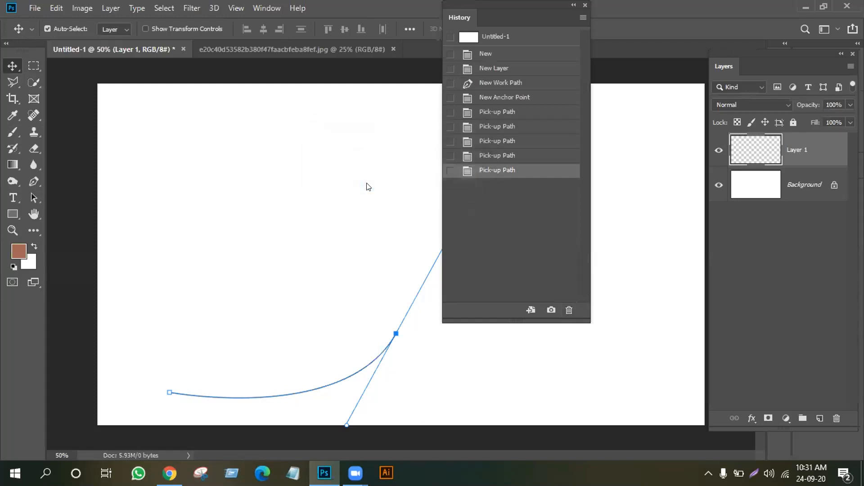
click(492, 140)
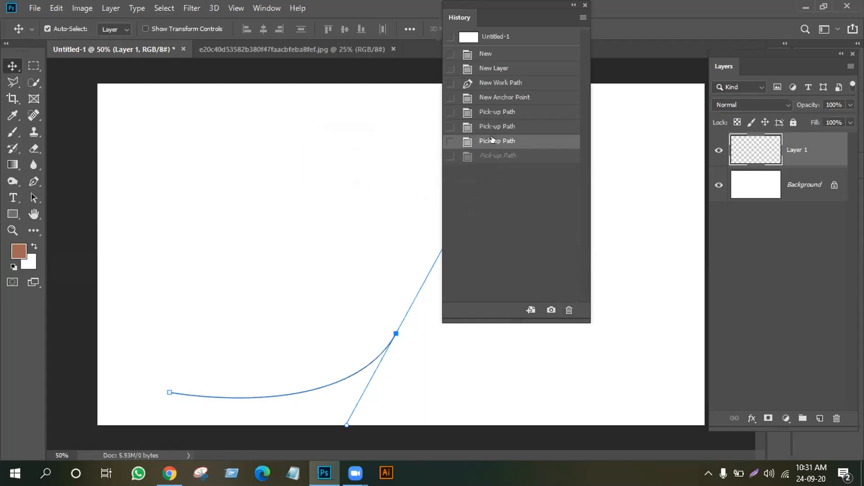
click(569, 310)
click(378, 184)
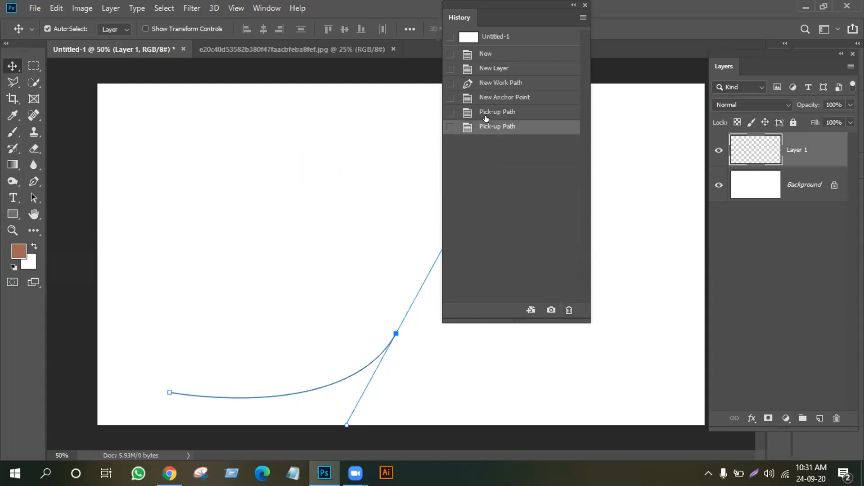
Set the history brush source to the New Anchor Point state and delete the two remaining Pick-up Path states
click(444, 127)
click(444, 113)
click(446, 98)
click(569, 309)
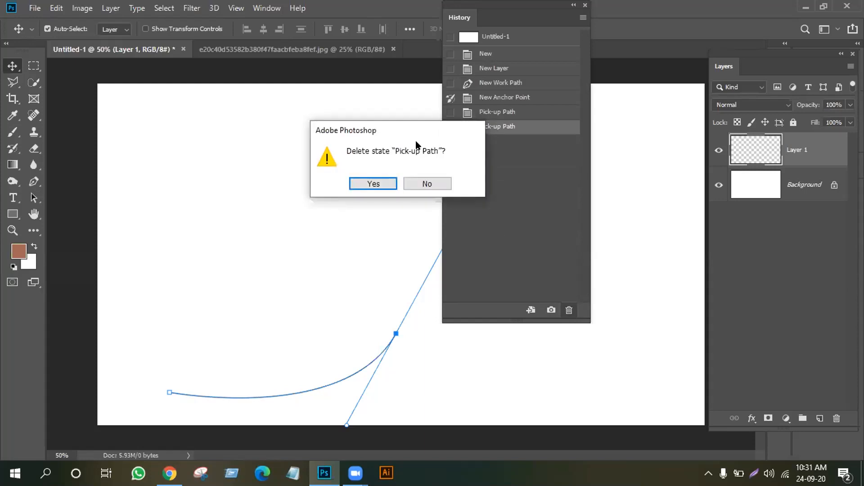
click(366, 188)
click(569, 310)
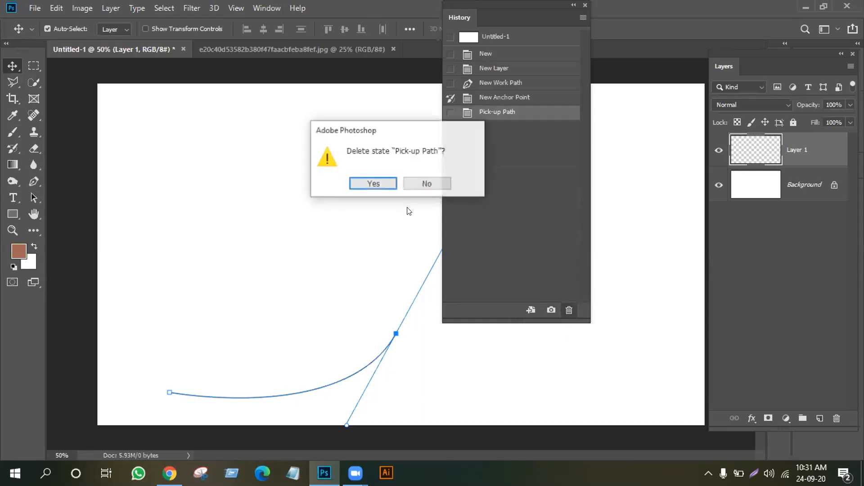
click(381, 185)
Delete the New Anchor Point and New Work Path states from the history
click(569, 309)
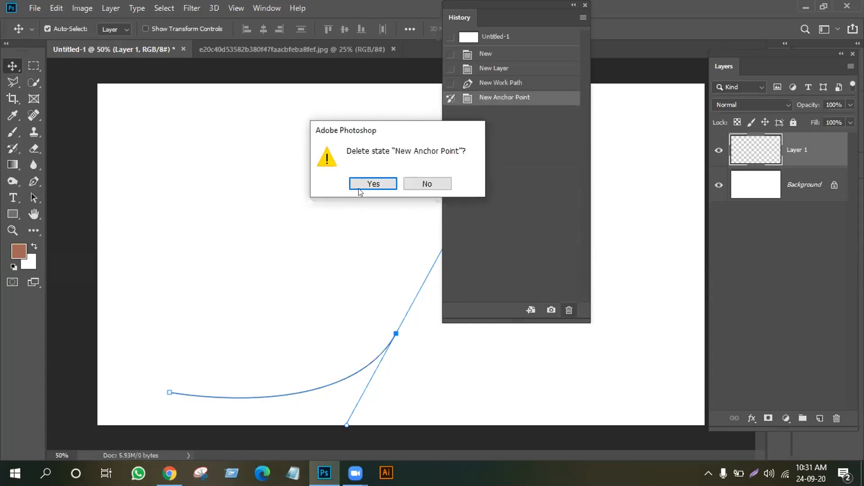
click(360, 189)
click(569, 308)
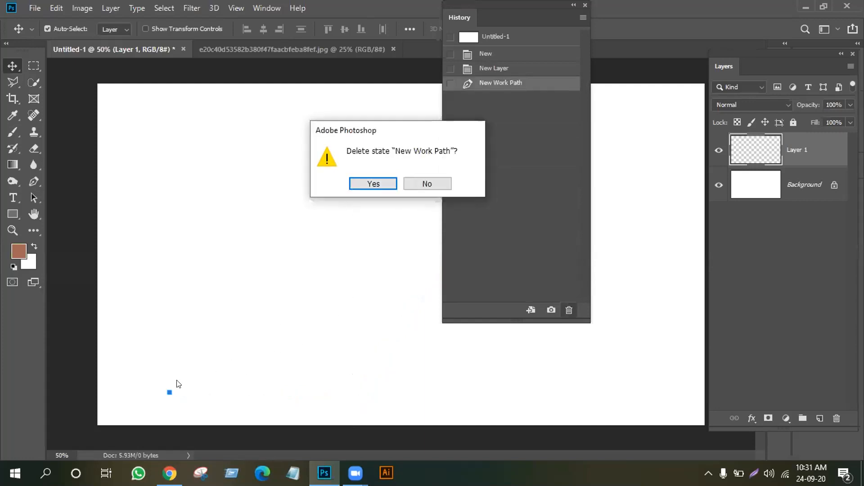
click(373, 183)
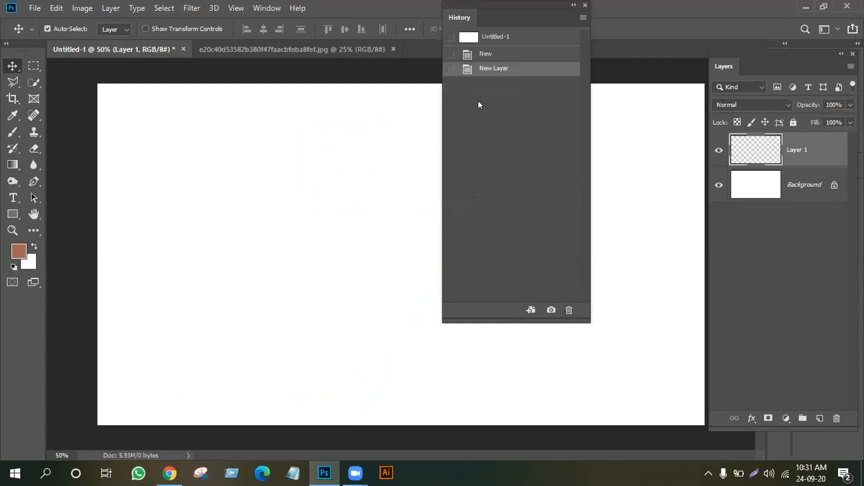
Delete the New Layer and New states so only the initial Untitled-1 snapshot is kept in the history
click(569, 310)
click(369, 183)
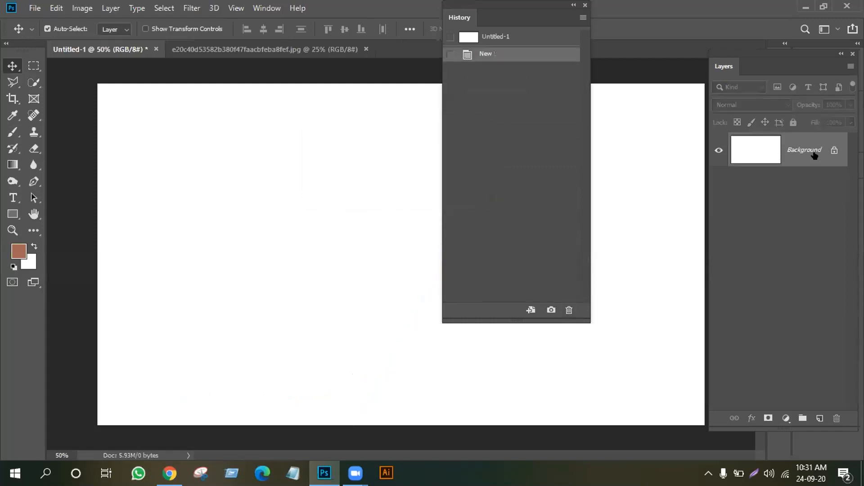
click(569, 310)
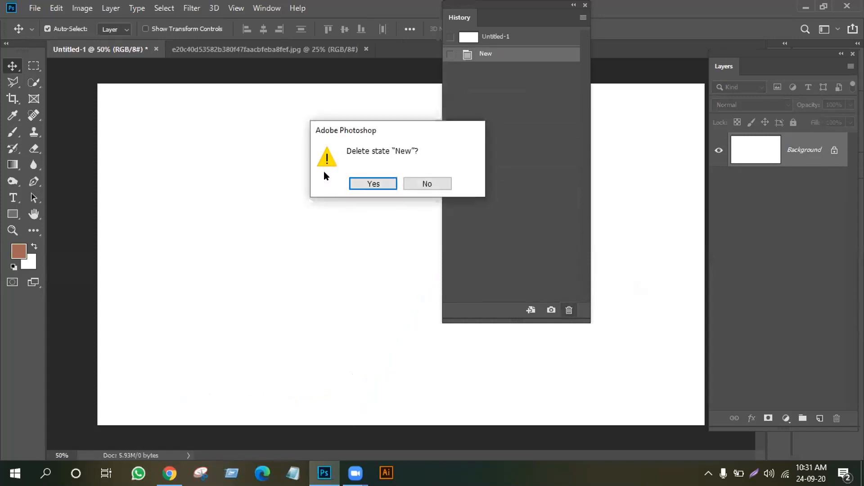
click(368, 186)
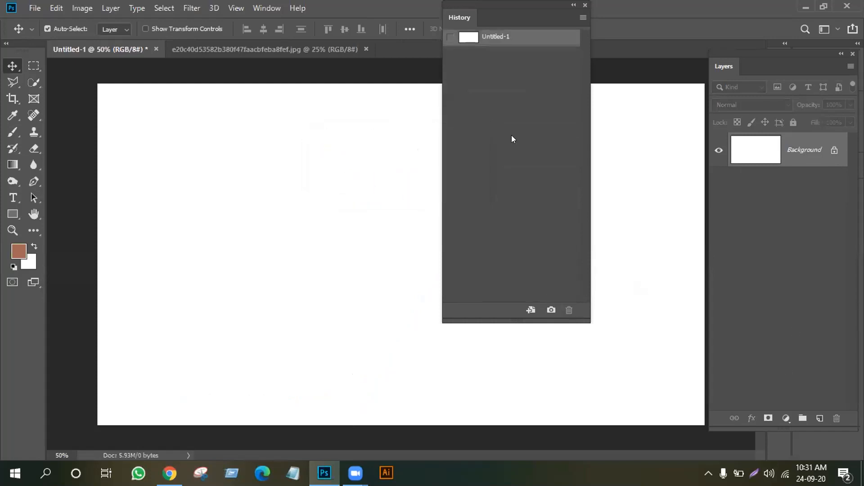
Close and reopen the History panel and place it right beside the Layers panel
click(584, 5)
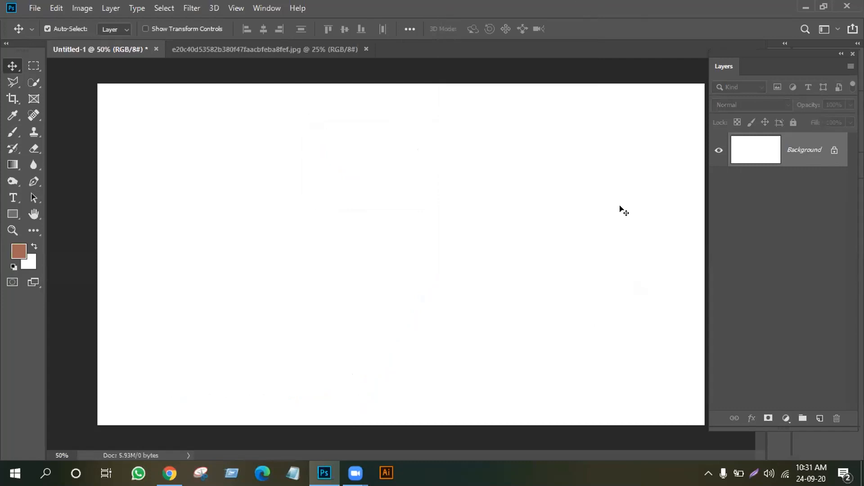
click(266, 8)
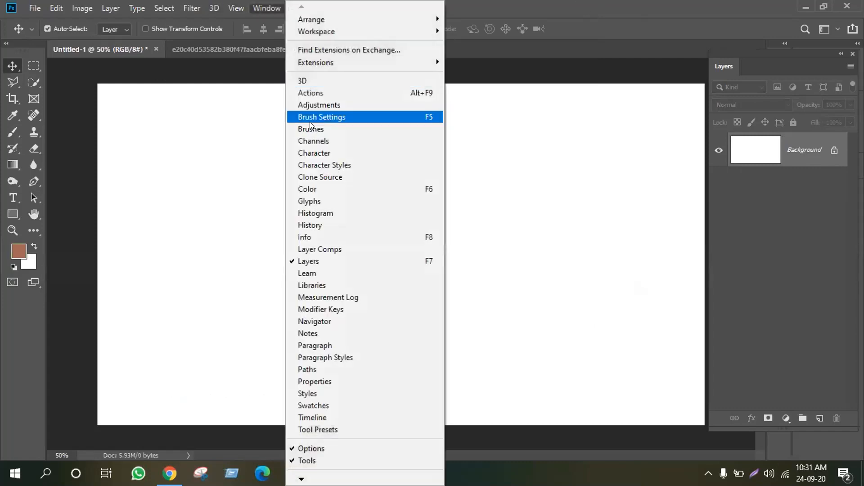
click(316, 226)
drag(519, 5, 638, 6)
Add a new layer and paint two curved brown strokes with the size 45 brush, the second one ending in a spiral
click(819, 418)
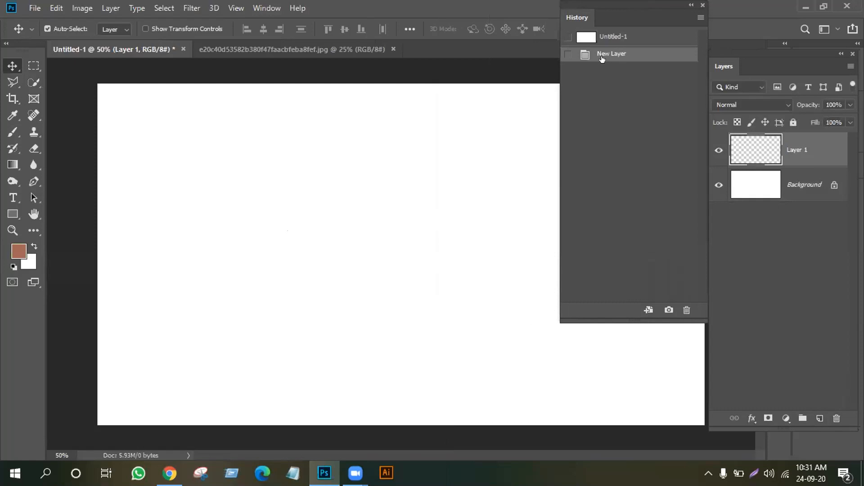
click(11, 134)
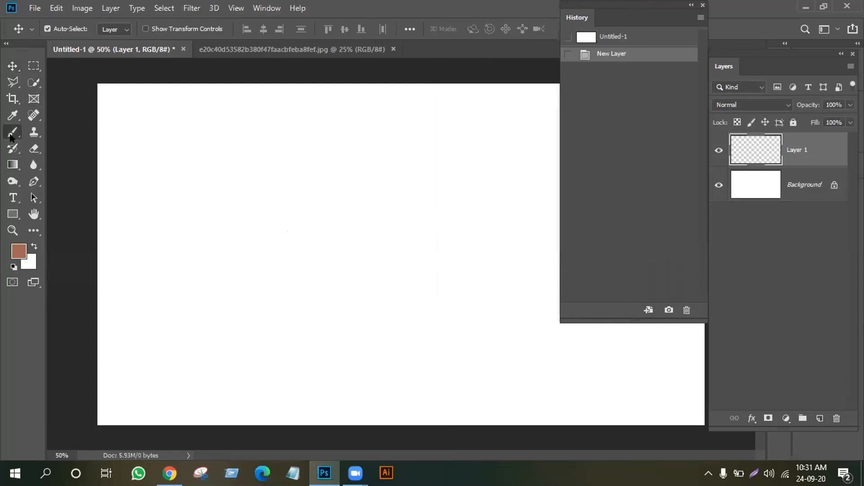
mouse_move(223, 298)
mouse_down()
mouse_move(241, 264)
mouse_move(349, 218)
mouse_move(385, 167)
mouse_move(243, 130)
mouse_up()
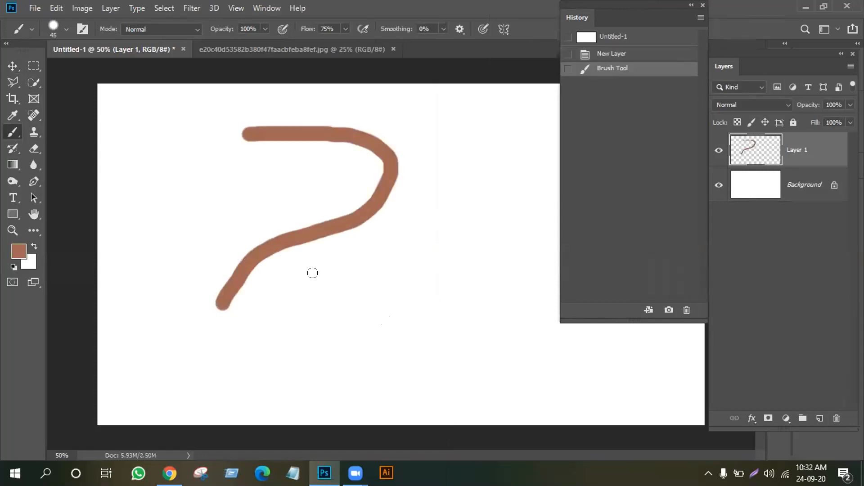
drag(290, 285, 444, 247)
mouse_move(481, 274)
mouse_down()
mouse_move(493, 314)
mouse_move(461, 354)
mouse_move(424, 355)
mouse_move(421, 289)
mouse_move(444, 322)
mouse_up()
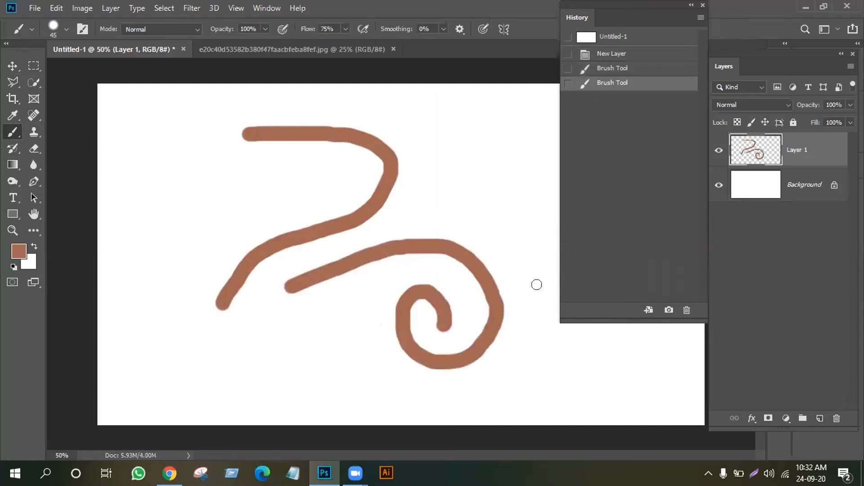
Undo both brush strokes and restore them one at a time from the history
key(ctrl+z)
key(ctrl+z)
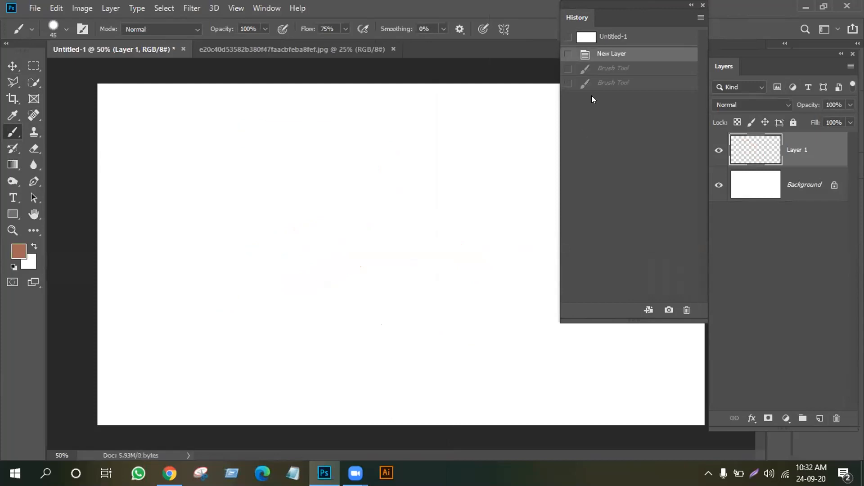
click(612, 67)
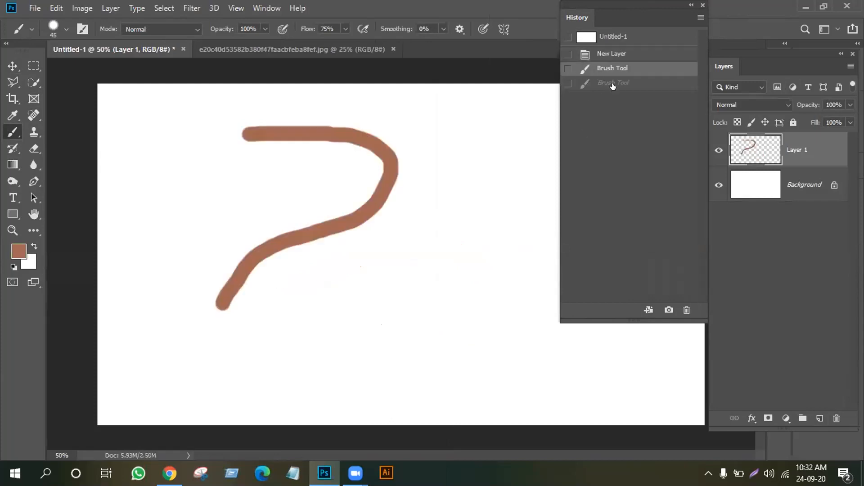
click(612, 84)
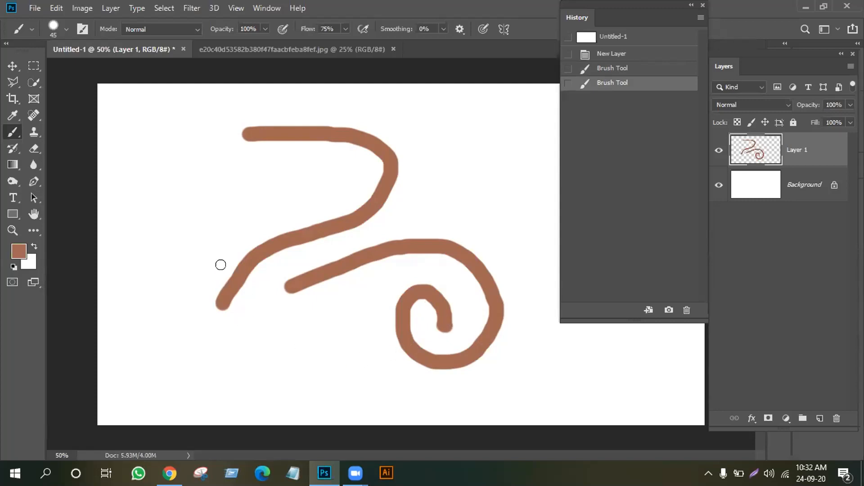
Paint three more brush strokes around and across the drawing, and delete their three Brush Tool states from the history
drag(219, 265, 446, 324)
mouse_move(203, 182)
mouse_down()
mouse_move(171, 197)
mouse_move(142, 280)
mouse_move(178, 349)
mouse_move(251, 383)
mouse_move(374, 389)
mouse_move(439, 251)
mouse_move(365, 129)
mouse_move(200, 117)
mouse_move(168, 204)
mouse_up()
click(687, 310)
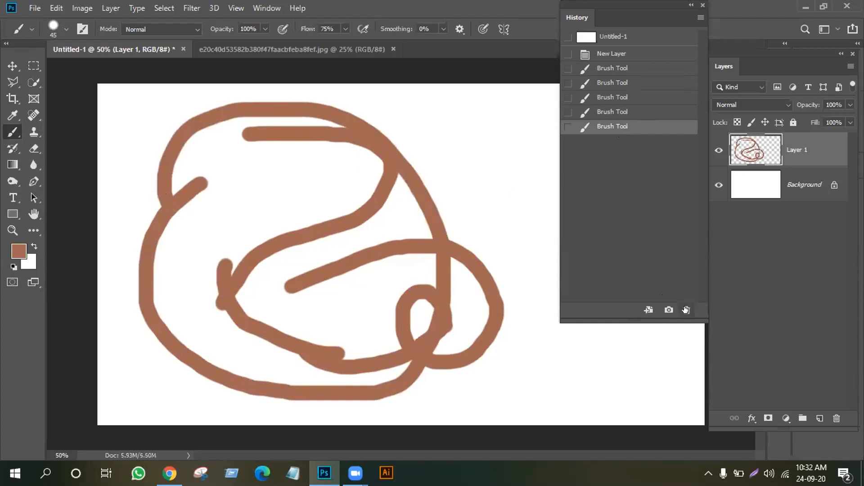
click(367, 185)
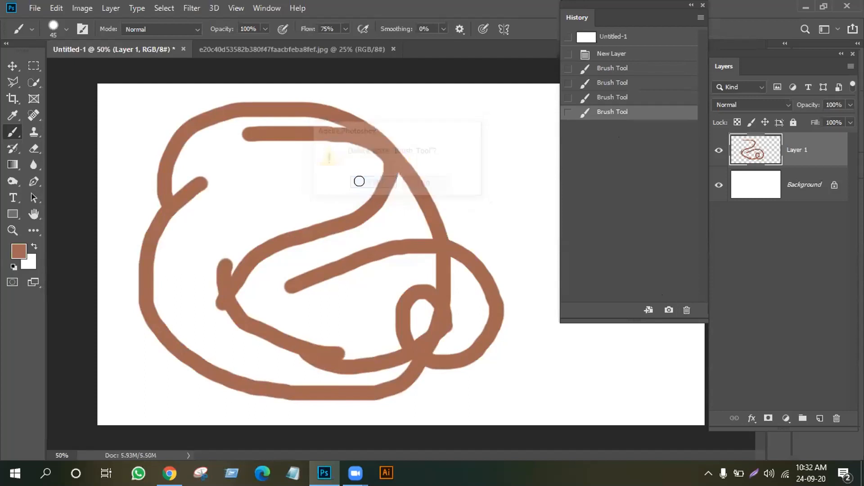
click(686, 310)
click(356, 183)
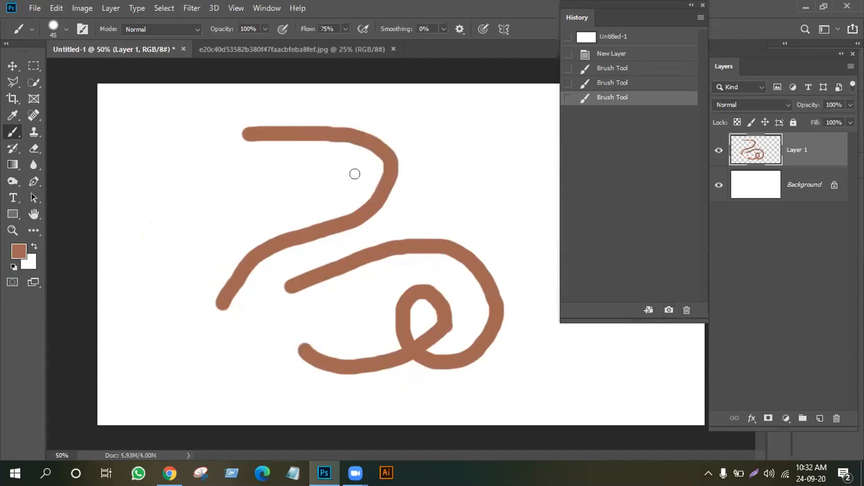
click(687, 309)
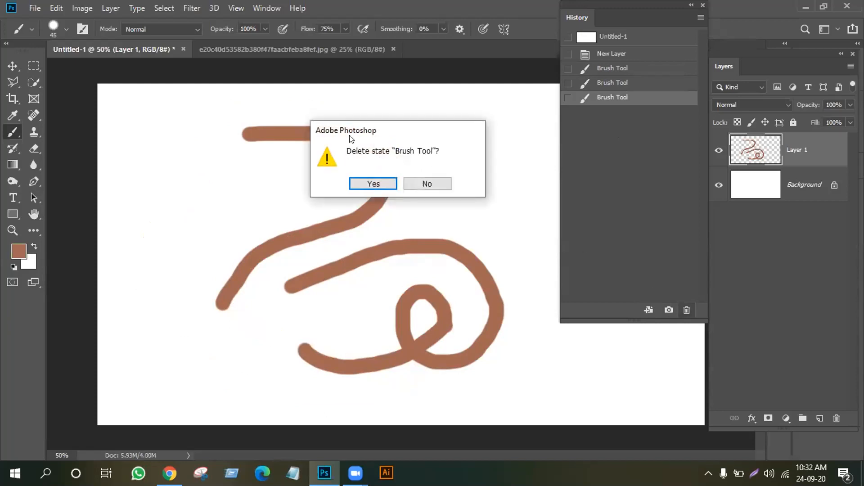
click(358, 182)
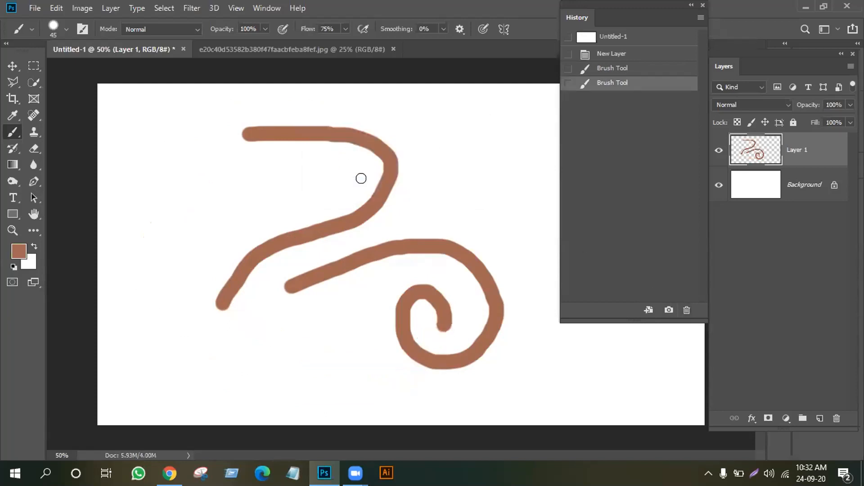
Close the History panel, delete Layer 1 with its brush strokes, and switch to the Move tool
click(703, 6)
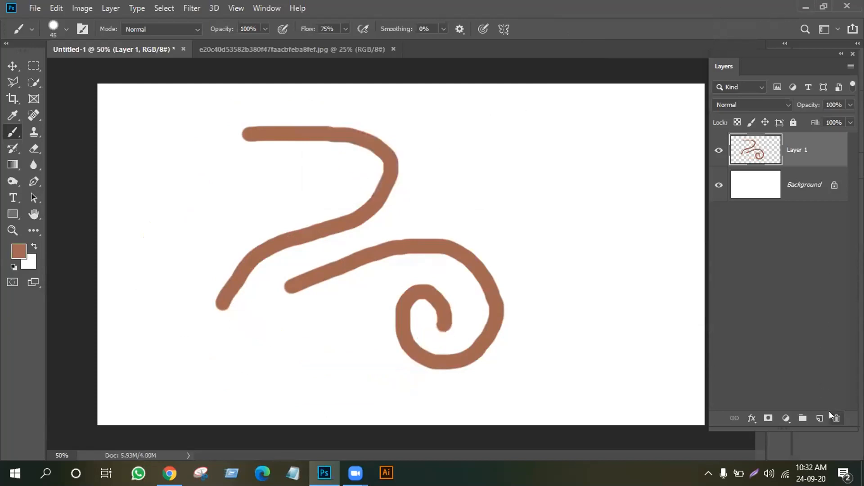
click(836, 419)
click(373, 184)
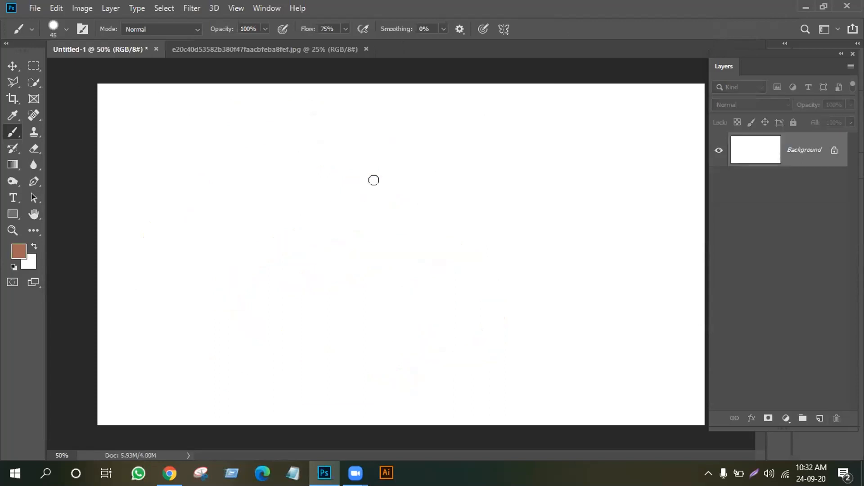
click(12, 65)
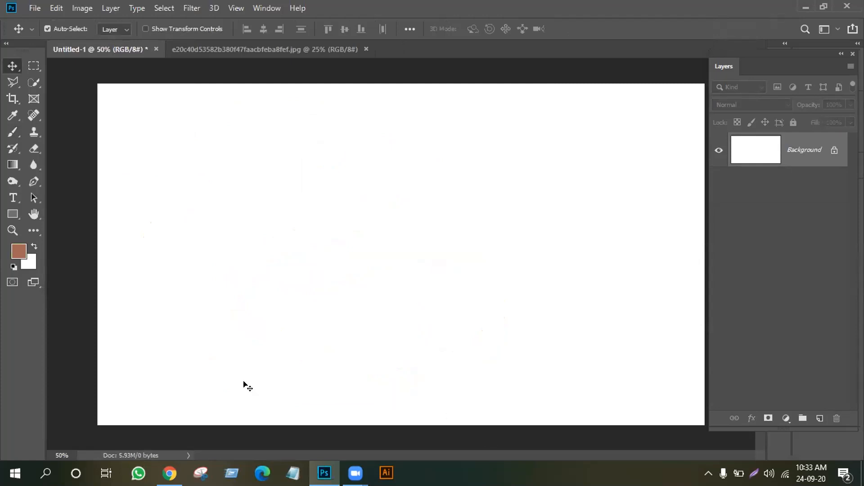
Draw a curved path segment with the Pen tool, from the canvas's left-centre to its right side, bowing downward with a near-vertical end handle
key(p)
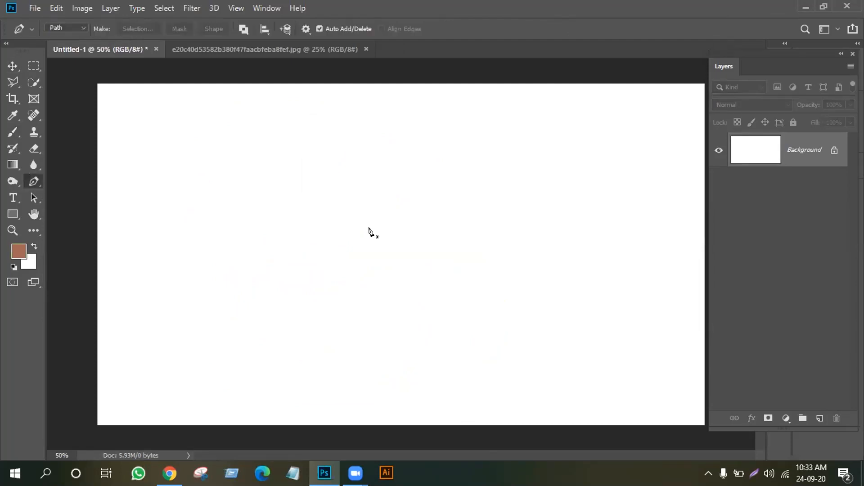
click(253, 308)
drag(545, 261, 549, 115)
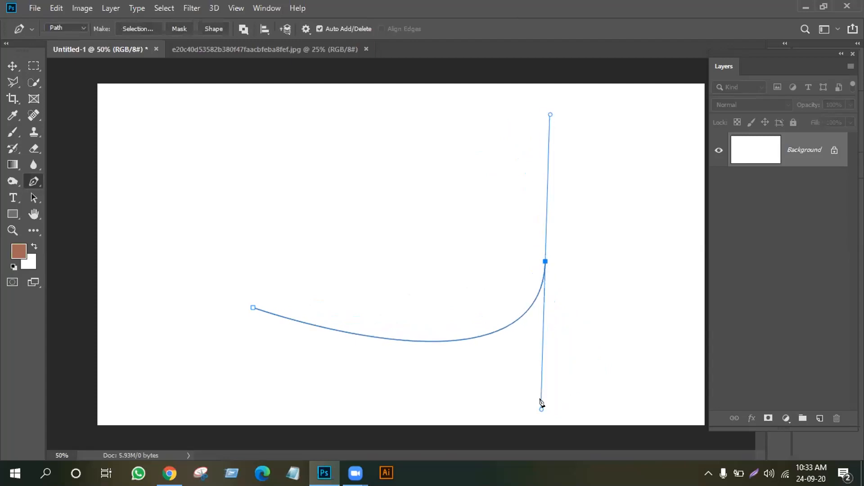
Extend the path with a second curve back to the canvas's left side, and undo the whole path
click(238, 258)
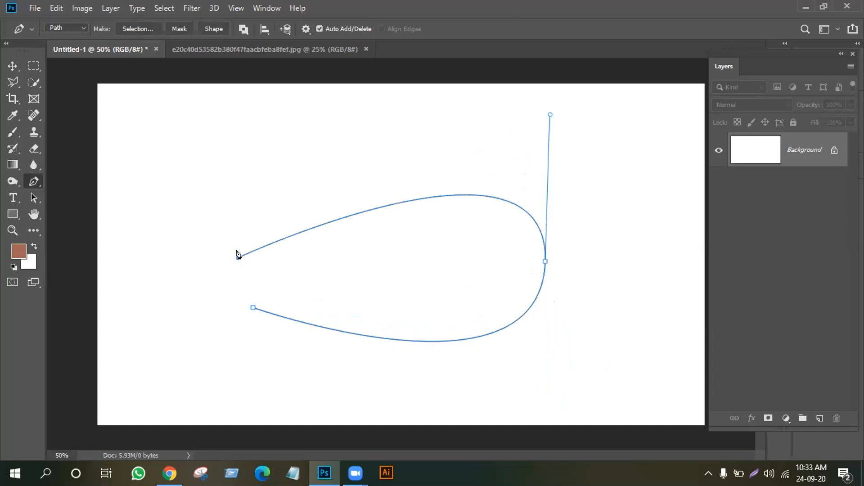
key(ctrl+z)
key(ctrl+z)
key(ctrl+z)
Draw an upward-arching path segment from the lower left to the canvas's centre with the Pen tool, adjusting its handle direction
click(264, 316)
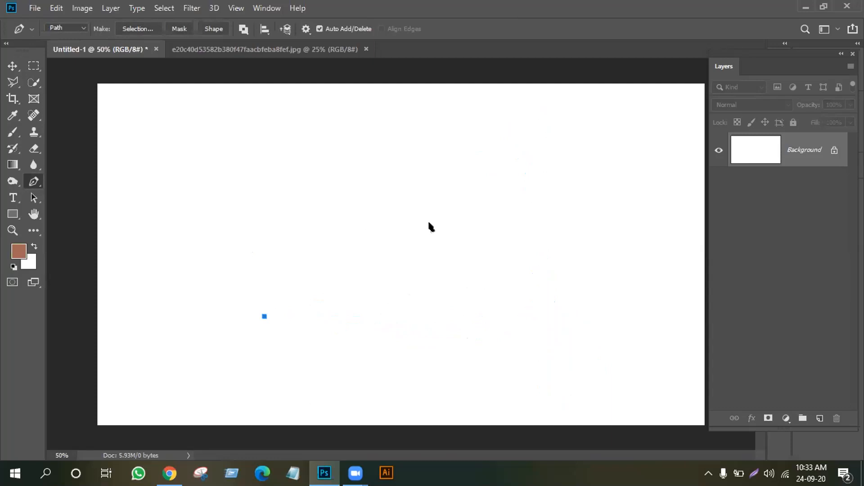
drag(445, 218, 598, 300)
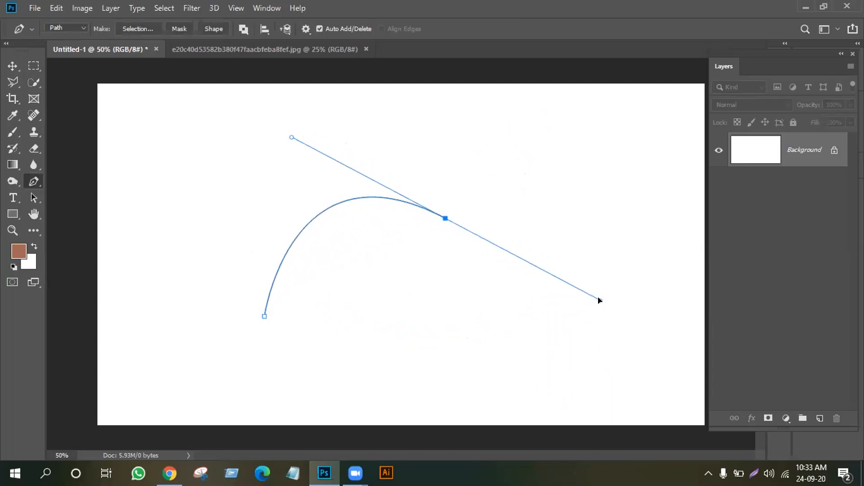
drag(598, 300, 610, 290)
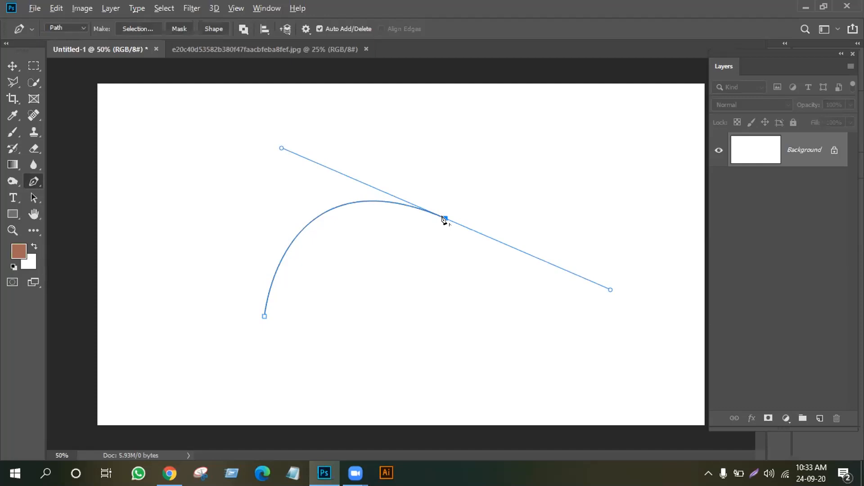
click(444, 219)
Convert the arched path into a new anti-aliased selection with a feather radius of 0 pixels
right_click(346, 208)
click(370, 232)
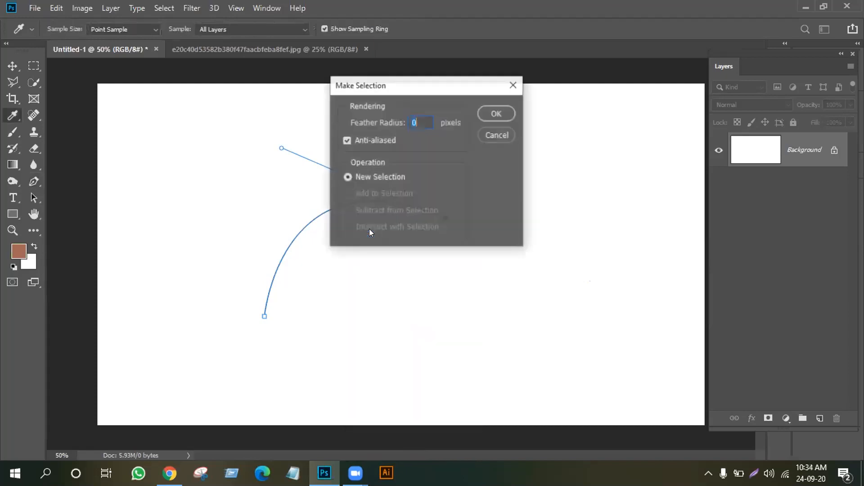
click(494, 114)
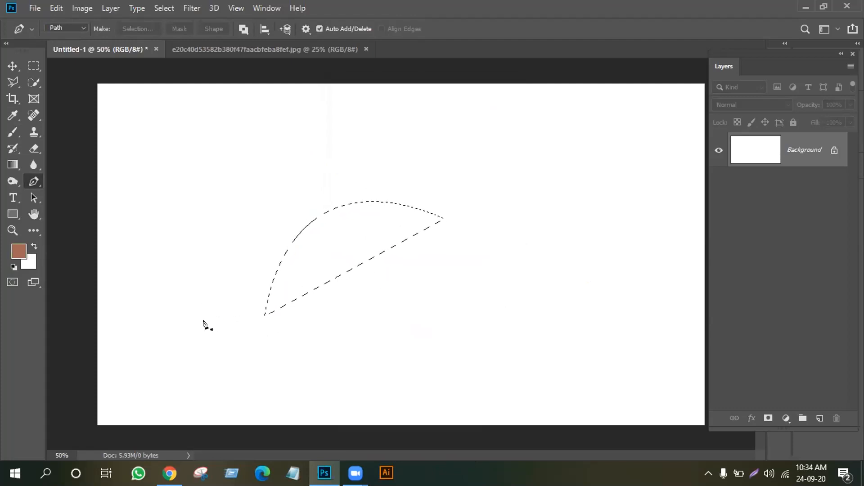
Create a new layer, fill the selection with the brown foreground colour, and deselect it
click(819, 419)
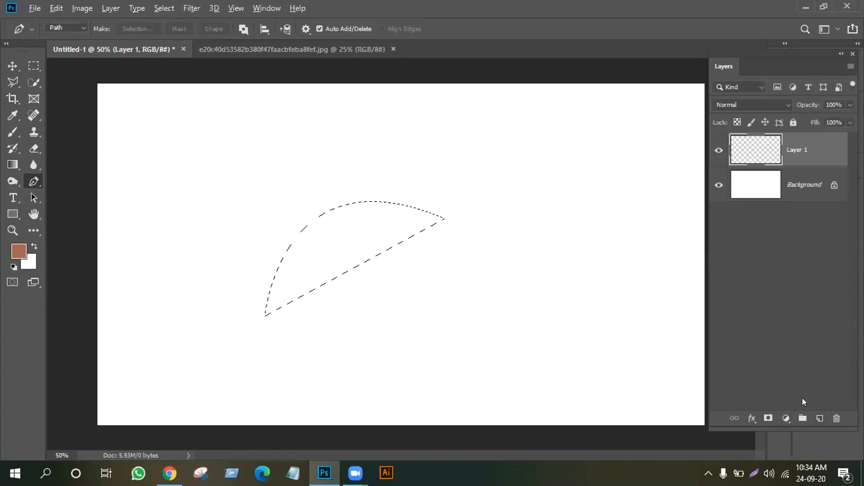
key(alt+BackSpace)
key(ctrl+d)
click(12, 66)
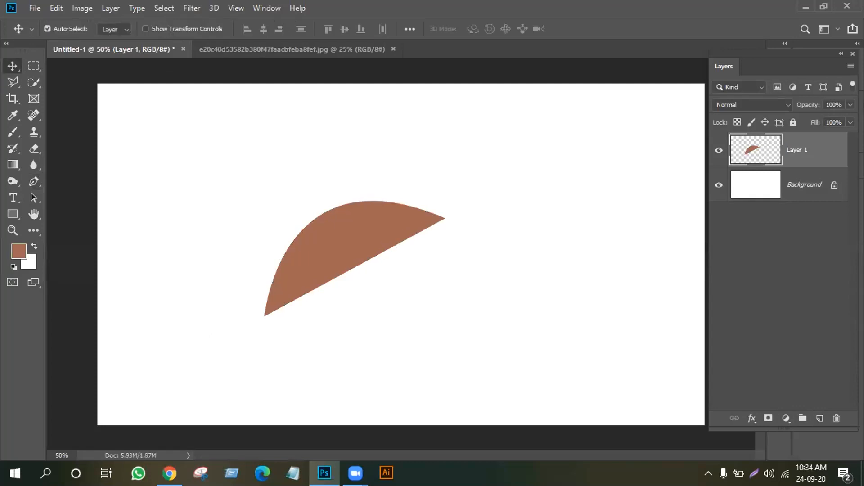
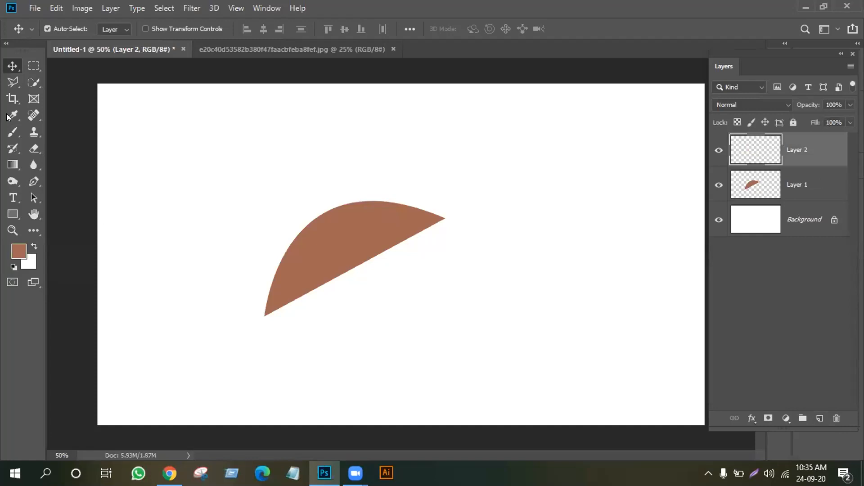
Paint a wavy freehand brush stroke on Layer 2 across the brown shape's left end, and undo it
click(13, 133)
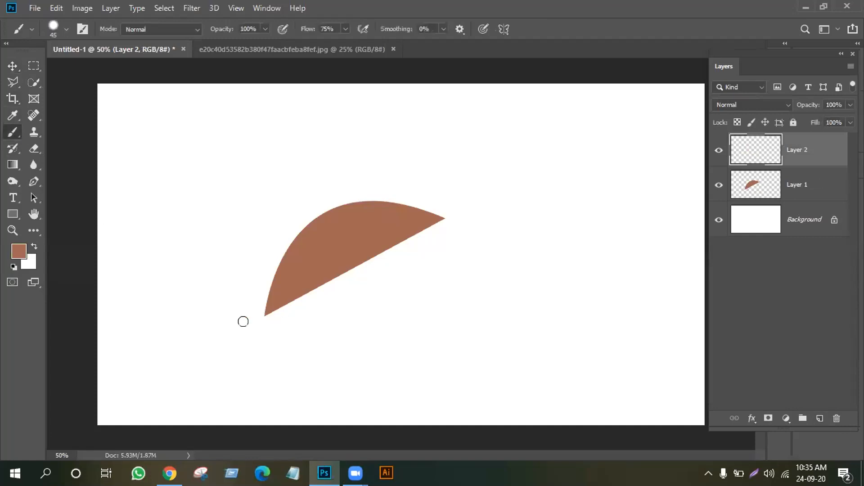
click(186, 373)
mouse_move(183, 372)
mouse_down()
mouse_move(189, 334)
mouse_move(248, 319)
mouse_move(280, 290)
mouse_move(280, 268)
mouse_move(264, 249)
mouse_move(211, 217)
mouse_move(203, 180)
mouse_move(314, 128)
mouse_up()
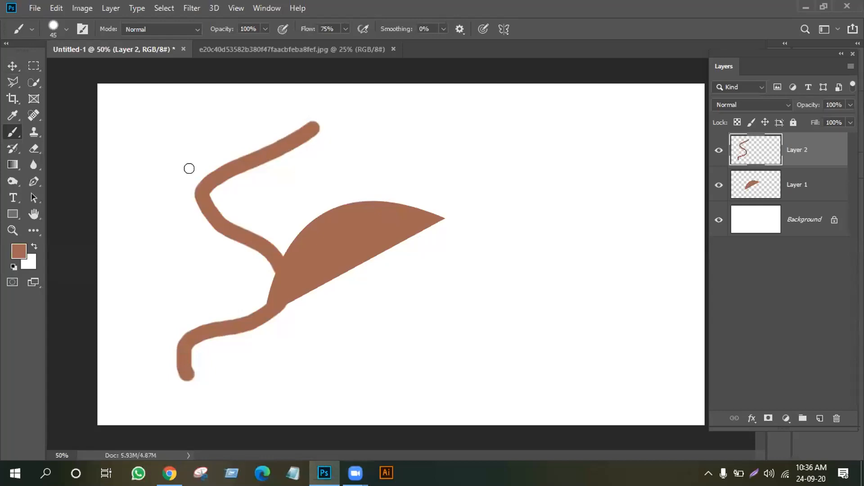
click(12, 66)
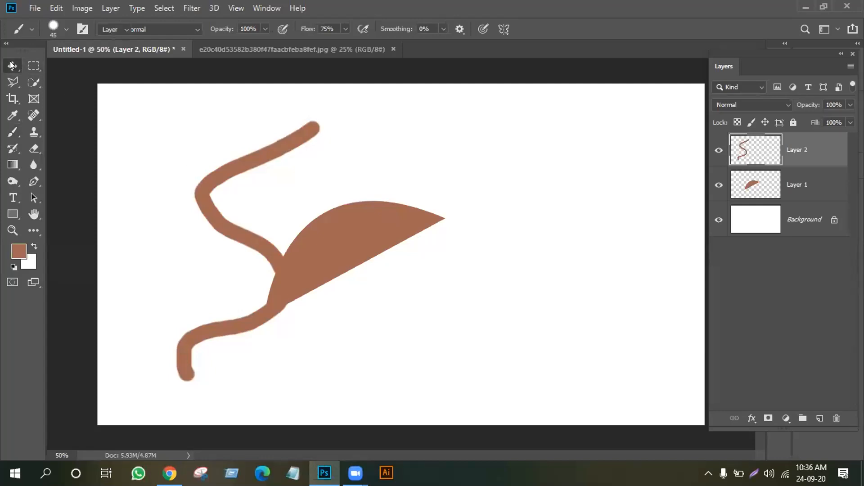
key(ctrl+z)
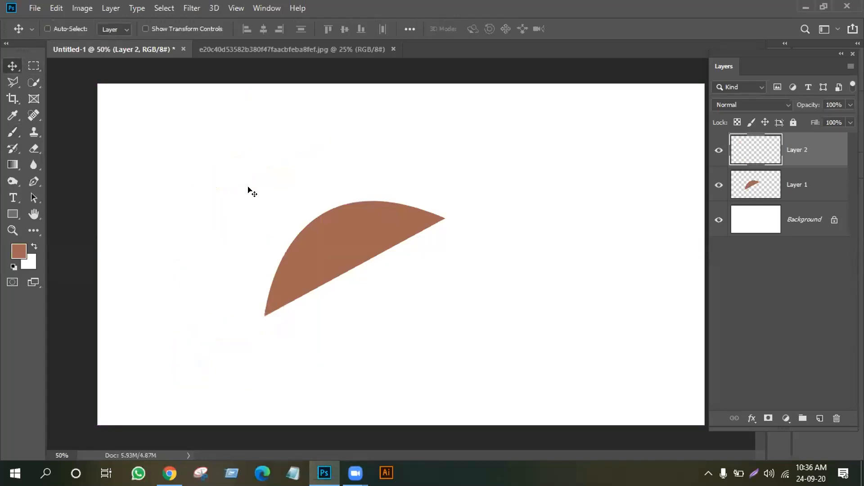
Paint another wavy brush stroke on Layer 2 in the open area left of the brown shape, and undo it
click(13, 132)
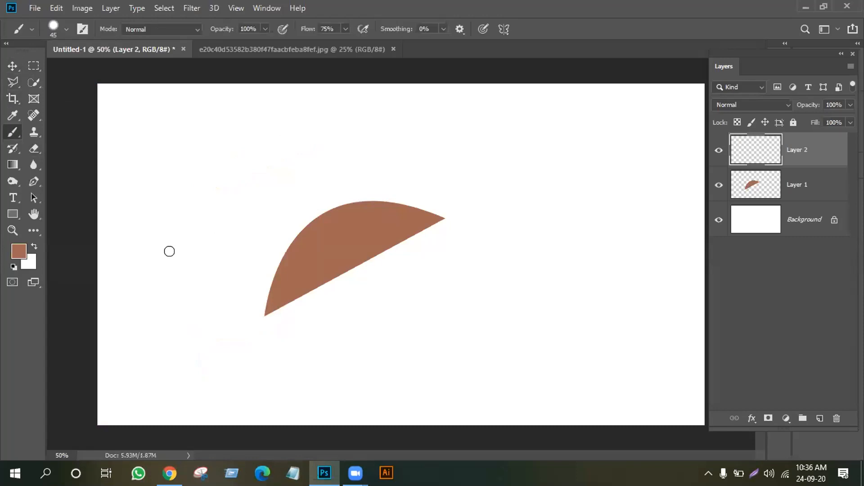
mouse_move(153, 336)
mouse_down()
mouse_move(153, 282)
mouse_move(239, 244)
mouse_move(240, 210)
mouse_move(208, 162)
mouse_move(240, 132)
mouse_up()
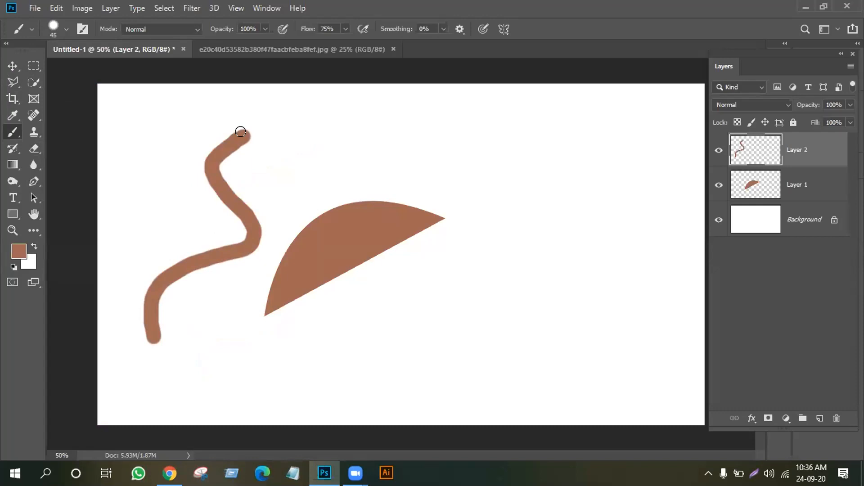
click(13, 67)
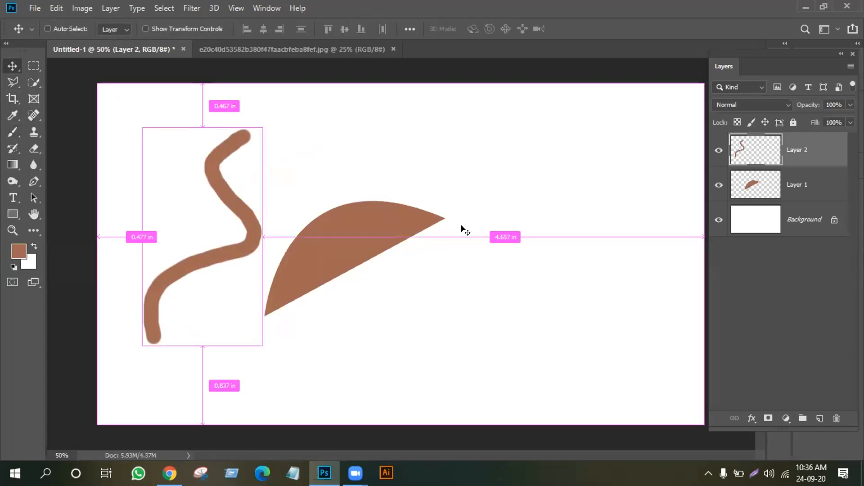
key(ctrl+z)
Draw two joined Pen tool curves from the canvas's bottom via its left edge to the shape's lower-left tip, removing each anchor's outgoing handle
click(33, 181)
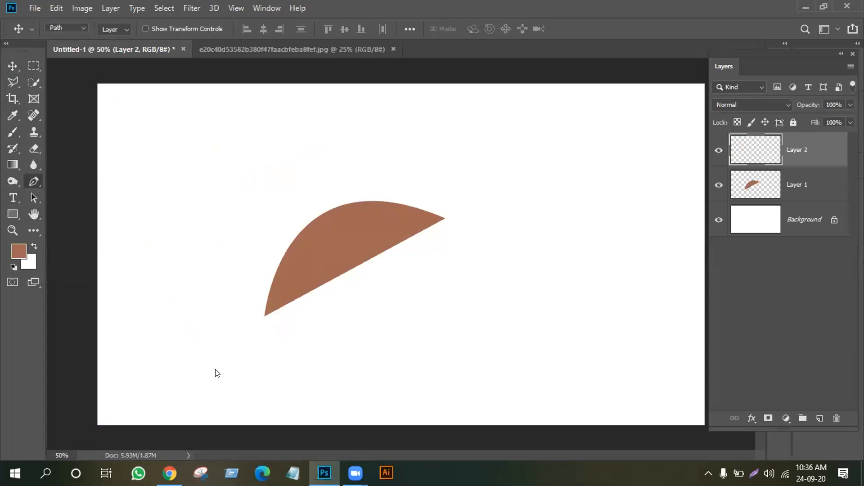
click(250, 410)
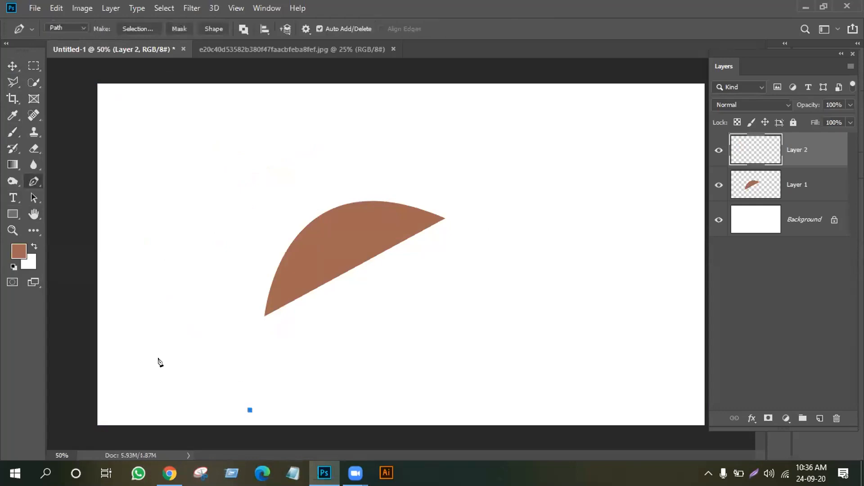
mouse_move(130, 351)
mouse_down()
mouse_move(77, 303)
mouse_move(127, 290)
mouse_move(133, 270)
mouse_up()
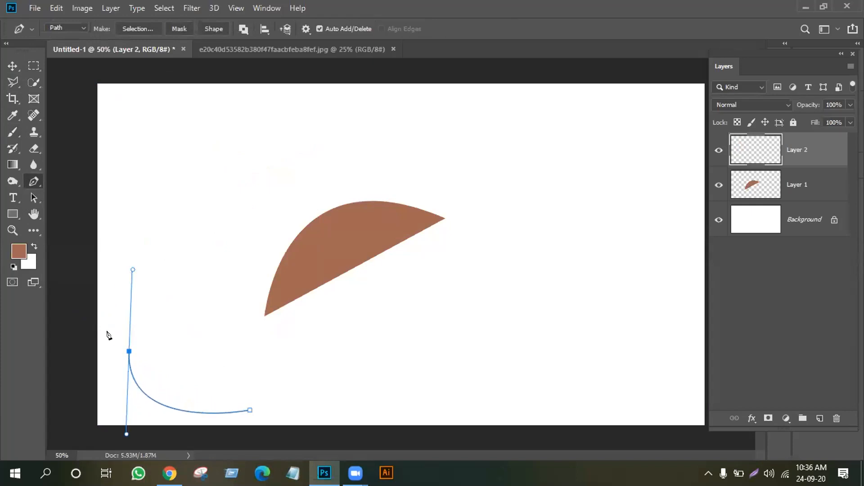
alt+click(129, 352)
drag(272, 324, 392, 370)
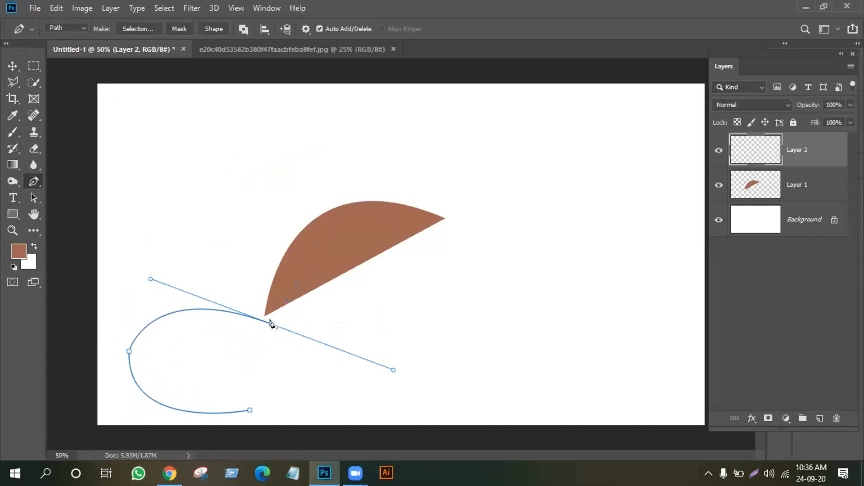
alt+click(271, 324)
Extend the path upward with three alternating scalloped curves ending near the canvas's top-left corner, removing each new anchor's outgoing handle
drag(151, 225, 23, 269)
alt+click(149, 226)
drag(280, 154, 411, 188)
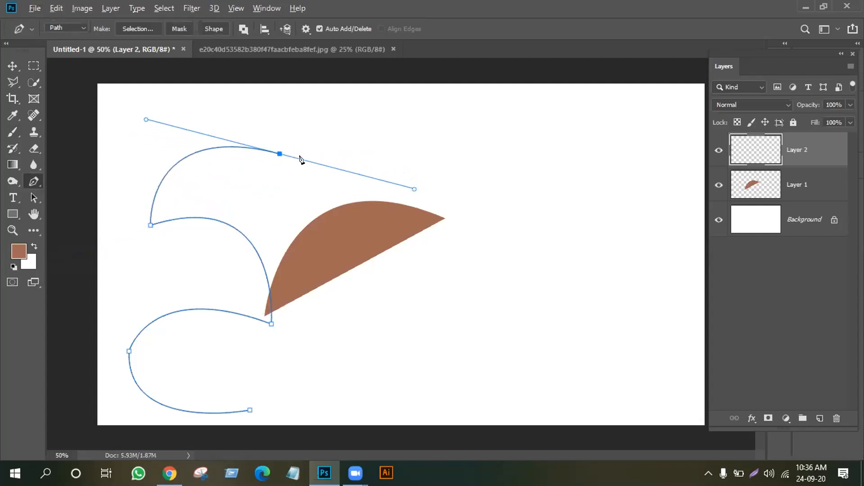
alt+click(280, 154)
drag(147, 89, 6, 167)
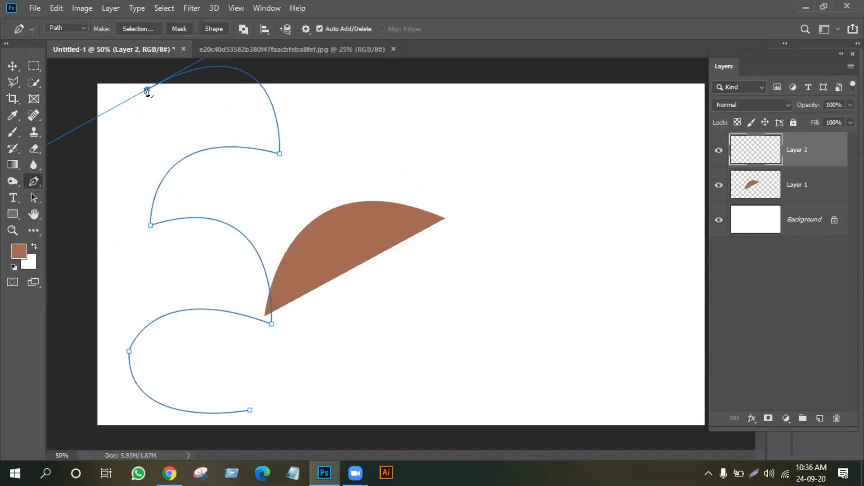
alt+click(148, 89)
Expand the collapsed panels and dock the Layers panel together with Channels and Paths
drag(774, 67, 743, 138)
click(858, 43)
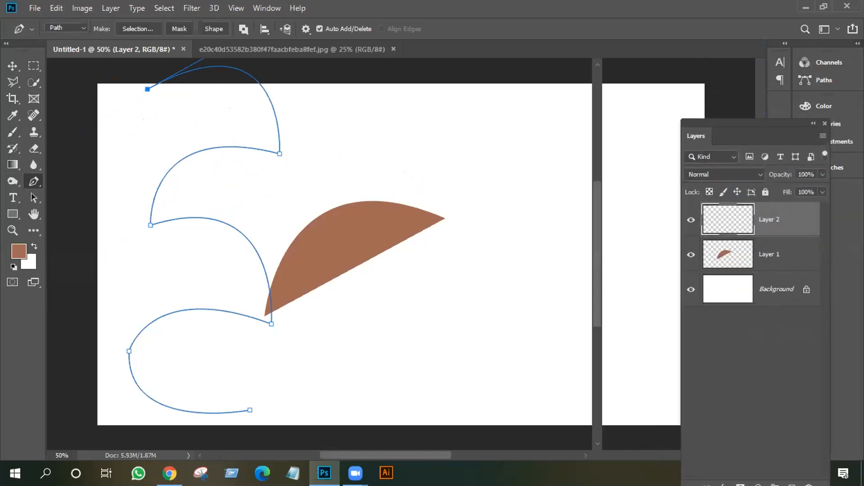
drag(744, 131, 674, 56)
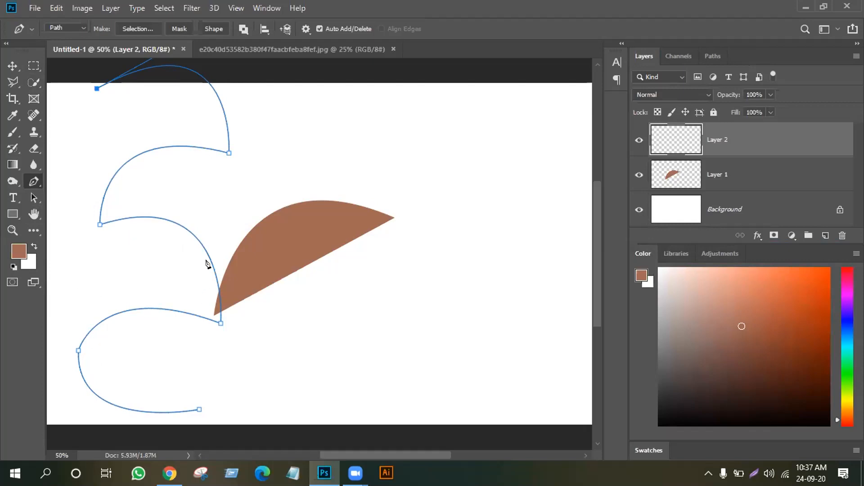
Stroke the scalloped path on Layer 2 using the Brush as the tool, with Simulate Pressure enabled
right_click(139, 156)
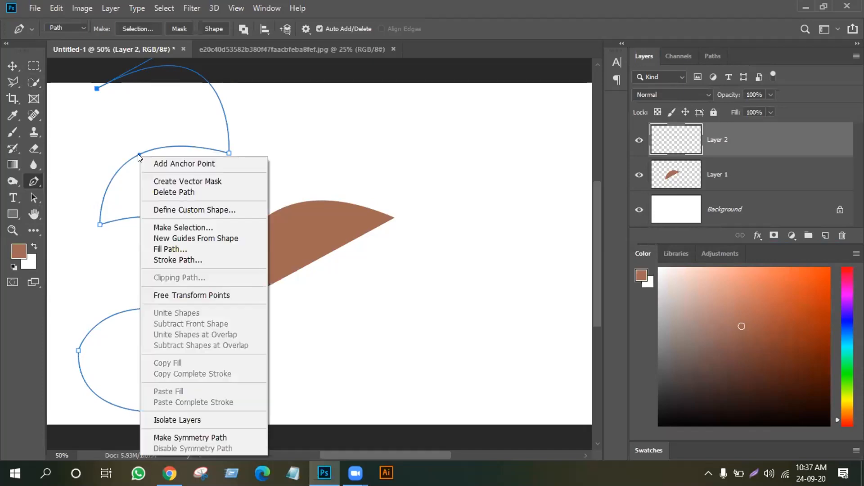
click(198, 260)
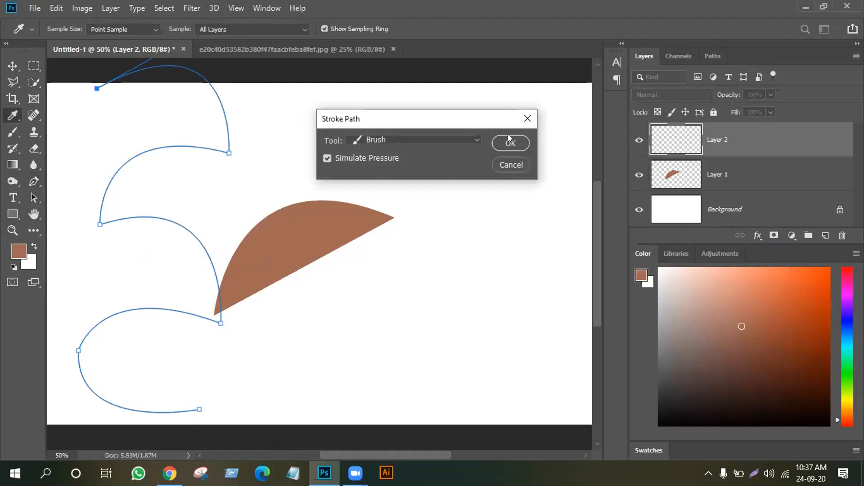
click(472, 140)
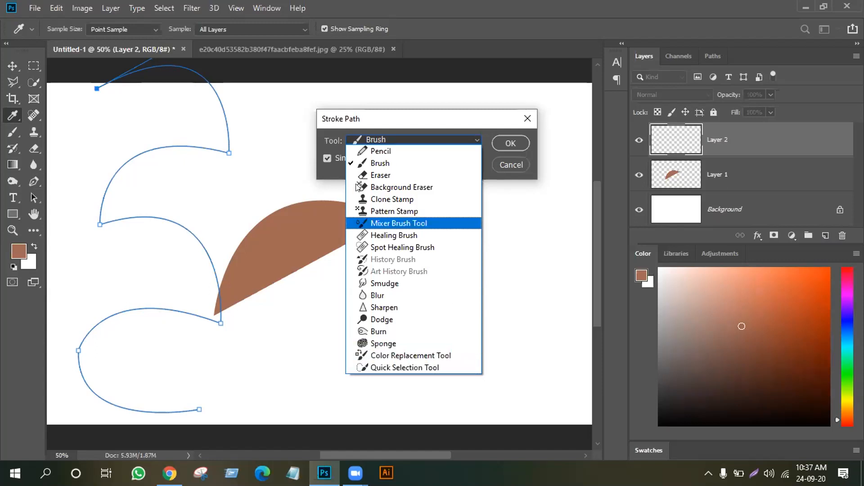
click(373, 137)
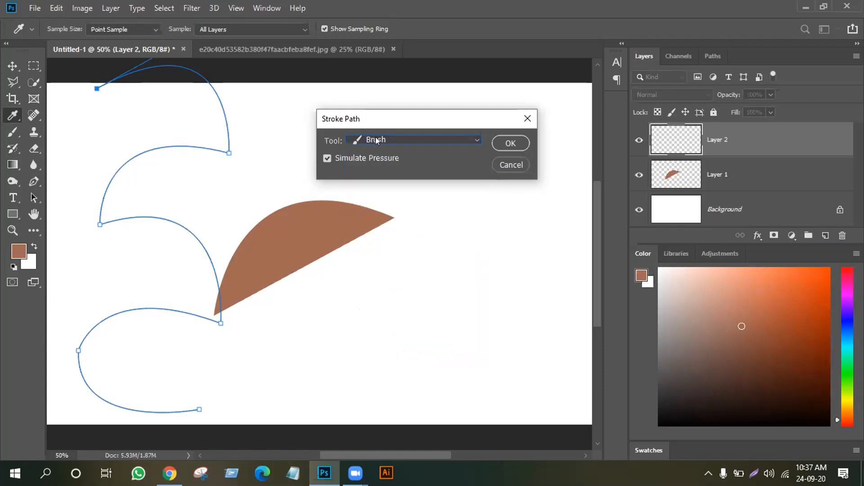
click(511, 143)
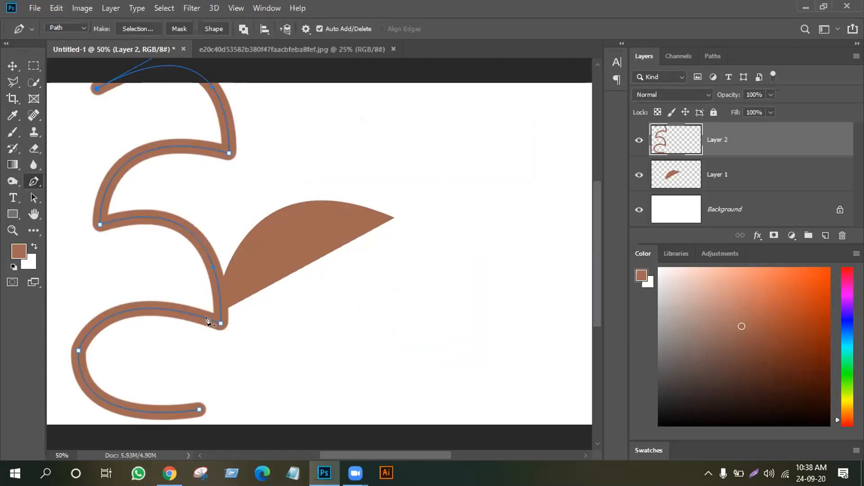
Delete the Work Path so that only the painted stroke is kept
click(712, 57)
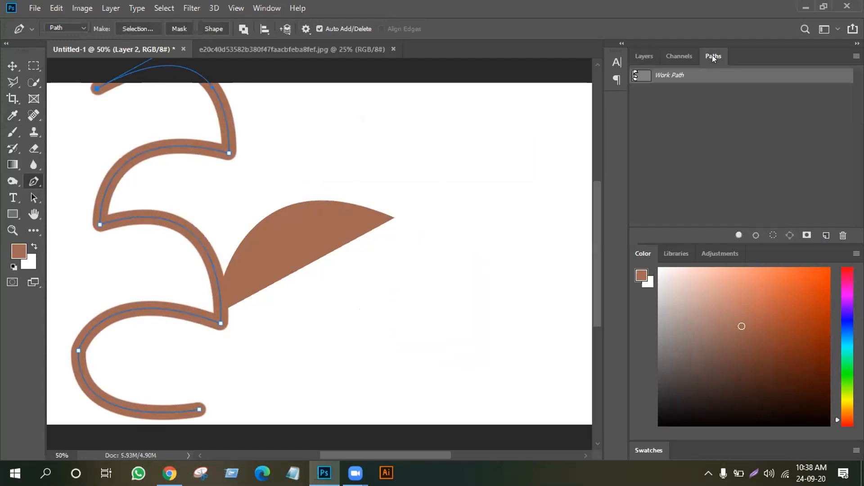
click(660, 57)
click(678, 55)
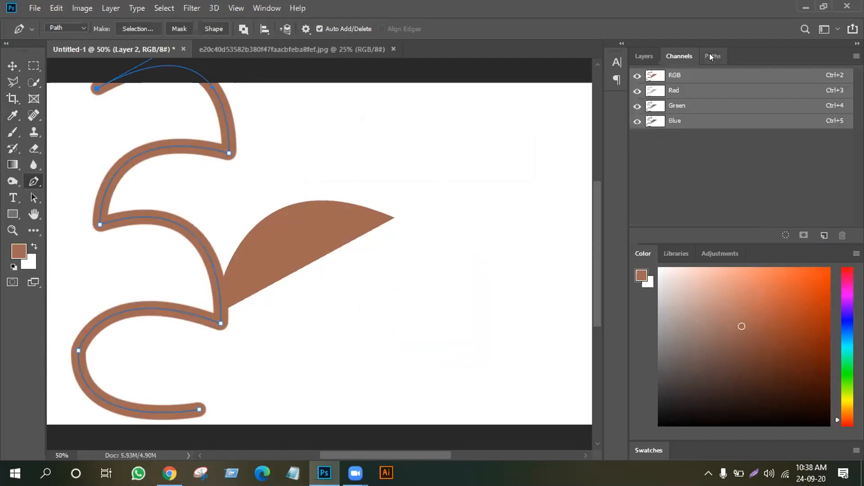
click(710, 53)
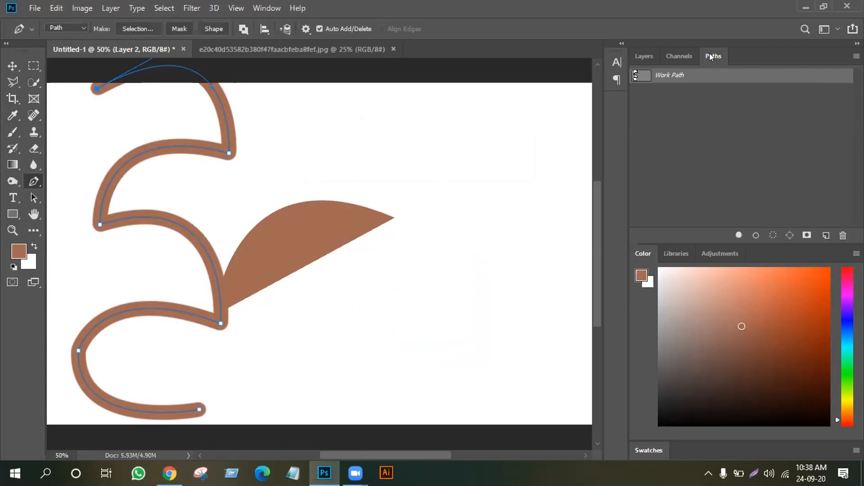
click(843, 236)
click(374, 184)
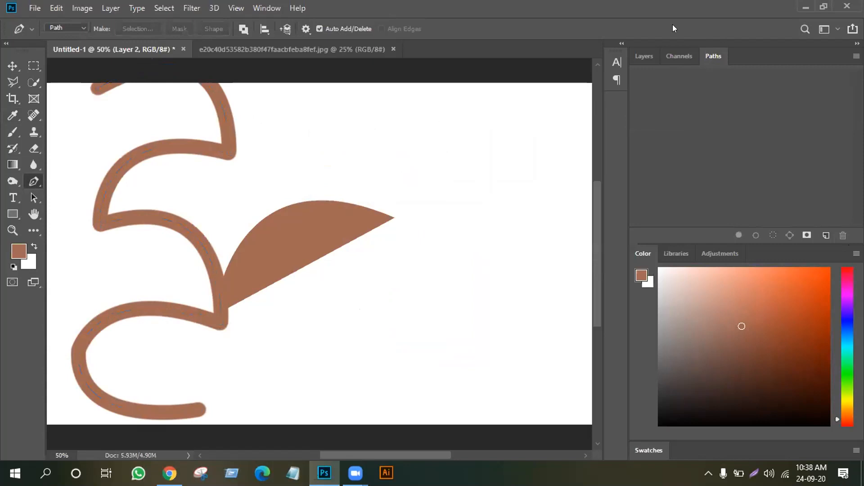
Move the scalloped stroke on Layer 2 to the right so it overlaps the brown shape
click(644, 56)
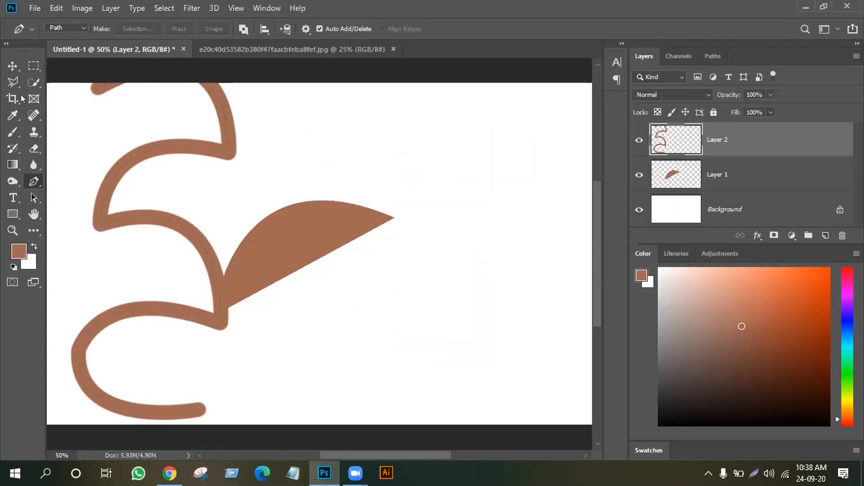
click(8, 66)
drag(185, 144, 228, 138)
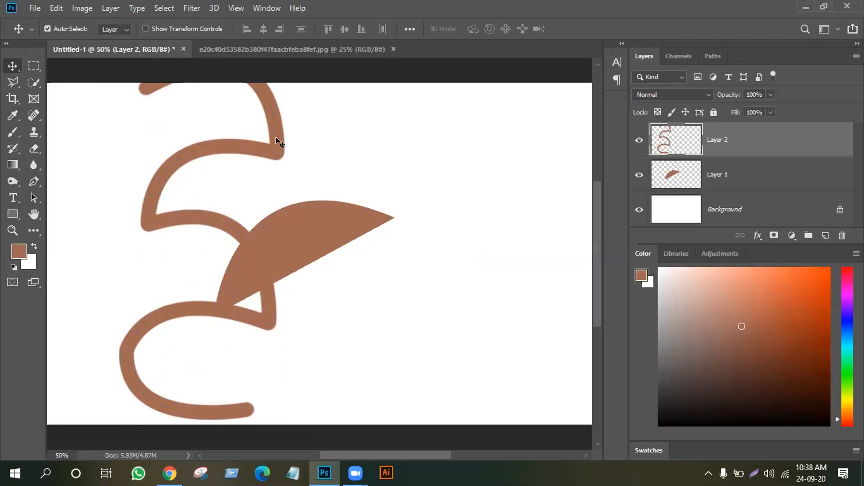
Undo the stroke moves, the brush stroke and the scalloped path on Layer 2, keeping only the brown shape on Layer 1
drag(272, 143, 280, 165)
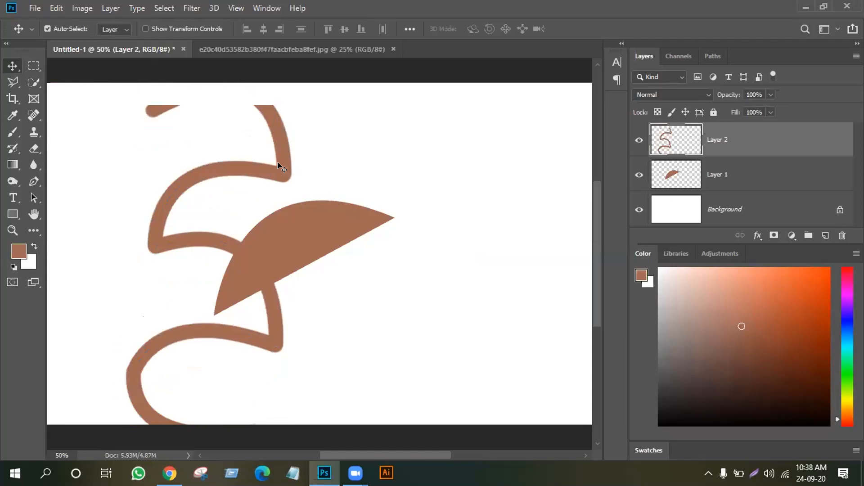
key(ctrl+z)
key(ctrl+z)
key(ctrl+z)
key(ctrl+z)
key(ctrl+z)
key(ctrl+z)
key(ctrl+z)
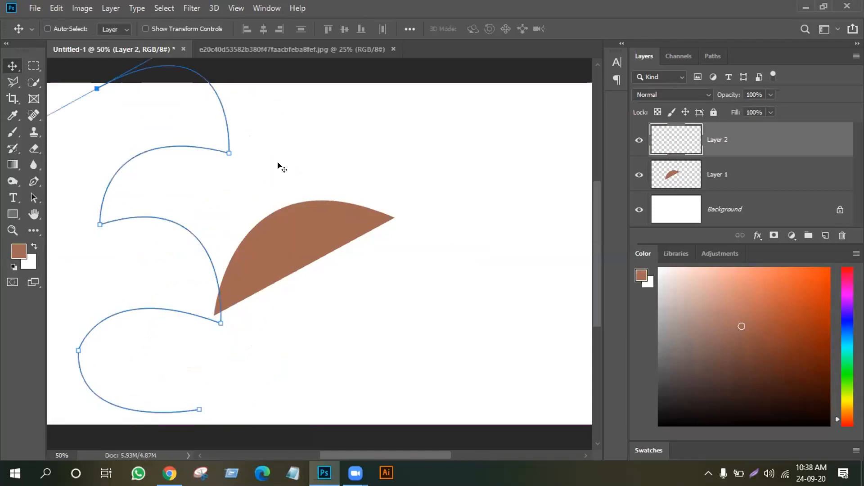
key(ctrl+z)
key(ctrl+z)
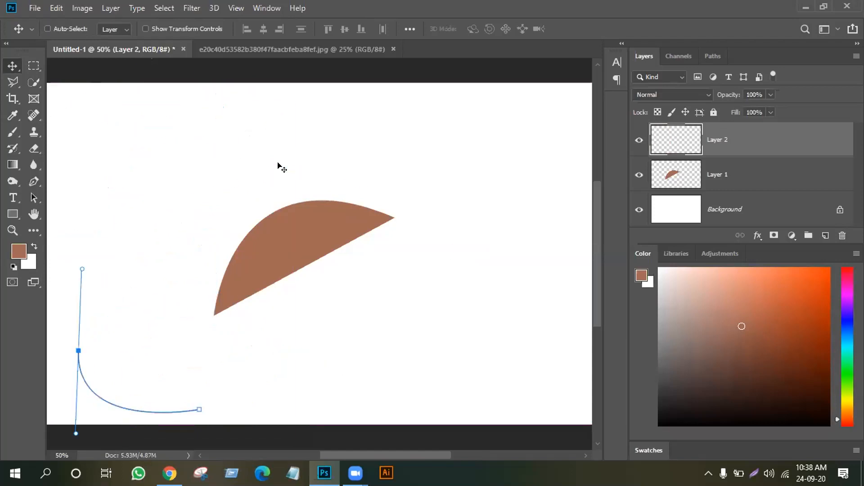
click(47, 28)
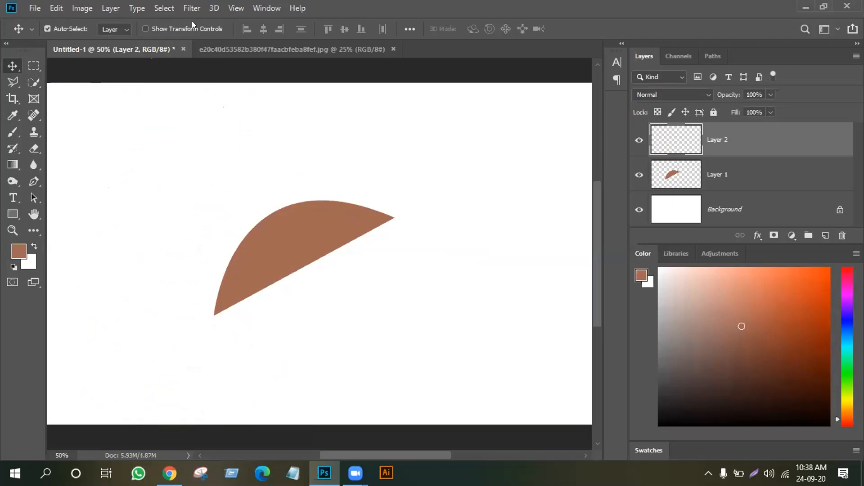
Switch to the beach couple photo and start a Pen tool path with two curved segments zigzagging across their heads and upper bodies
click(251, 49)
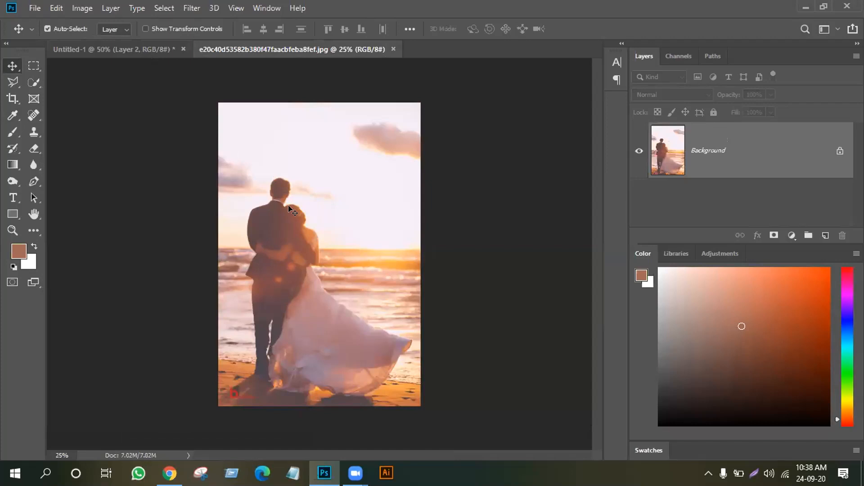
click(34, 182)
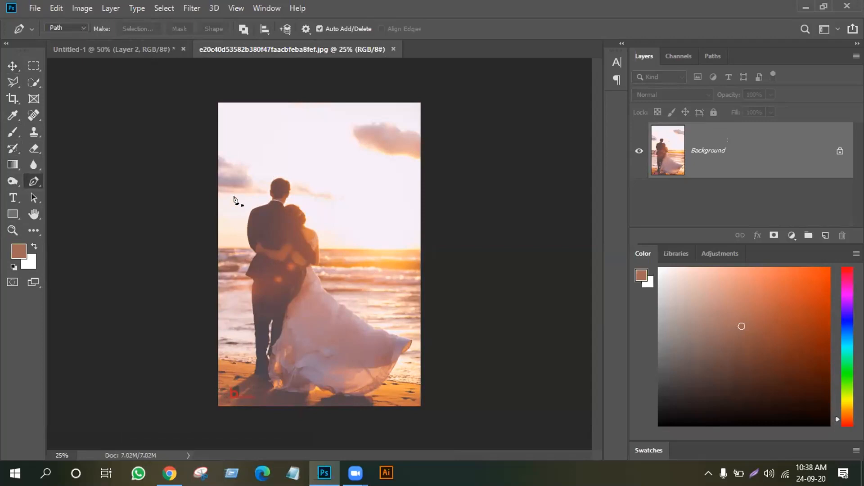
click(233, 199)
drag(332, 215, 381, 275)
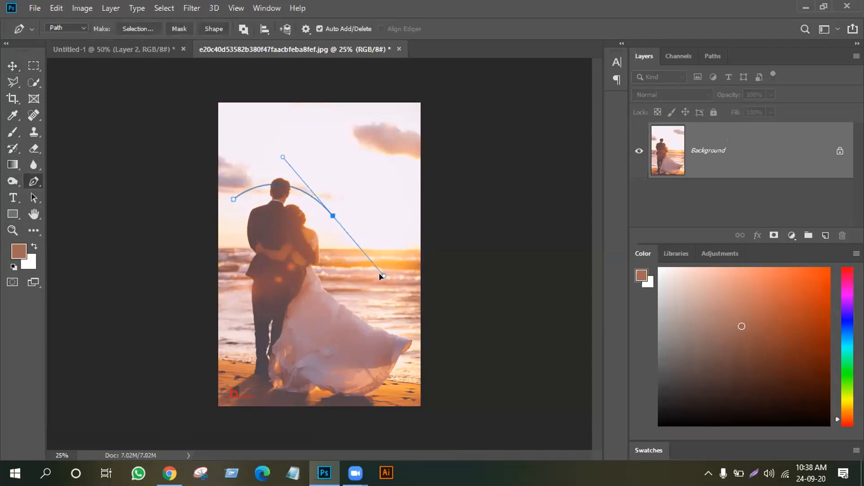
click(333, 216)
drag(231, 260, 216, 309)
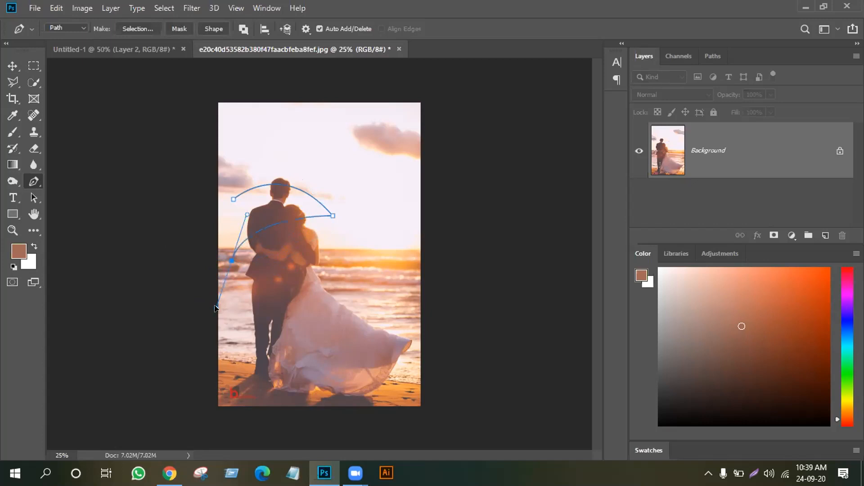
click(231, 260)
Extend the zigzag path with two more curved segments across the couple's waists and legs, removing the outgoing handle at each corner
drag(338, 283, 370, 310)
drag(385, 354, 387, 355)
drag(338, 282, 224, 379)
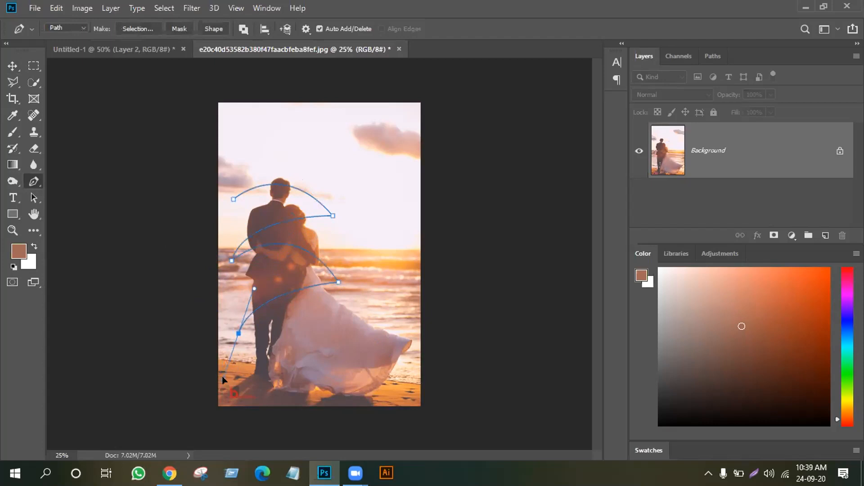
click(237, 334)
Finish the zigzag path with three curved segments sweeping across the dress and the couple's feet, redrawing the first of them
drag(373, 325, 411, 361)
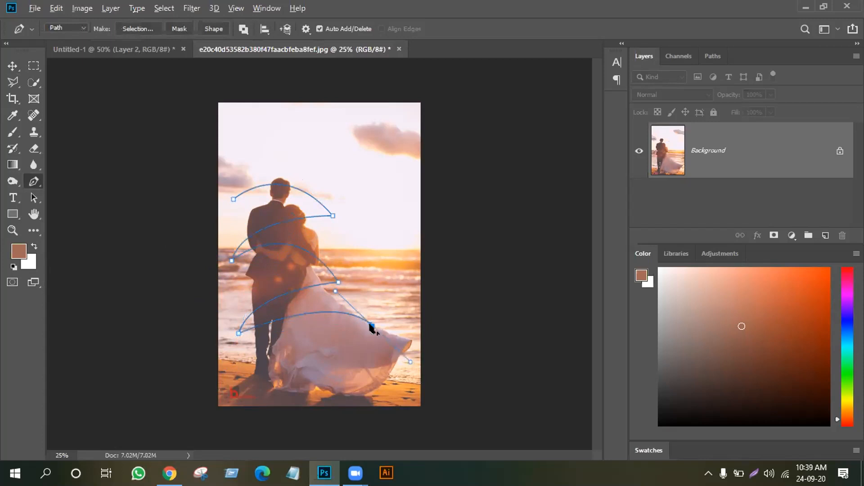
key(ctrl+z)
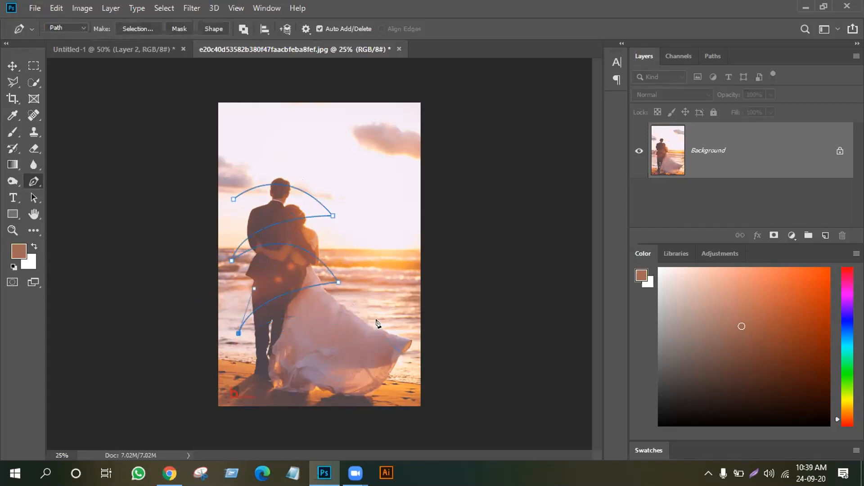
drag(377, 322, 395, 360)
alt+click(378, 323)
drag(245, 371, 198, 332)
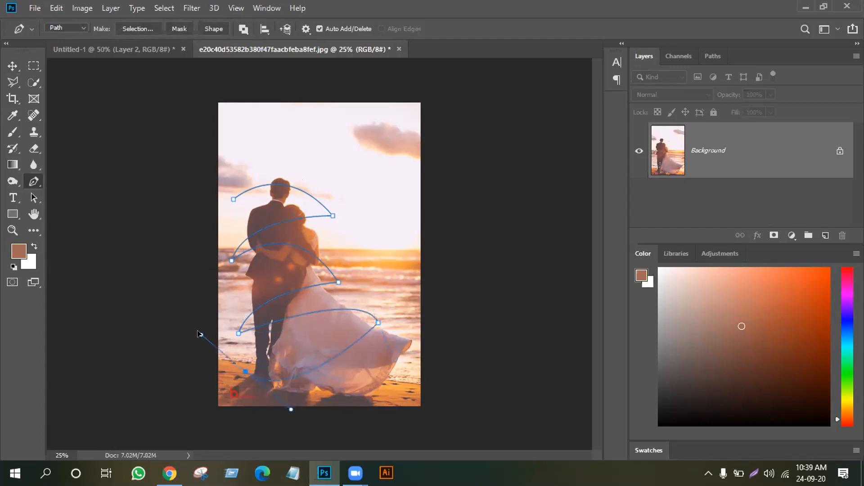
alt+click(245, 371)
drag(404, 361, 480, 419)
alt+click(404, 361)
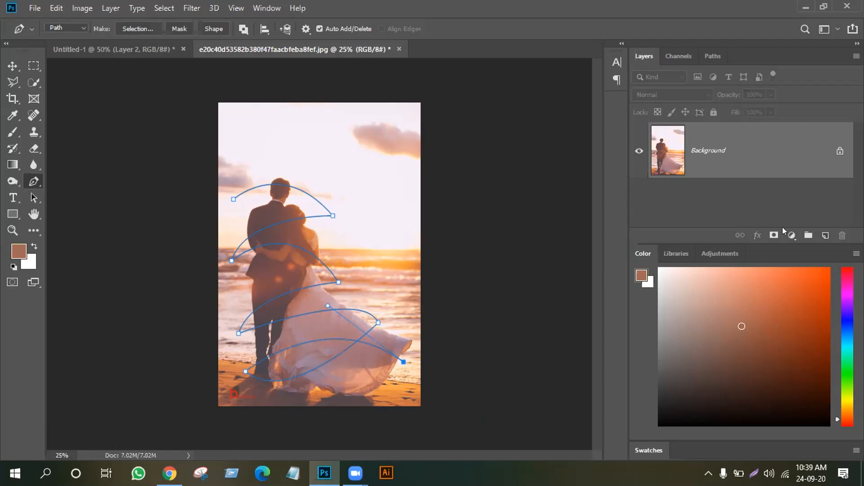
Create a new layer and stroke the zigzag path on it using the Brush as the tool, with Simulate Pressure enabled
click(826, 236)
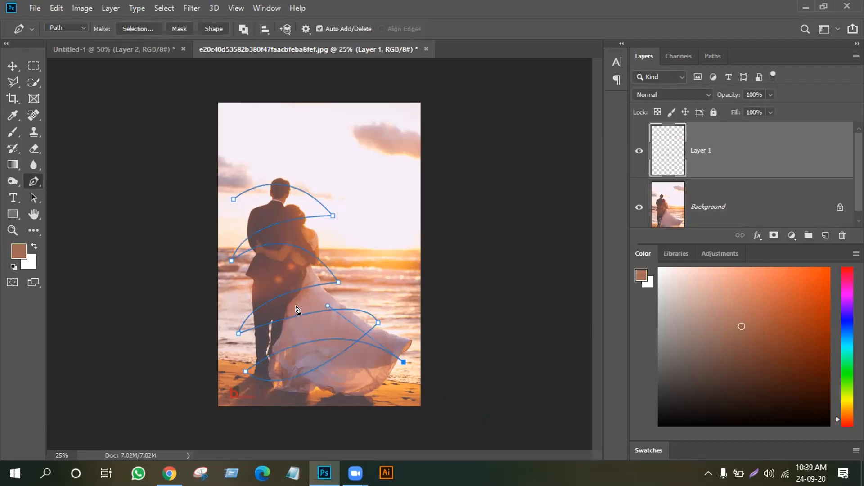
right_click(284, 245)
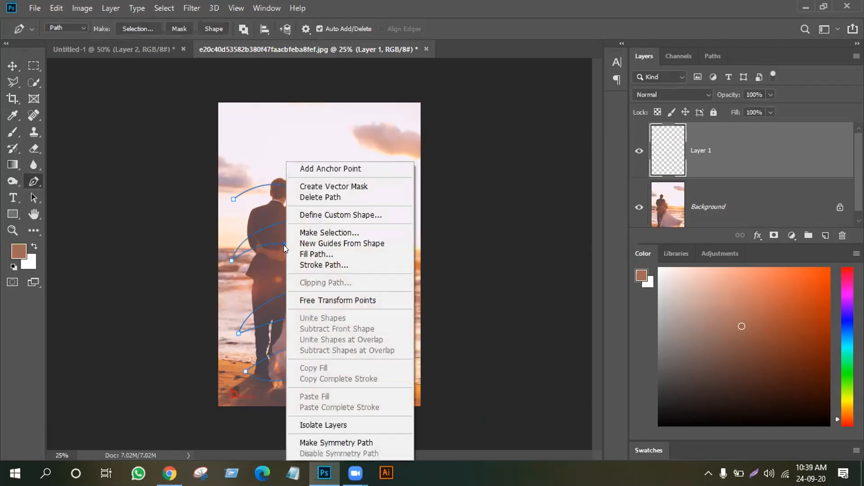
click(322, 266)
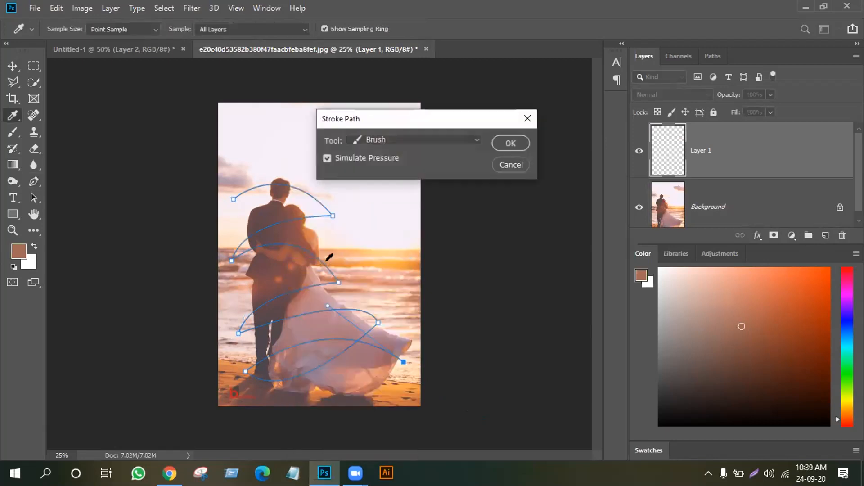
click(510, 144)
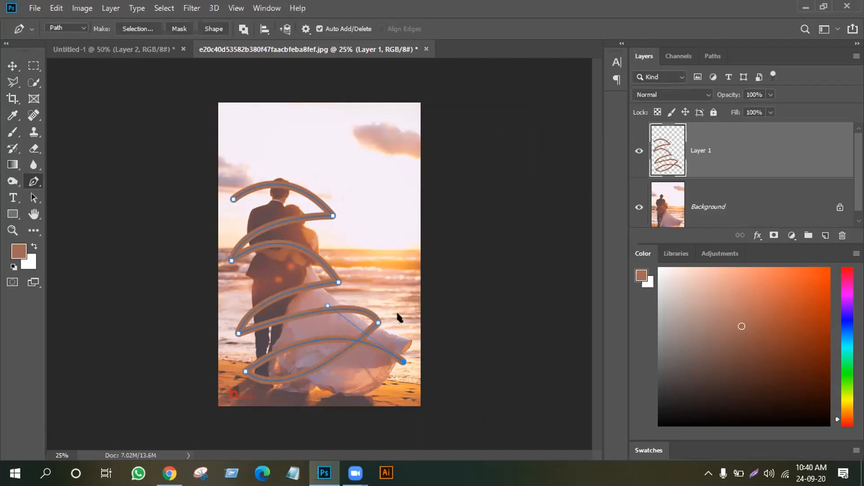
Delete the Work Path and return to the layer list
click(710, 57)
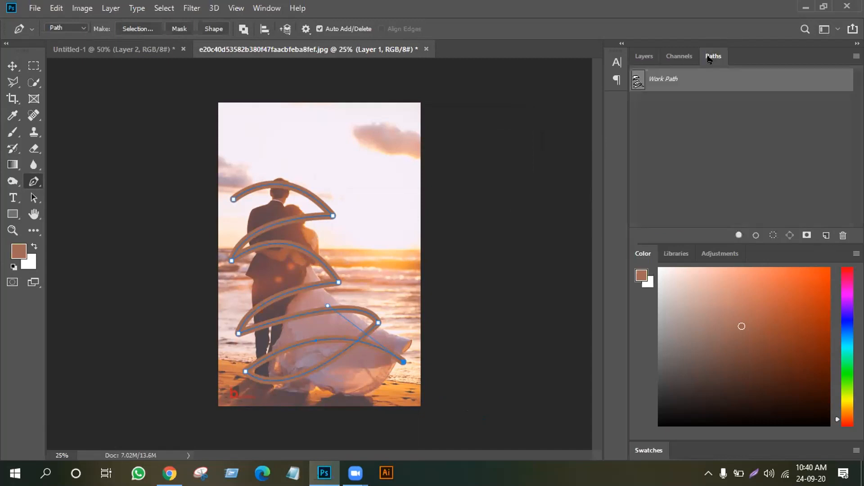
click(843, 236)
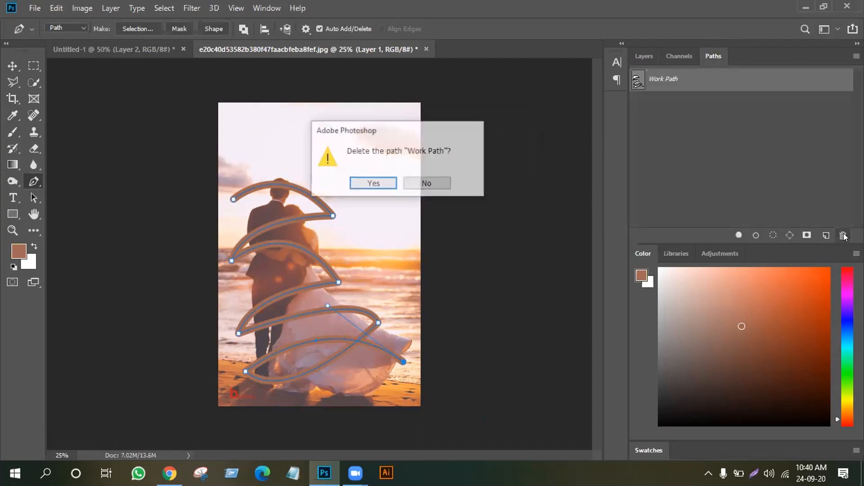
click(372, 183)
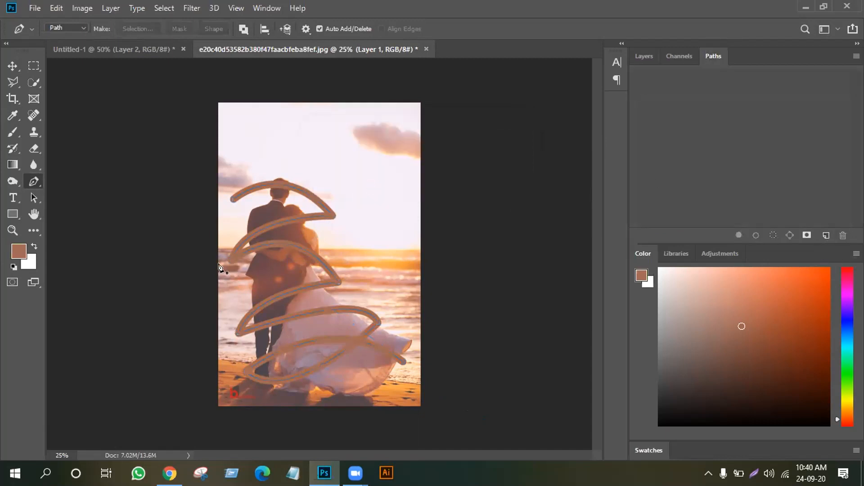
click(648, 55)
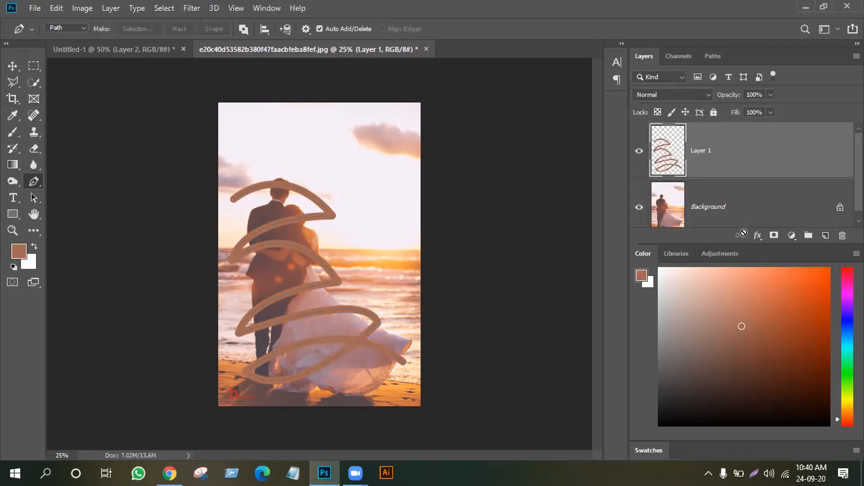
Add an Outer Glow effect to the stroked Layer 1 and open its glow gradient for editing with the photo in view
click(13, 66)
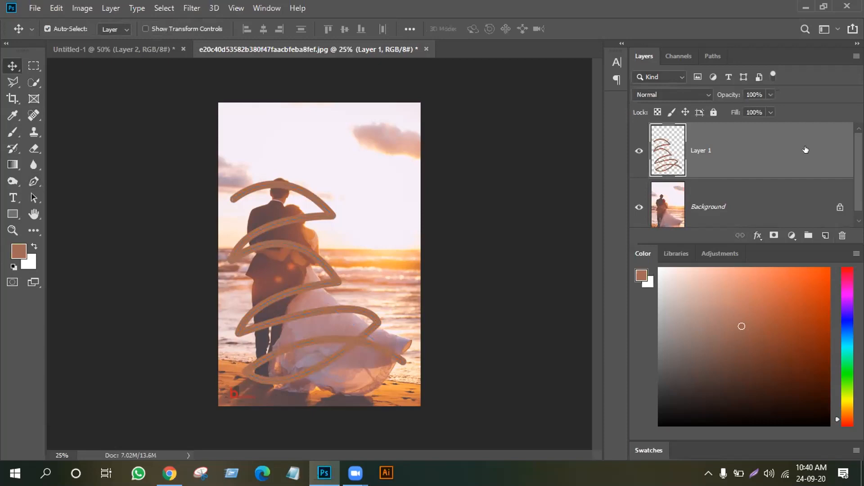
click(756, 235)
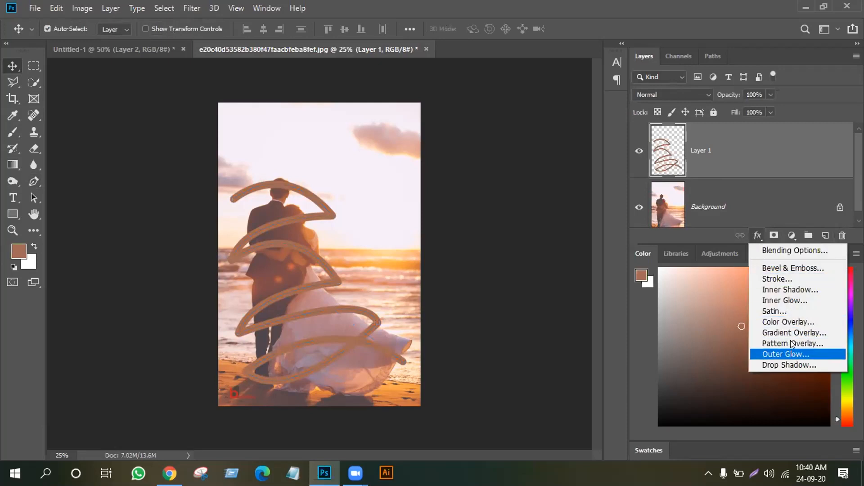
click(791, 355)
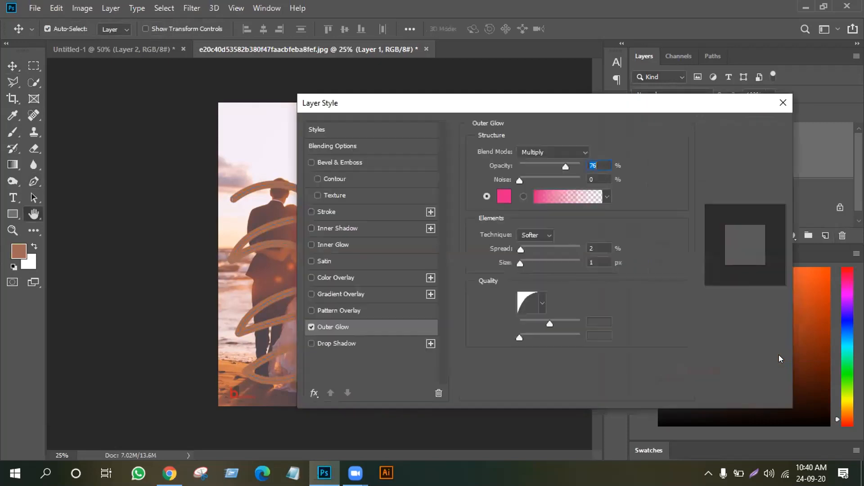
drag(563, 107, 683, 100)
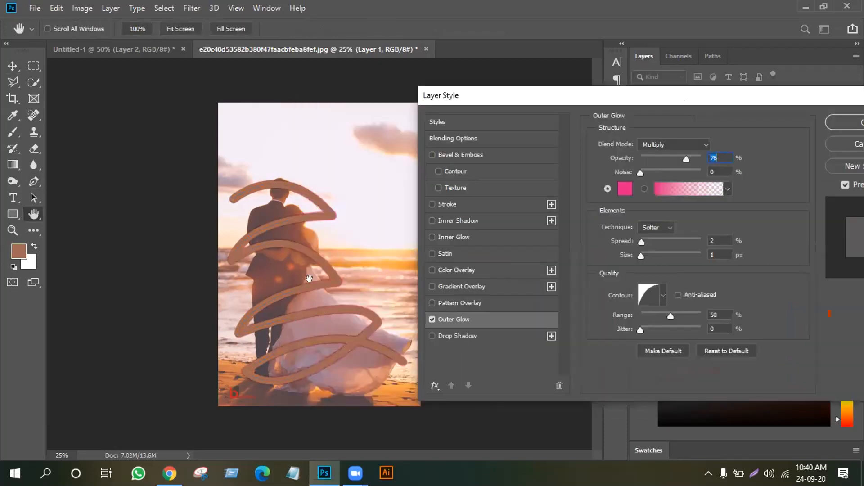
click(690, 189)
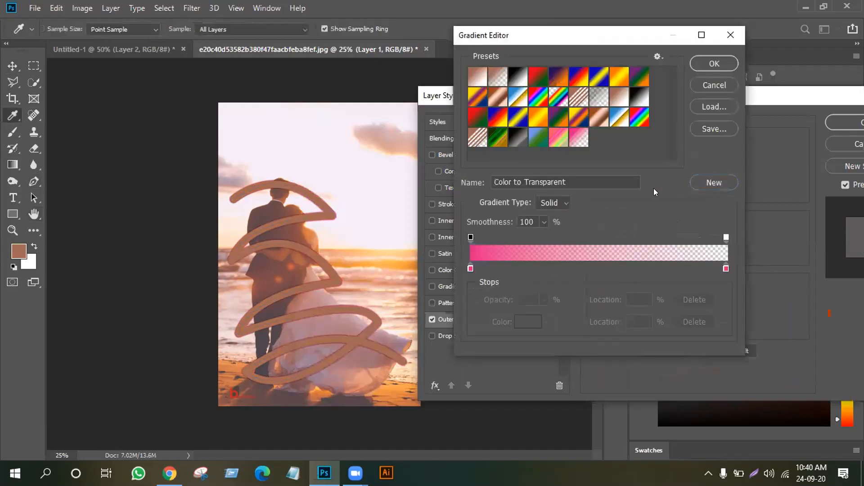
Set the glow gradient's end colour stop to the pale peach fcdcb3 sampled from the sunset glow in the photo
double_click(725, 269)
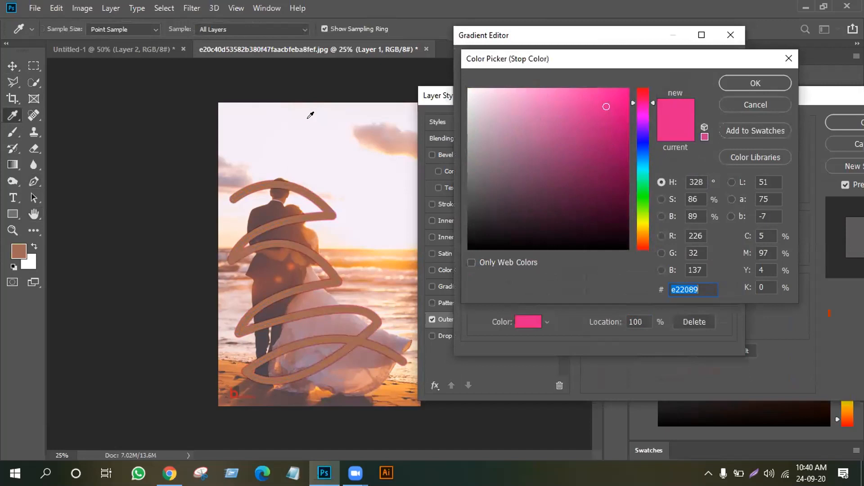
click(371, 252)
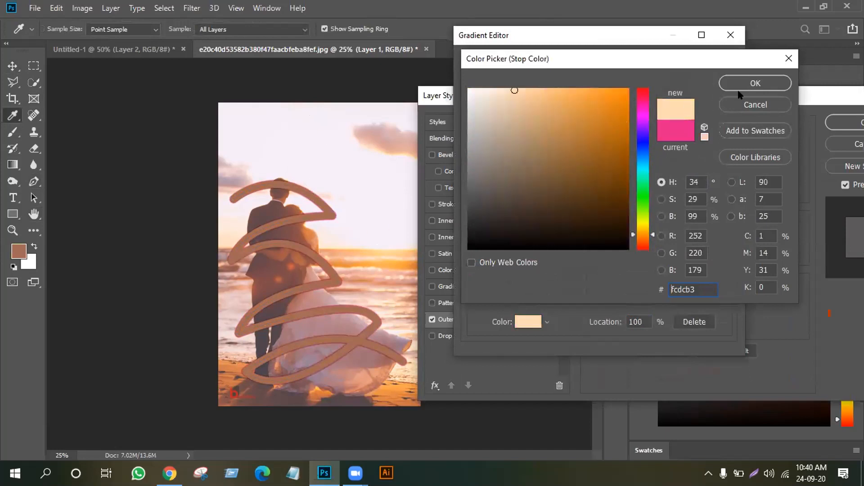
click(757, 83)
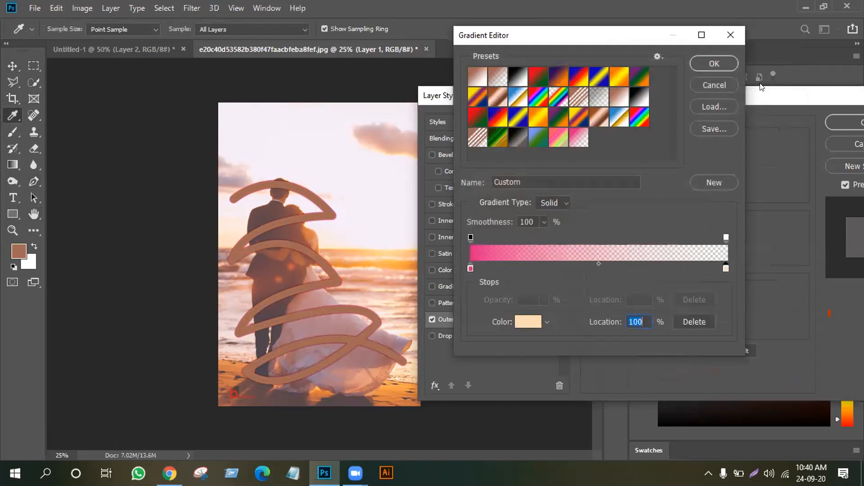
Apply the Foreground to Background gradient preset and set its end colour stop to the orange f8b861 sampled from the sunlit sea
click(472, 78)
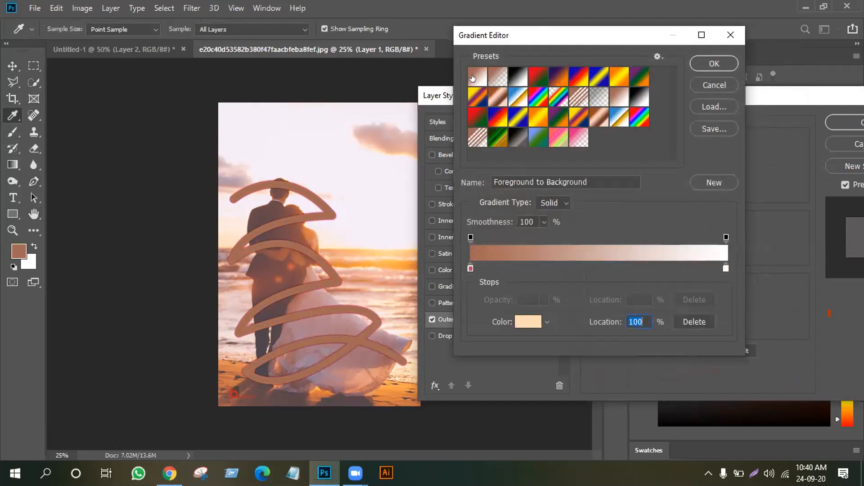
click(725, 269)
double_click(726, 269)
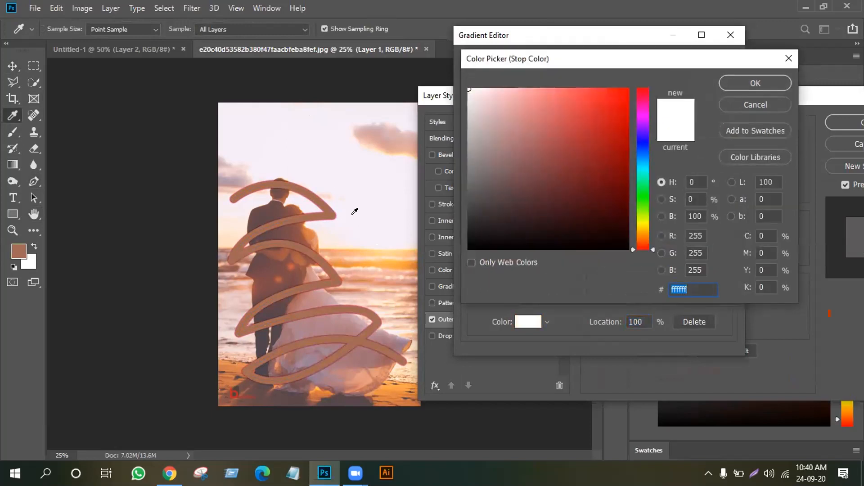
click(377, 260)
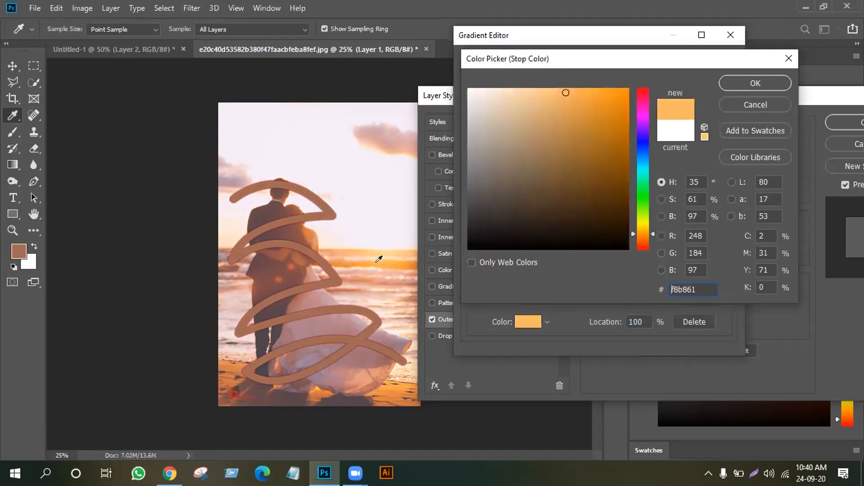
click(752, 81)
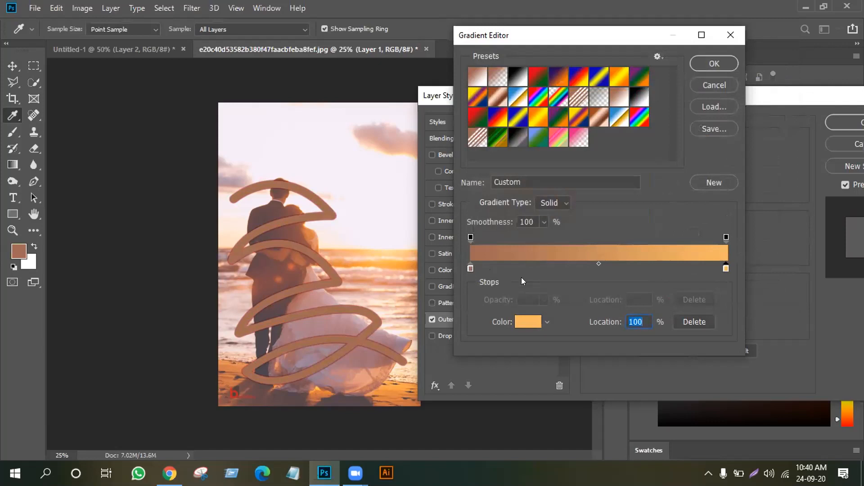
Set the glow gradient's start colour stop to the pale pink e8caca sampled from the water and accept the gradient
double_click(470, 269)
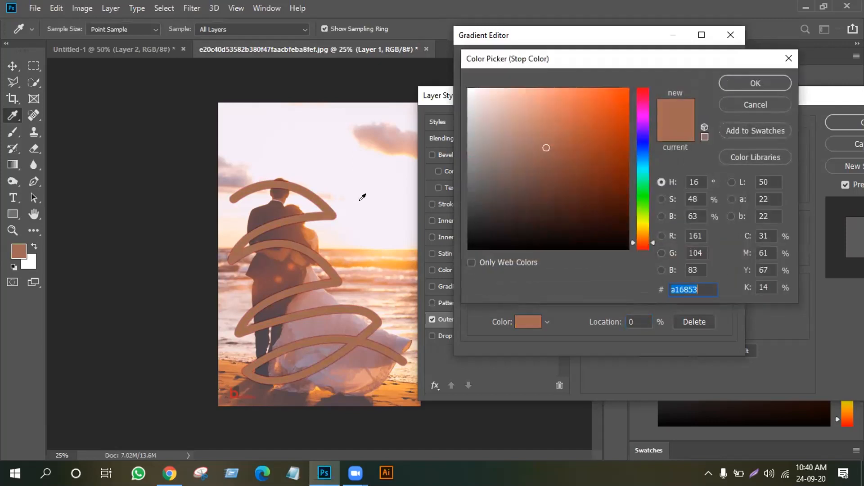
click(366, 204)
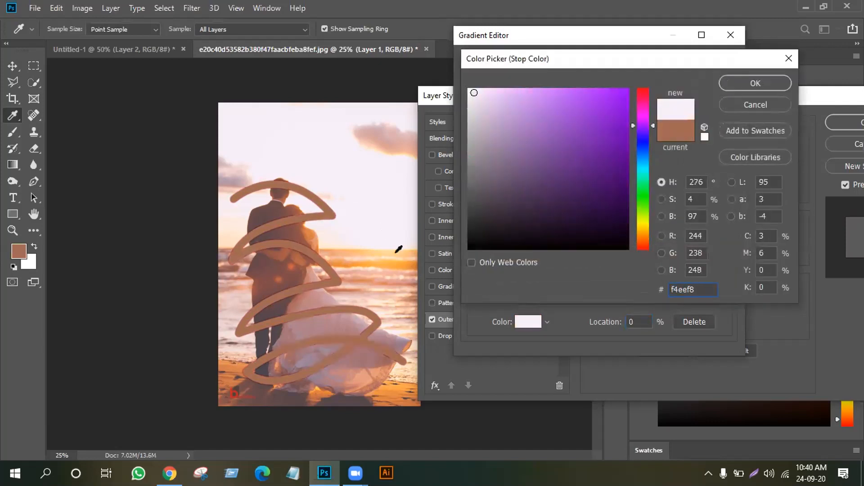
click(395, 269)
click(391, 271)
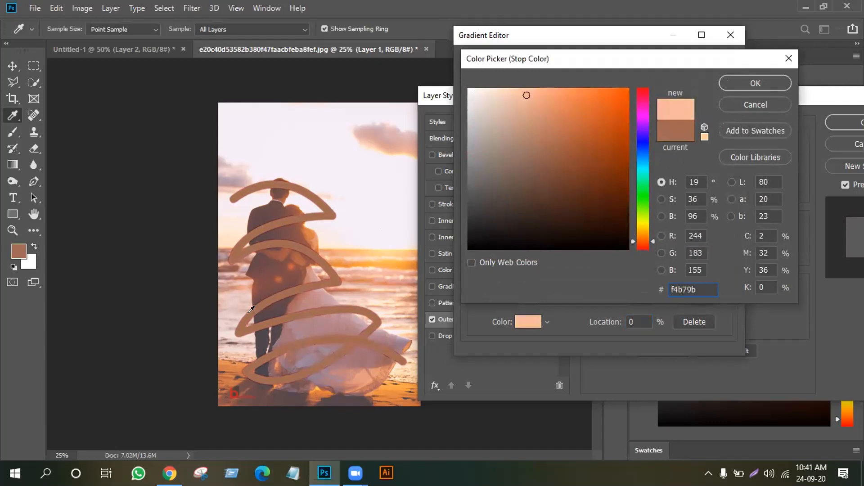
click(232, 295)
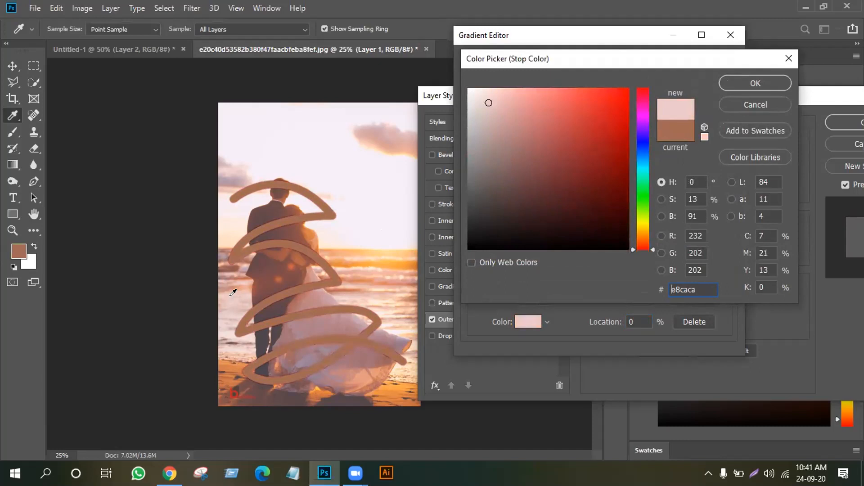
click(764, 81)
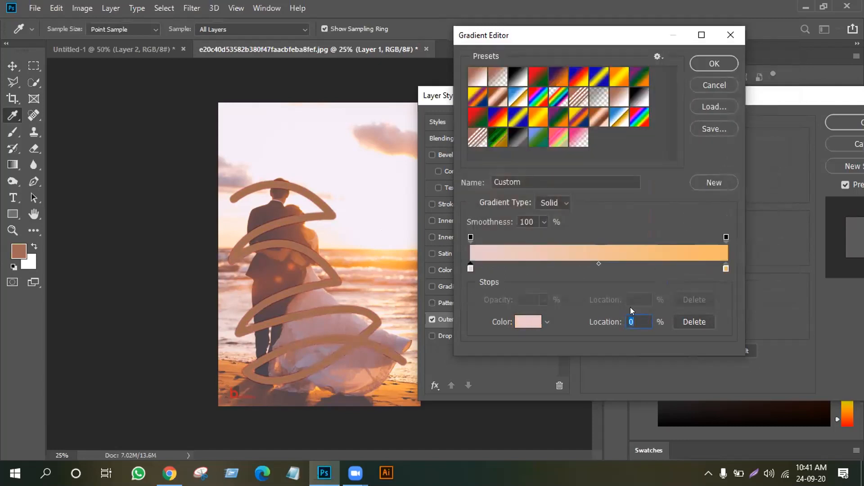
click(712, 64)
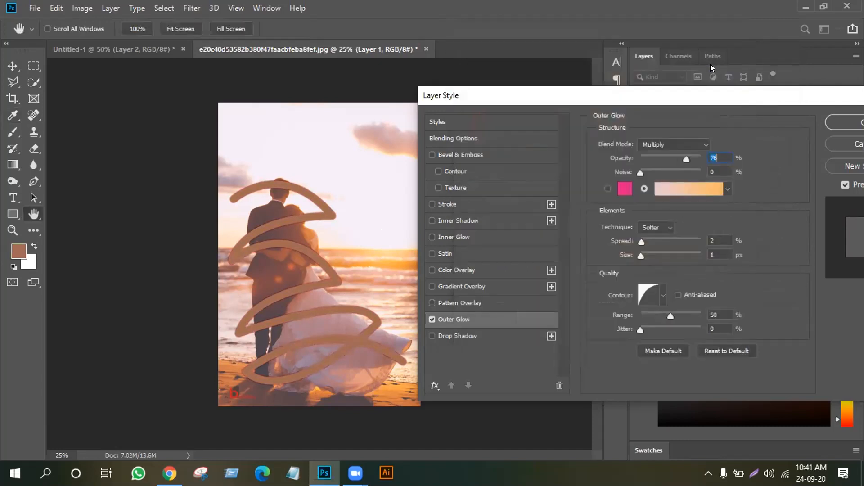
Give the outer glow a solid peach colour fbccba sampled from the sunlit sea, set its size to 49 px, and apply the layer style
click(616, 188)
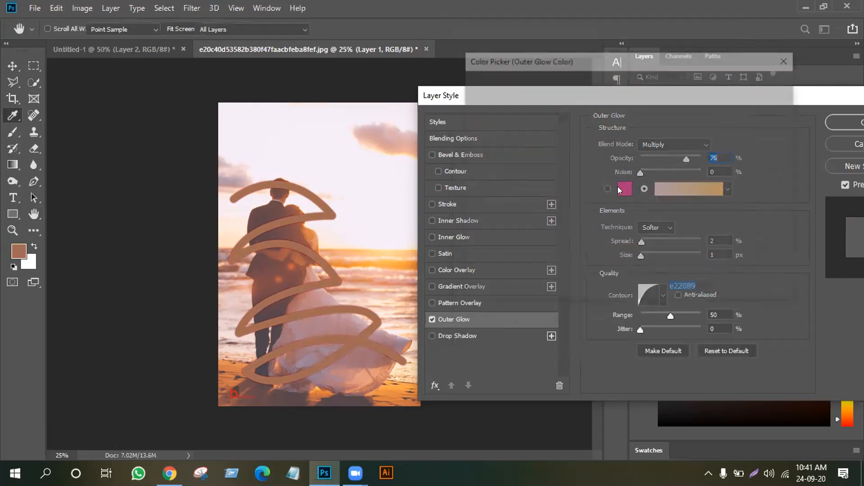
click(619, 189)
click(233, 345)
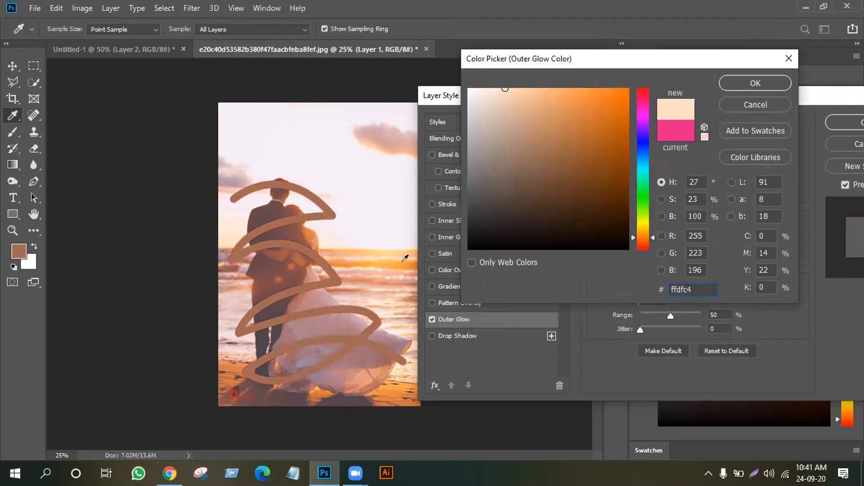
click(390, 255)
drag(386, 258, 378, 266)
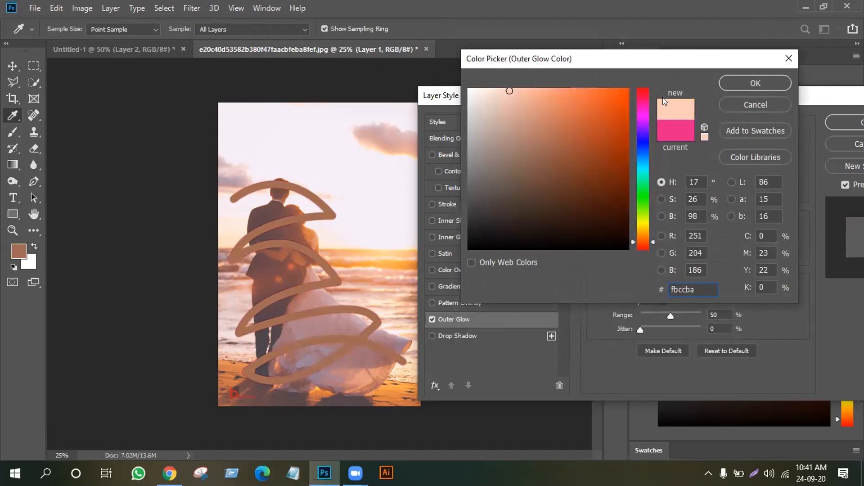
click(738, 84)
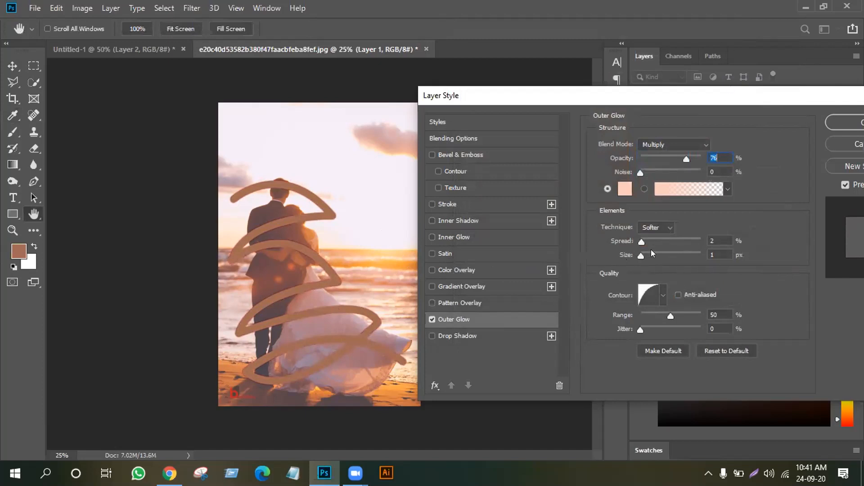
drag(640, 255, 654, 256)
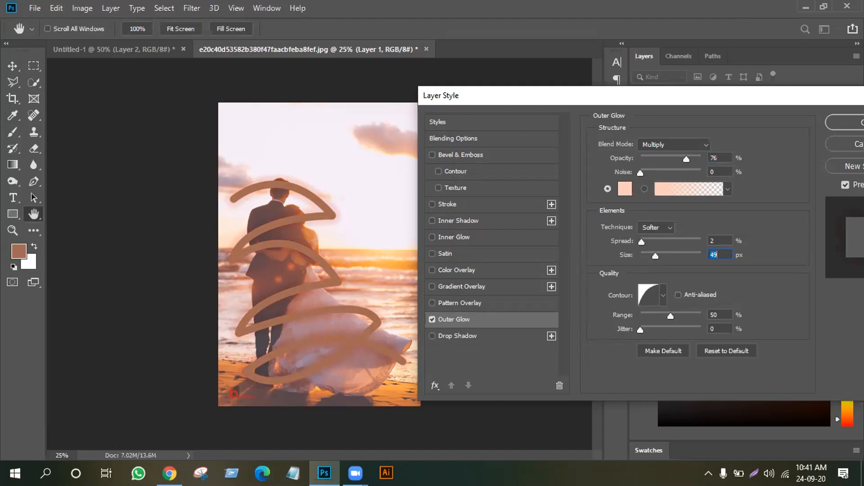
click(851, 123)
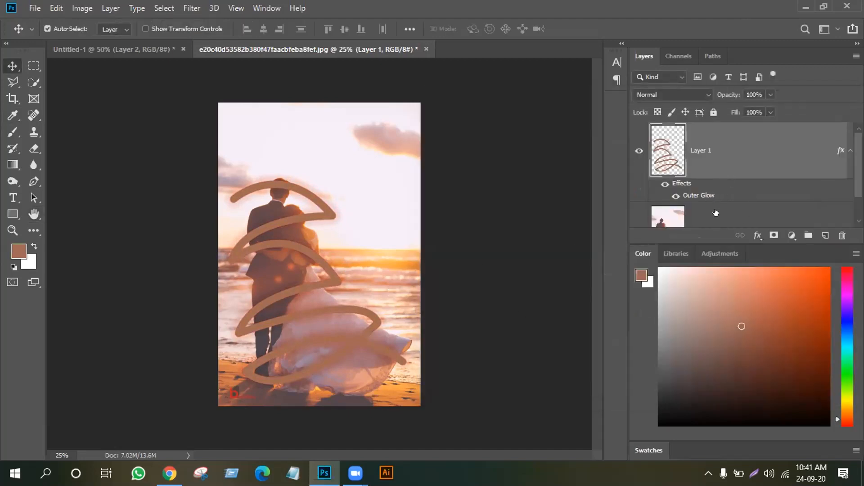
Unlock the Background photo layer
scroll(713, 212, down, 1)
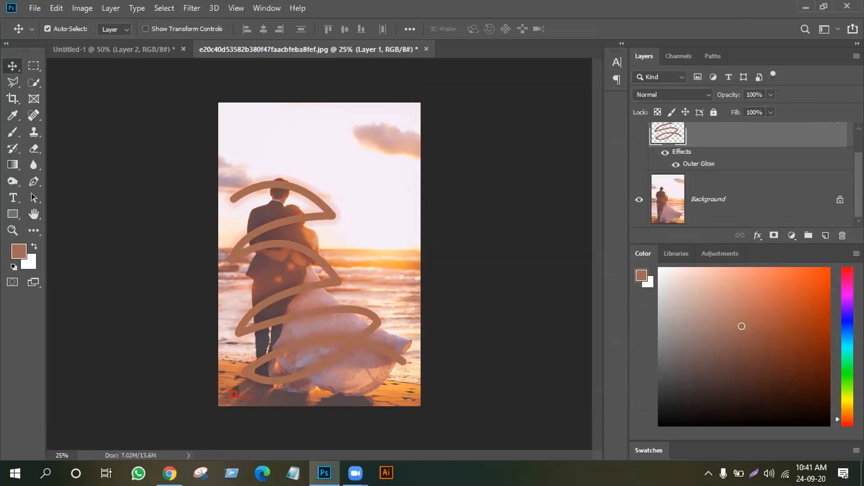
click(838, 200)
scroll(697, 212, up, 1)
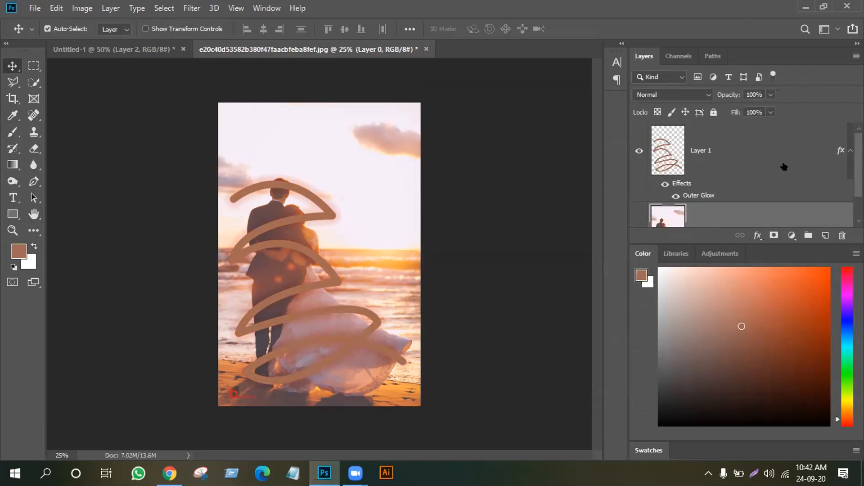
Try to move the unlocked photo layer above Layer 1 in the layer stack
click(756, 152)
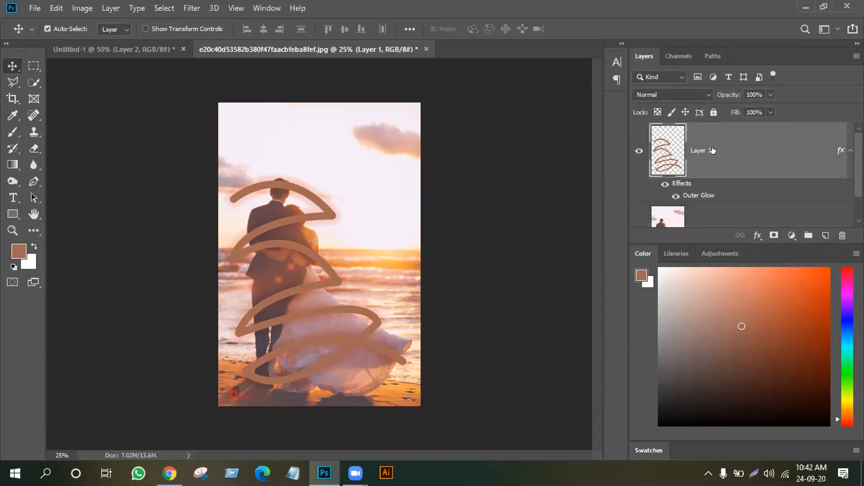
drag(716, 217, 724, 140)
click(725, 130)
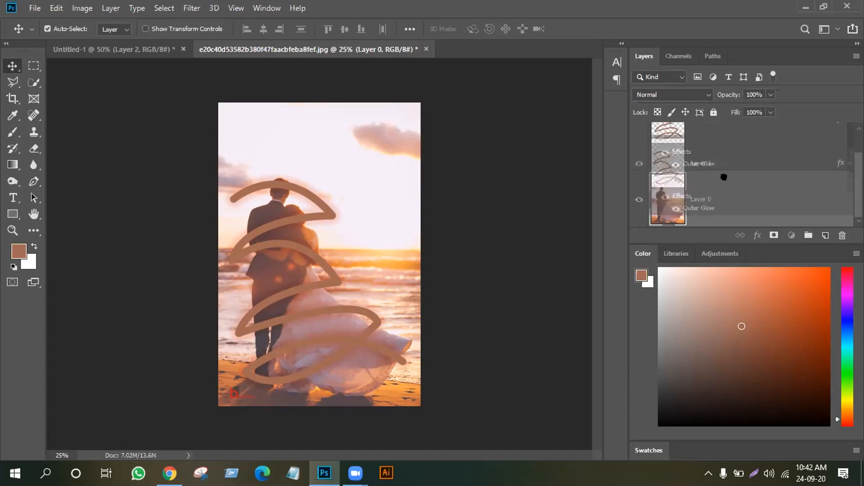
scroll(723, 209, down, 2)
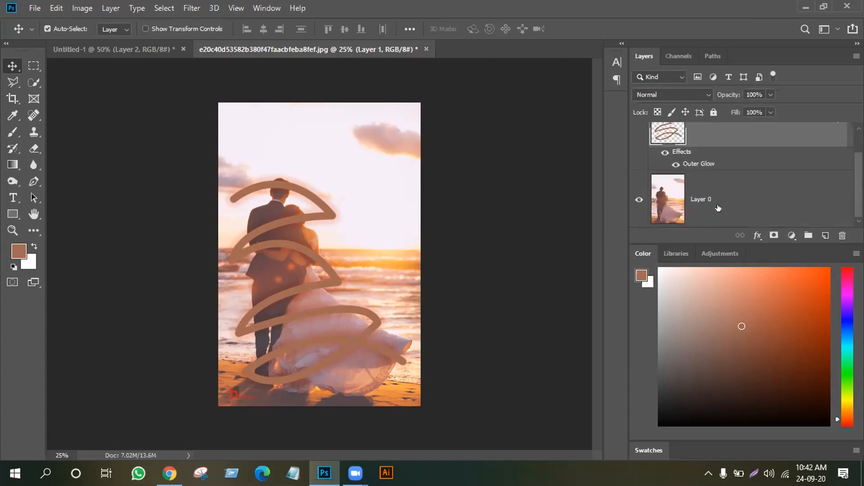
drag(719, 207, 719, 136)
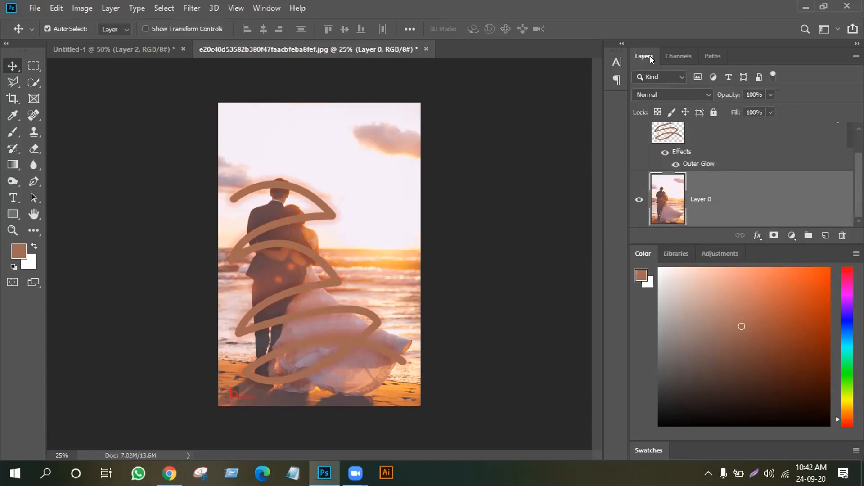
Detach the Layers panel as a floating panel, collapse the docked panels to icons, and place the floating panel beside them
drag(621, 63, 537, 77)
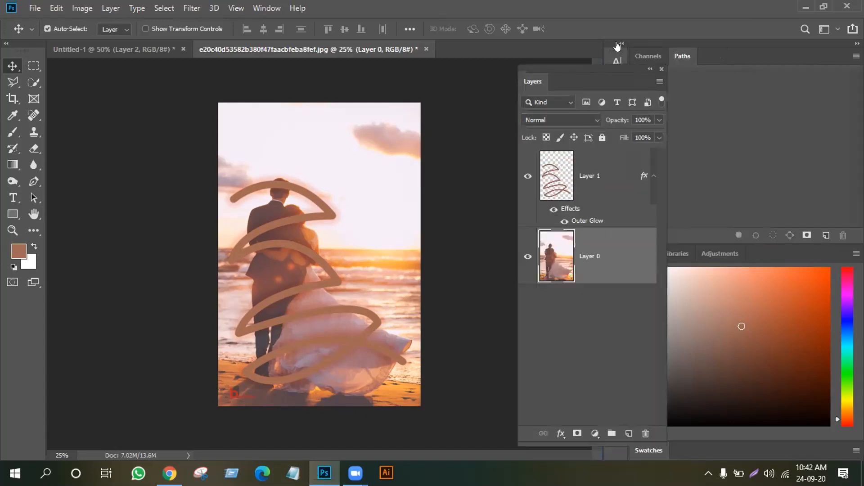
click(618, 44)
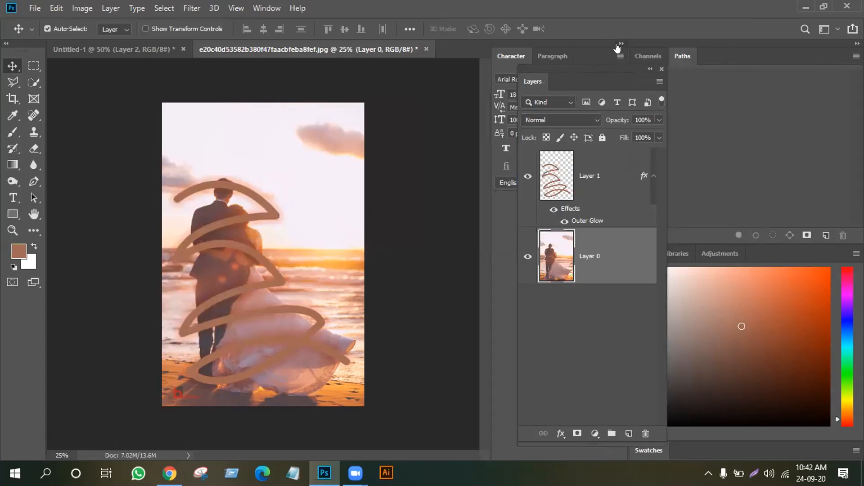
click(618, 45)
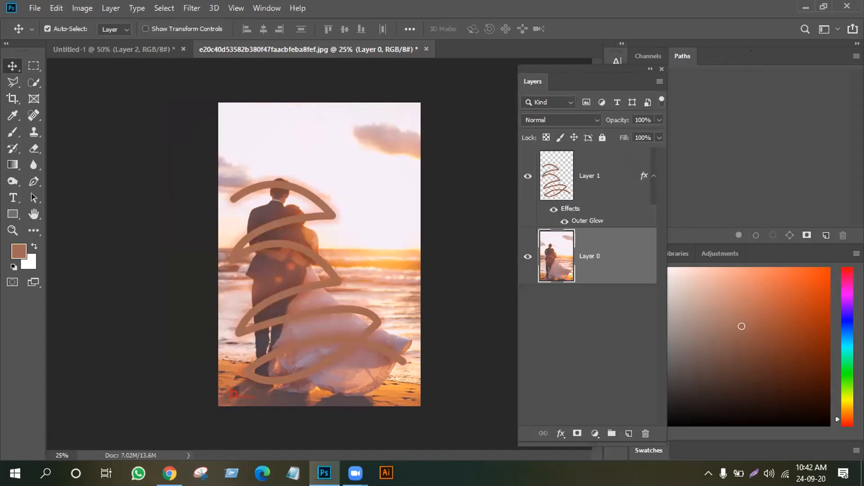
click(857, 44)
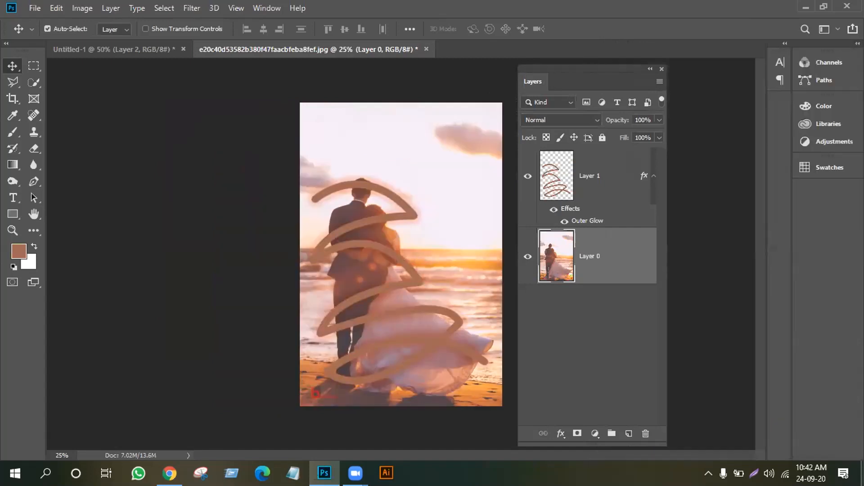
drag(576, 69, 662, 24)
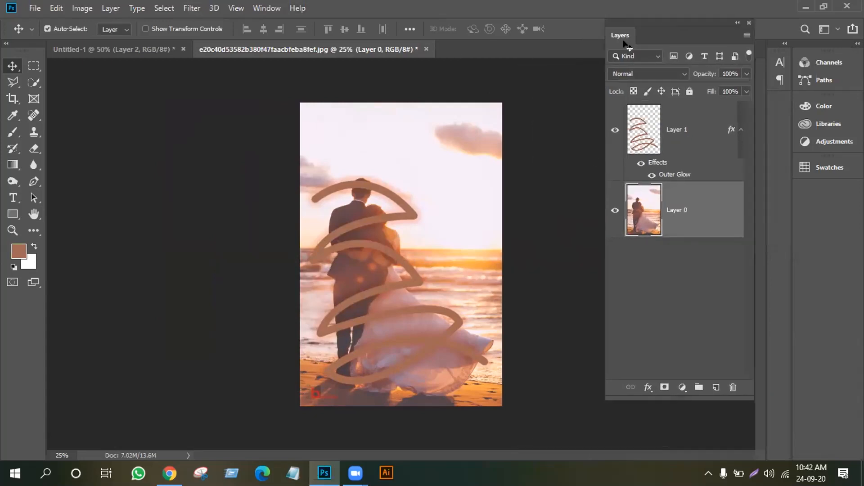
Add a layer mask to Layer 1 and activate the Brush tool for painting on it
click(692, 143)
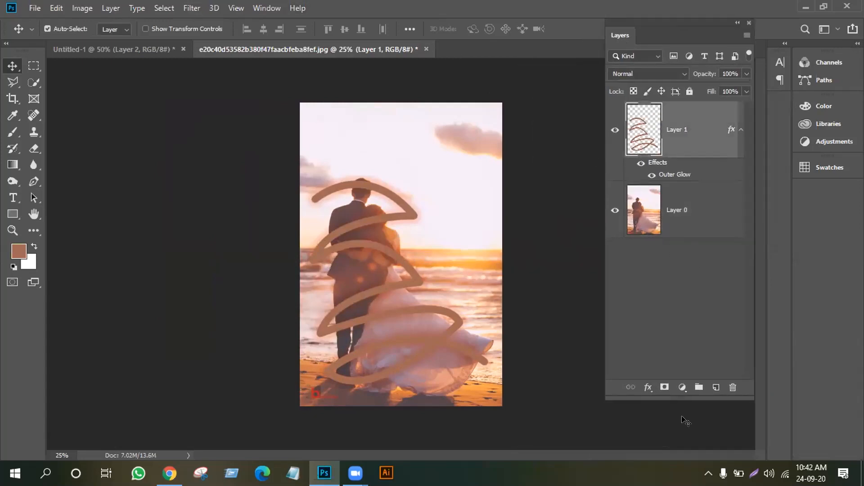
click(665, 388)
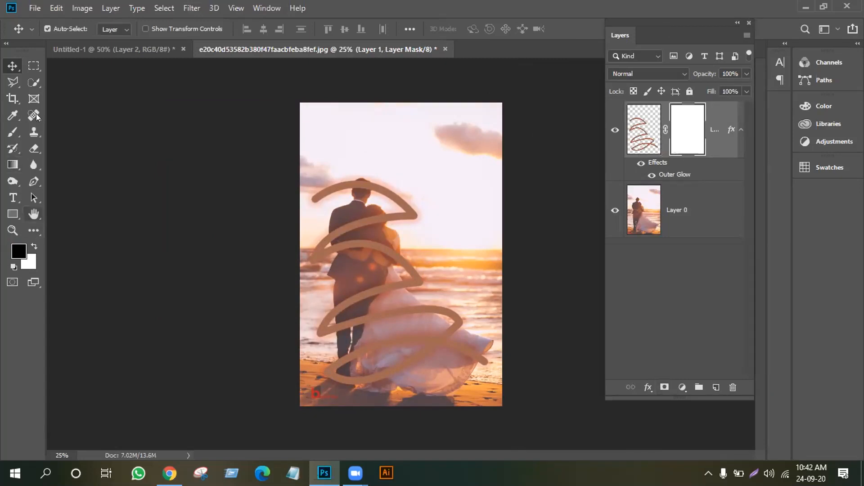
click(8, 131)
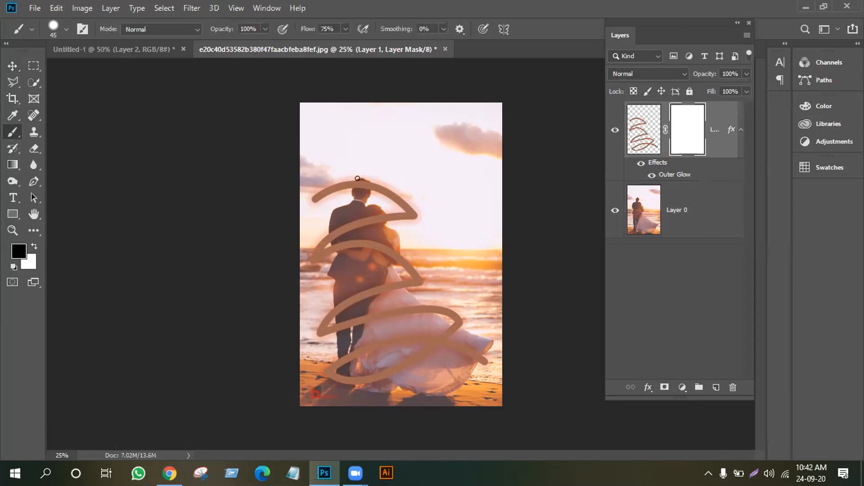
Paint black on Layer 1's mask to hide the line across the man's head, the couple's arms, and the legs and upper skirt
key(ctrl+plus)
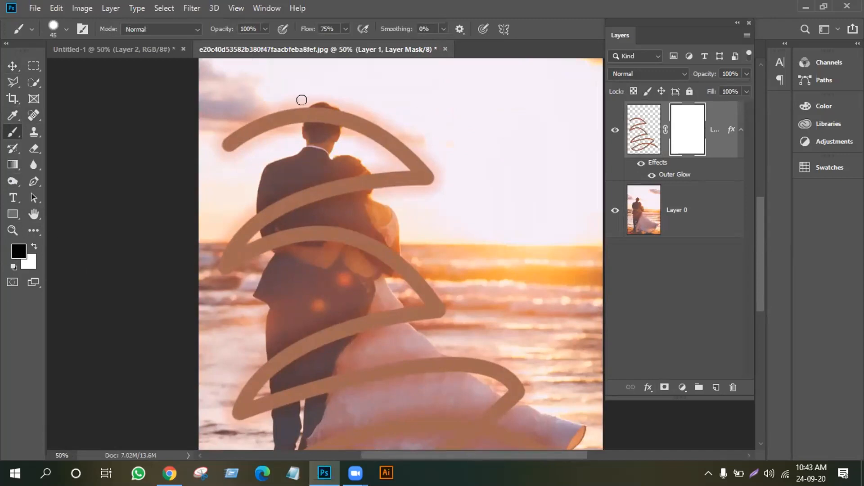
mouse_move(310, 113)
mouse_down()
mouse_move(329, 118)
mouse_move(331, 111)
mouse_move(331, 120)
mouse_move(309, 119)
mouse_move(312, 108)
mouse_up()
drag(360, 174, 360, 173)
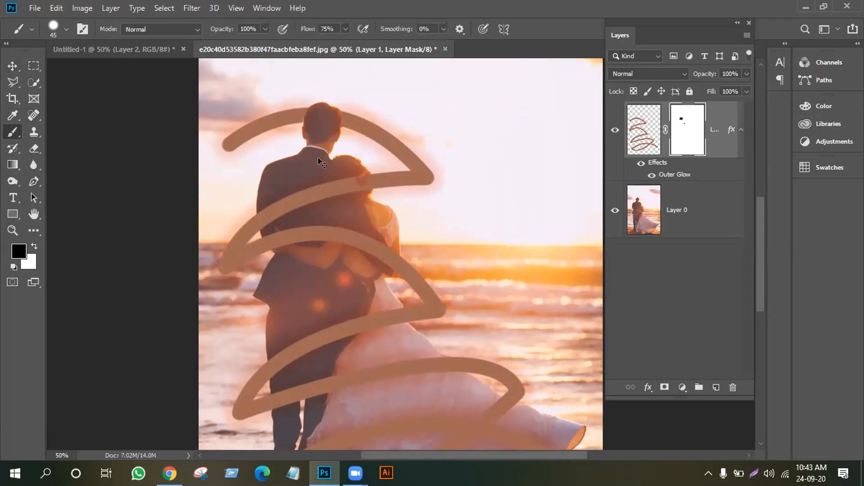
mouse_move(265, 237)
mouse_down()
mouse_move(329, 231)
mouse_move(291, 228)
mouse_move(311, 223)
mouse_move(281, 244)
mouse_move(349, 222)
mouse_move(320, 224)
mouse_move(342, 241)
mouse_move(351, 238)
mouse_move(320, 243)
mouse_move(350, 231)
mouse_move(366, 259)
mouse_move(379, 258)
mouse_move(371, 238)
mouse_move(385, 264)
mouse_move(390, 253)
mouse_move(392, 268)
mouse_move(380, 275)
mouse_move(383, 301)
mouse_up()
mouse_move(465, 375)
mouse_down()
mouse_move(430, 361)
mouse_move(273, 390)
mouse_move(275, 402)
mouse_move(290, 400)
mouse_move(344, 384)
mouse_move(340, 375)
mouse_move(430, 355)
mouse_move(450, 367)
mouse_move(437, 380)
mouse_up()
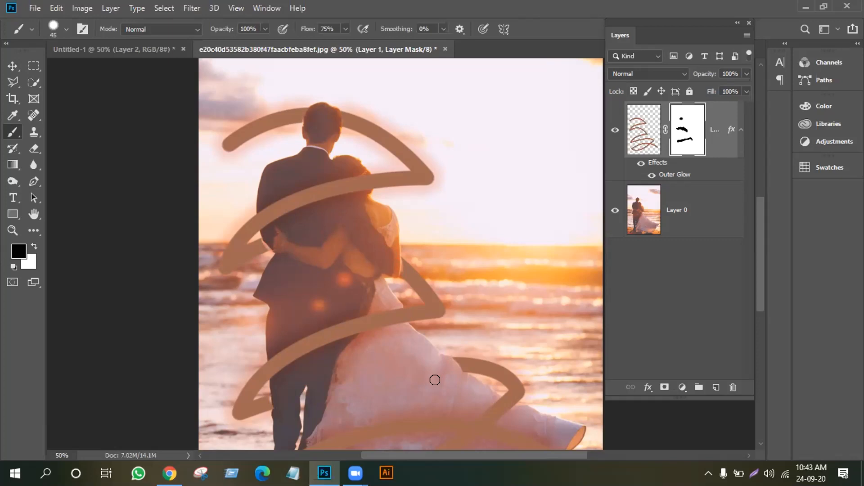
Try masking out the lower front curve from the man's feet across the wedding dress, and undo those brush strokes
scroll(428, 378, down, 3)
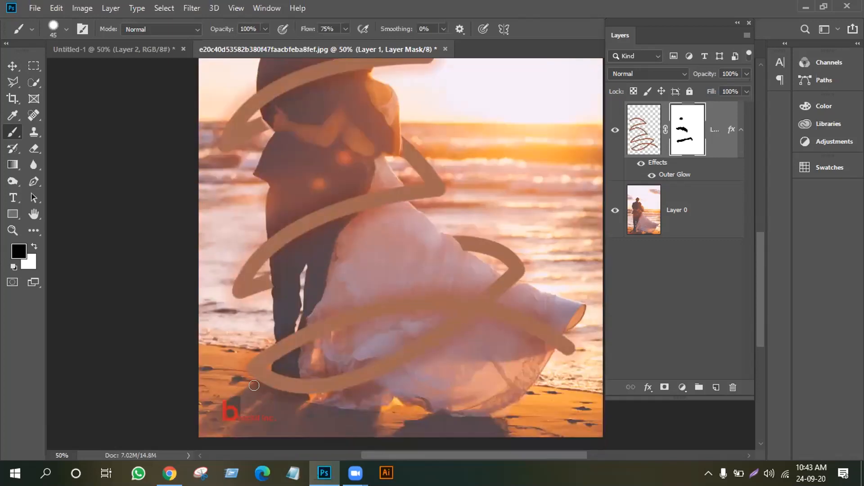
click(273, 375)
mouse_move(273, 376)
mouse_down()
mouse_move(273, 383)
mouse_move(320, 383)
mouse_move(419, 339)
mouse_move(366, 381)
mouse_move(335, 391)
mouse_move(371, 373)
mouse_up()
key(ctrl+z)
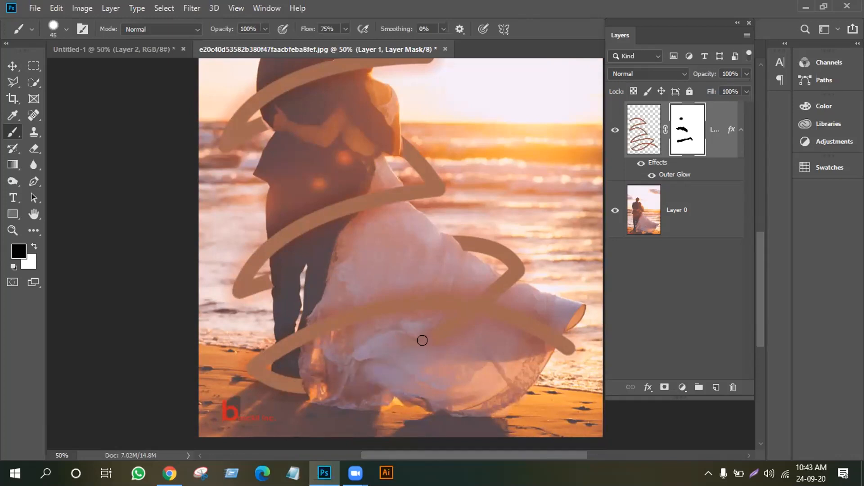
mouse_move(459, 313)
mouse_down()
mouse_move(492, 283)
mouse_move(483, 292)
mouse_up()
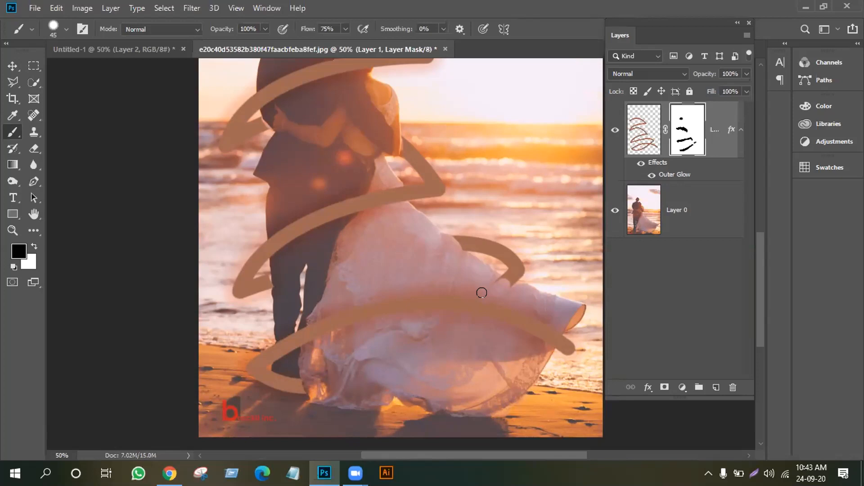
key(ctrl+z)
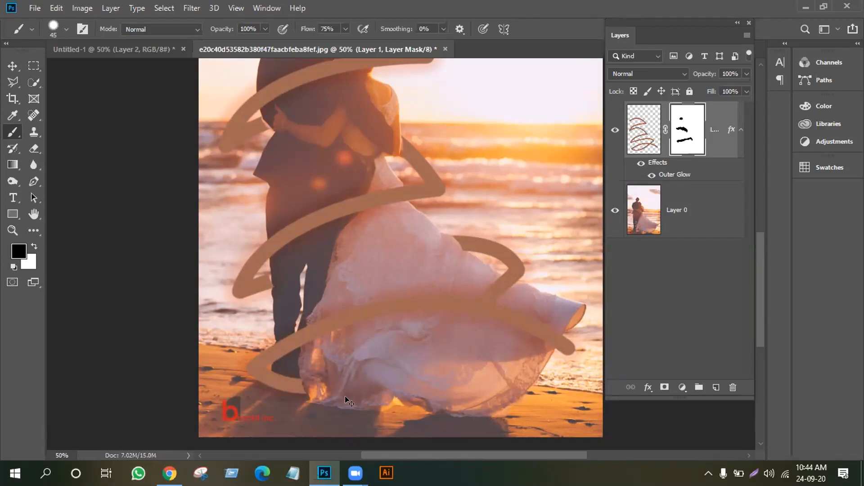
key(ctrl+z)
Paint black on Layer 1's mask to hide the lowest loop's upper band across the legs and skirt and its tail over the dress train
mouse_move(270, 346)
mouse_down()
mouse_move(321, 322)
mouse_move(273, 349)
mouse_move(303, 340)
mouse_move(310, 324)
mouse_move(370, 306)
mouse_up()
mouse_move(309, 325)
mouse_down()
mouse_move(381, 299)
mouse_move(415, 290)
mouse_move(383, 309)
mouse_move(445, 294)
mouse_up()
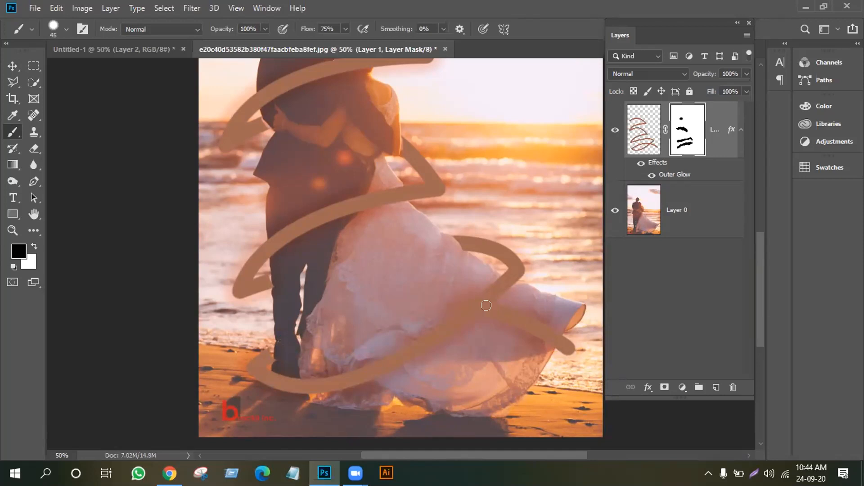
mouse_move(486, 310)
mouse_down()
mouse_move(514, 302)
mouse_move(507, 331)
mouse_move(546, 329)
mouse_up()
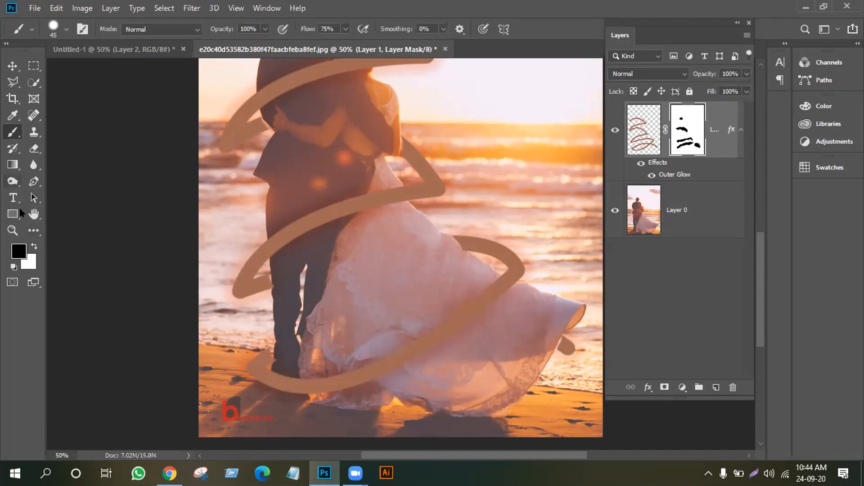
Paint white on Layer 1's mask to restore a spot of the line beside the man's lower leg, and reduce the brush size to 25
click(34, 246)
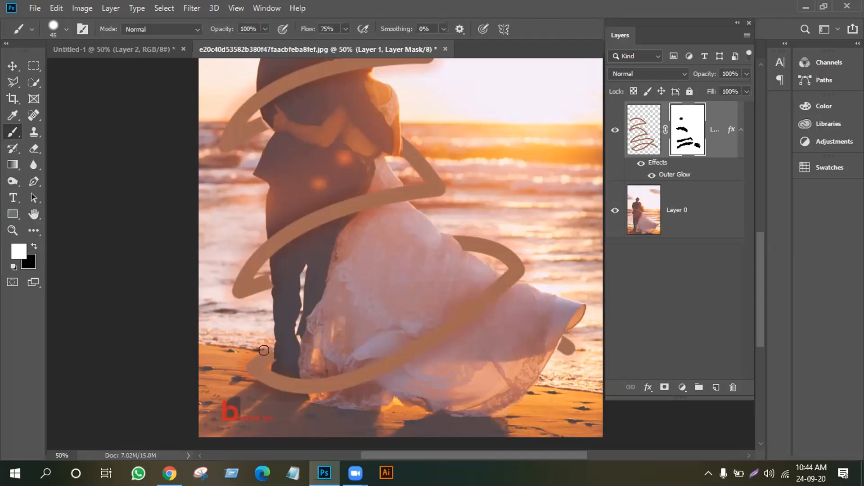
click(298, 340)
key(bracketleft)
key(bracketleft)
key(bracketleft)
scroll(319, 276, up, 3)
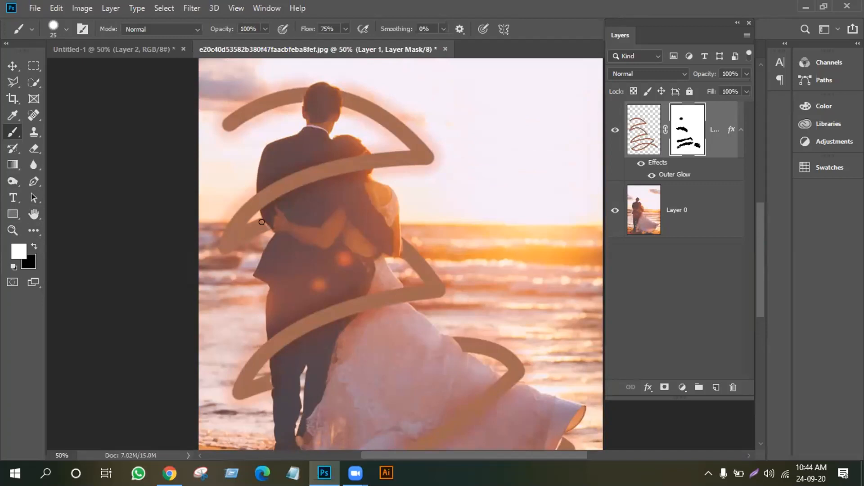
scroll(303, 328, down, 2)
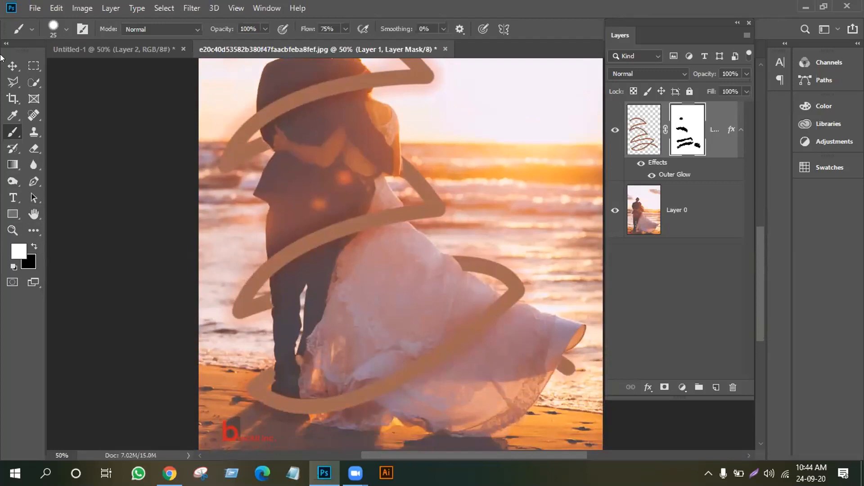
click(12, 66)
key(ctrl+minus)
key(ctrl+minus)
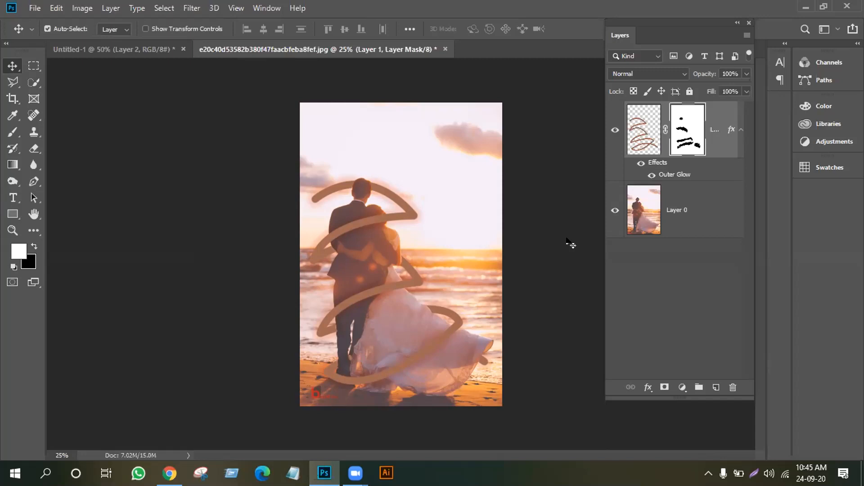
Add a Gradient Map adjustment layer directly above Layer 0 and hide it
click(700, 222)
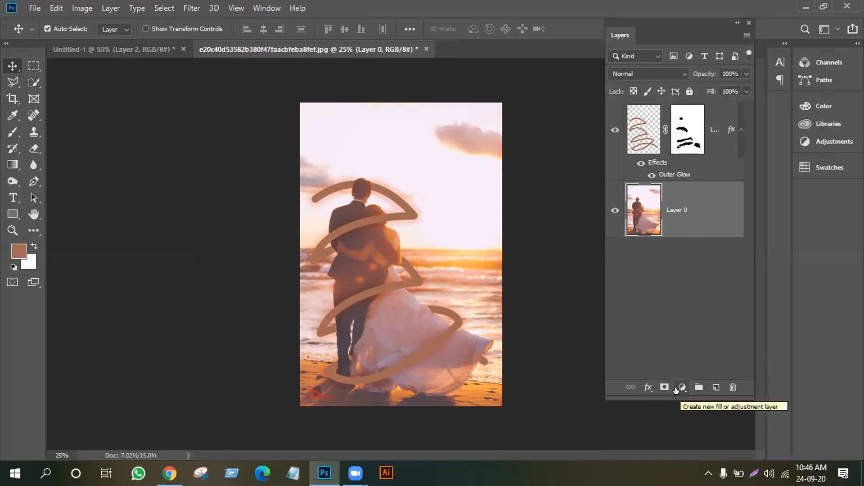
click(75, 12)
mouse_move(137, 43)
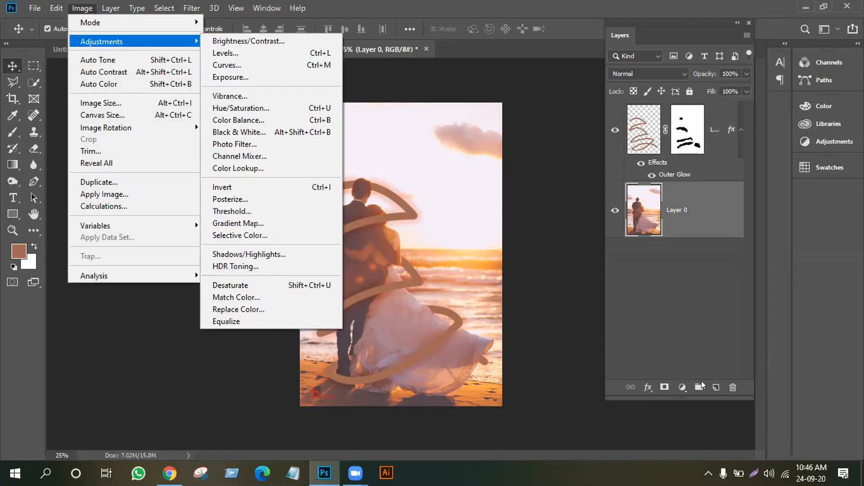
click(683, 387)
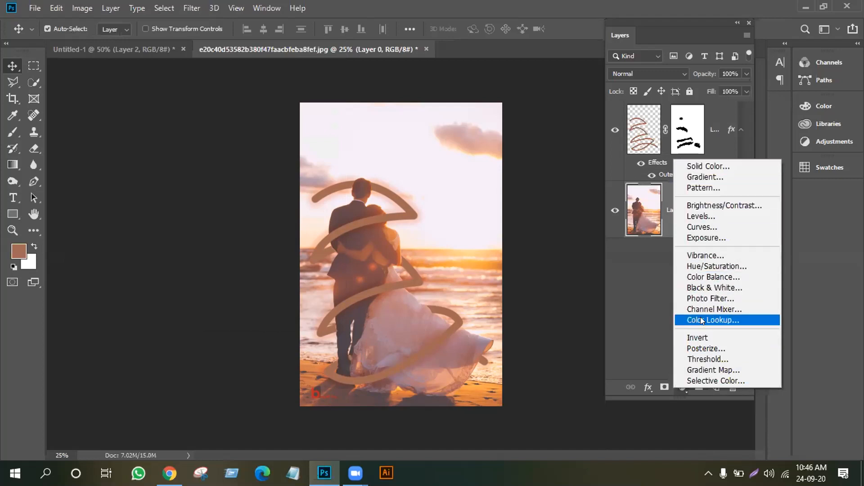
click(713, 370)
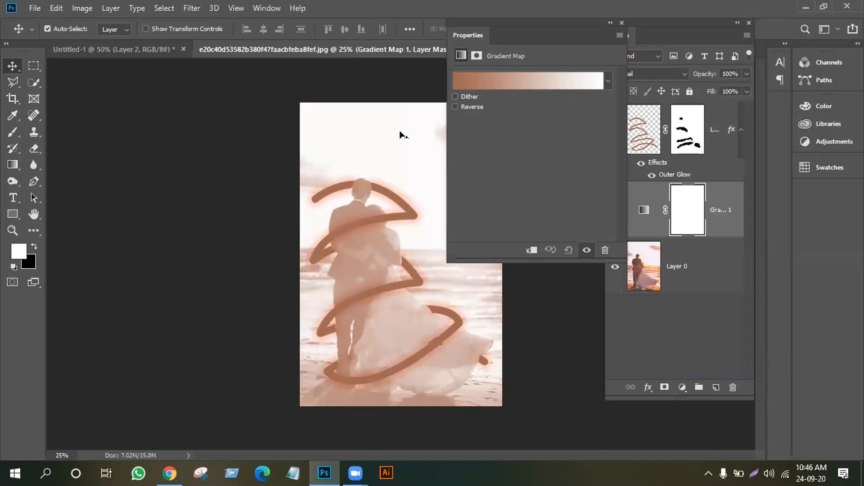
drag(550, 36, 237, 58)
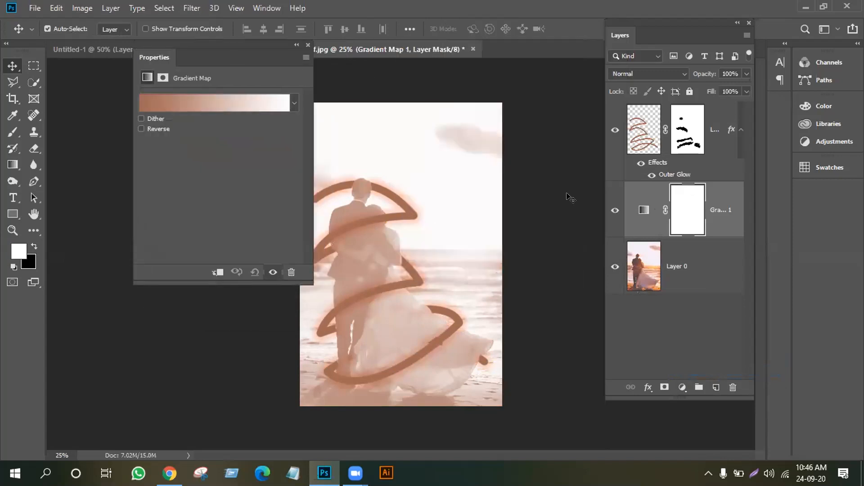
click(614, 210)
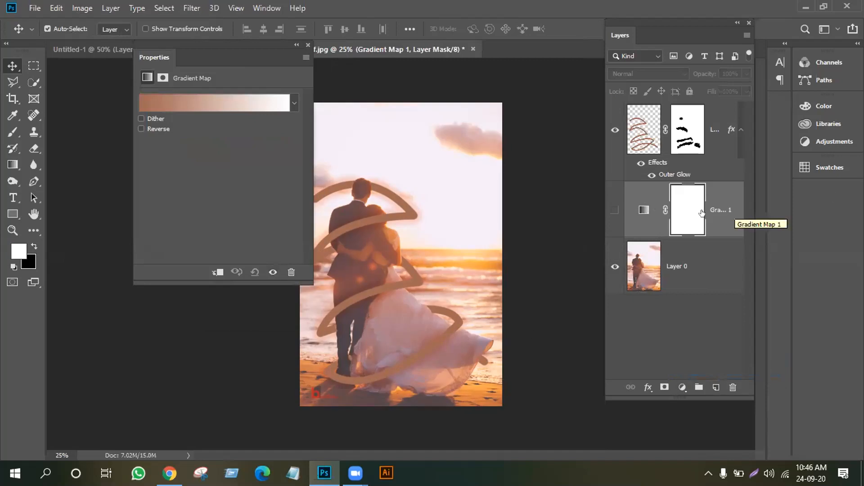
click(307, 44)
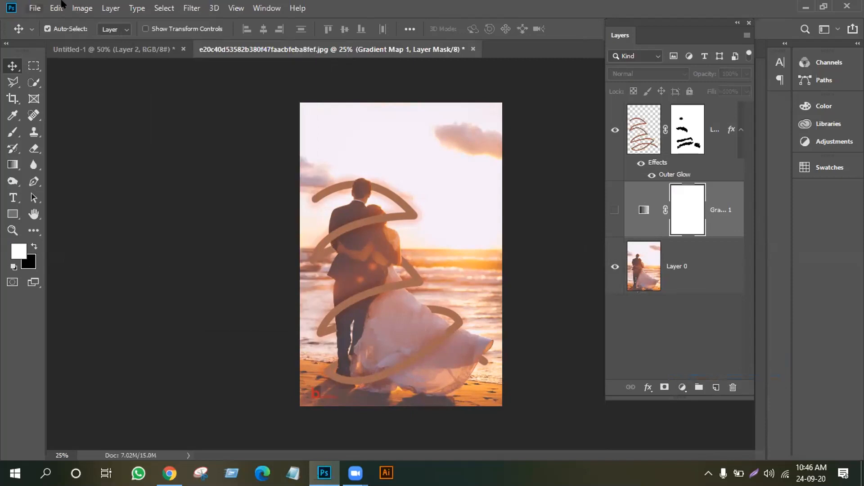
Duplicate Layer 0 and hide the original layer
click(82, 8)
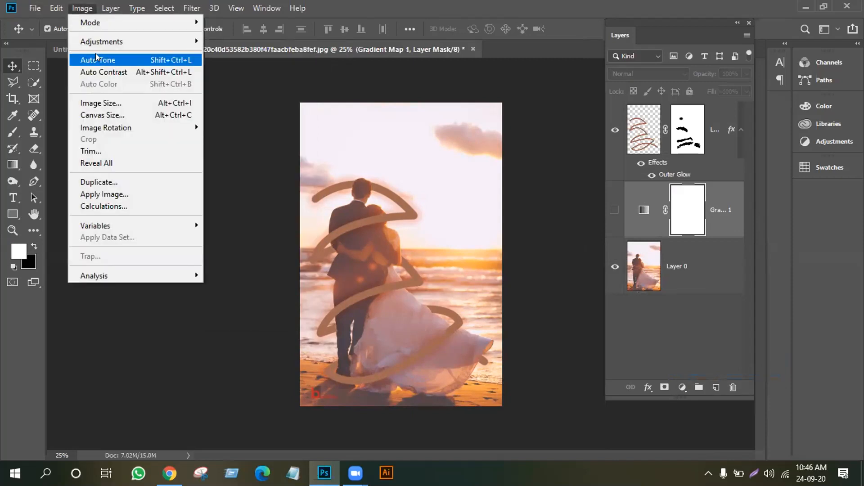
mouse_move(105, 43)
click(719, 200)
click(683, 266)
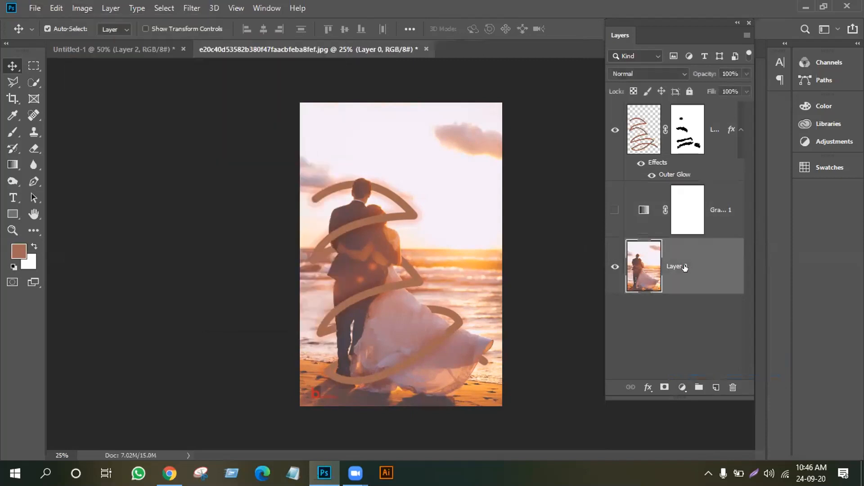
key(ctrl+j)
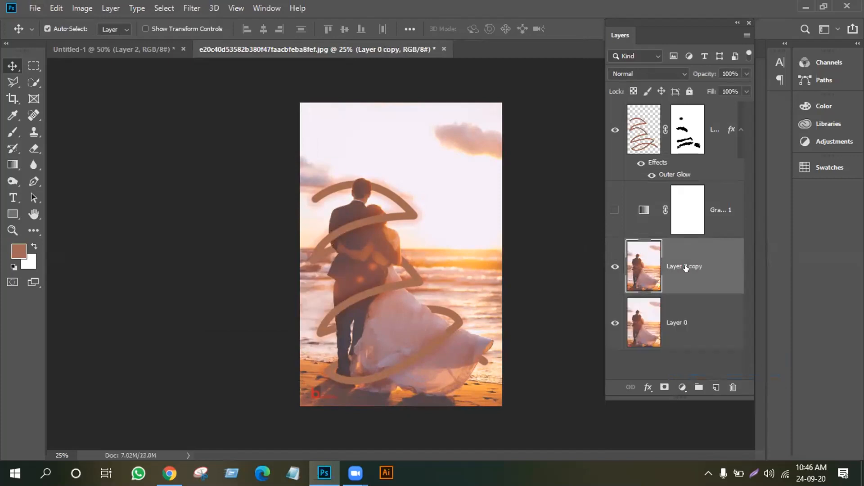
click(614, 322)
Apply a Gradient Map image adjustment with the brown-to-white gradient directly to Layer 0 copy
click(87, 10)
mouse_move(101, 41)
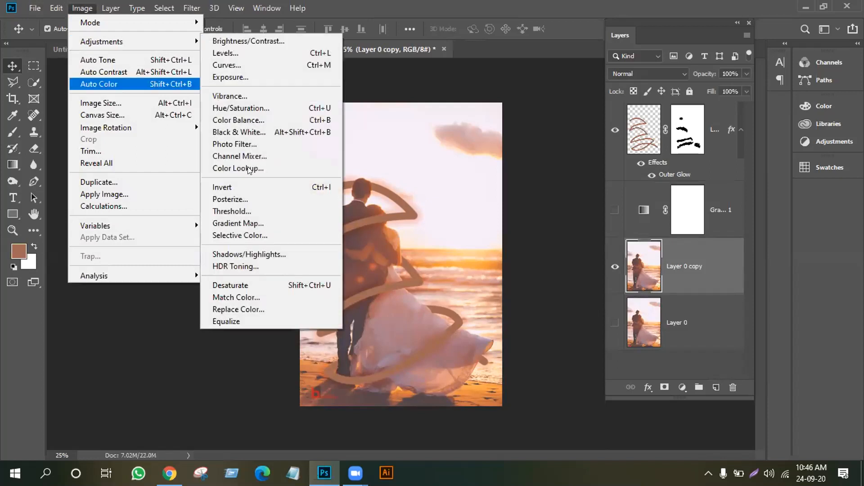
click(238, 224)
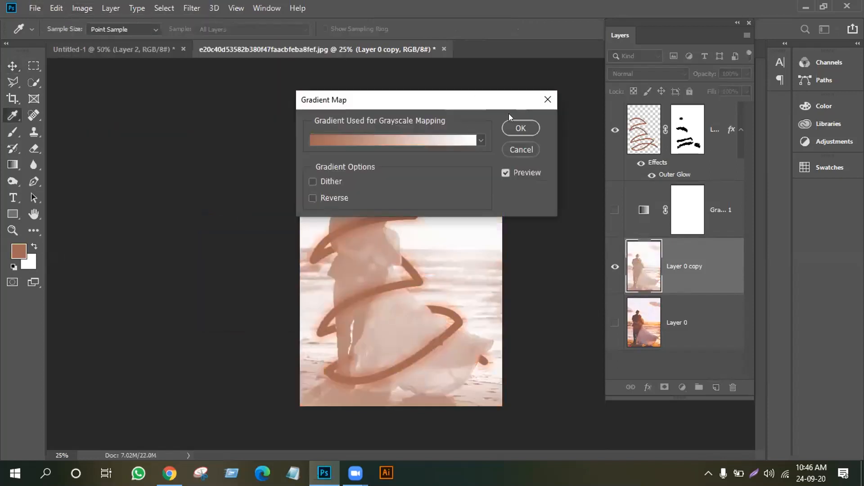
click(525, 125)
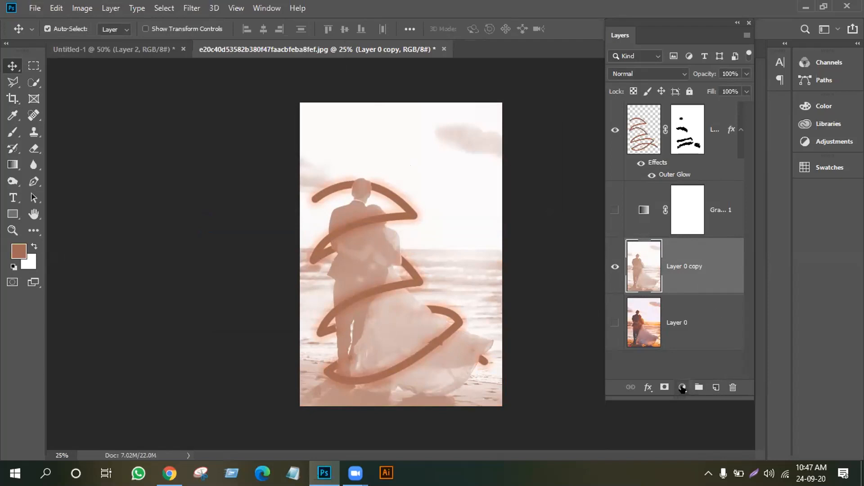
Compare both gradient map methods by toggling layer visibility, leaving Layer 0 copy hidden and Layer 0 and the Gradient Map layer shown
click(615, 210)
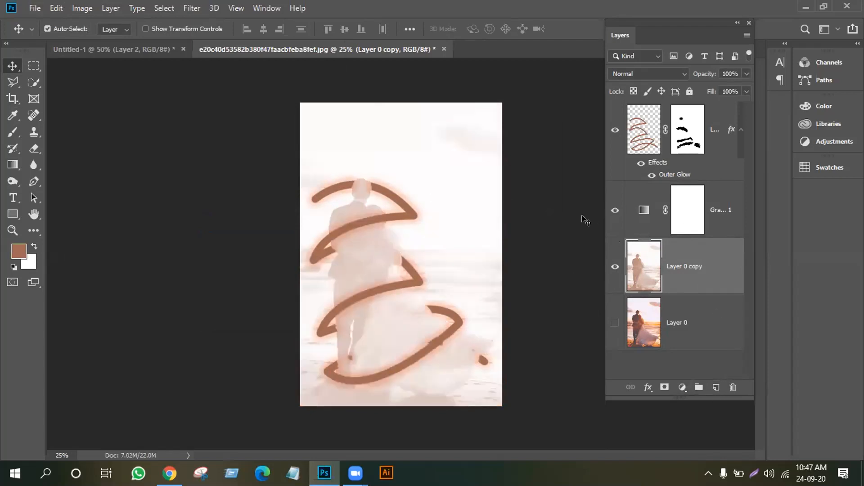
click(615, 266)
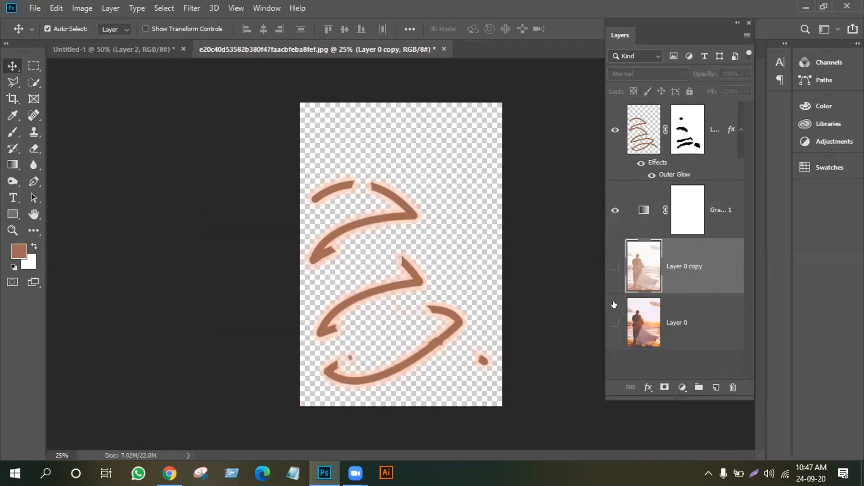
click(614, 323)
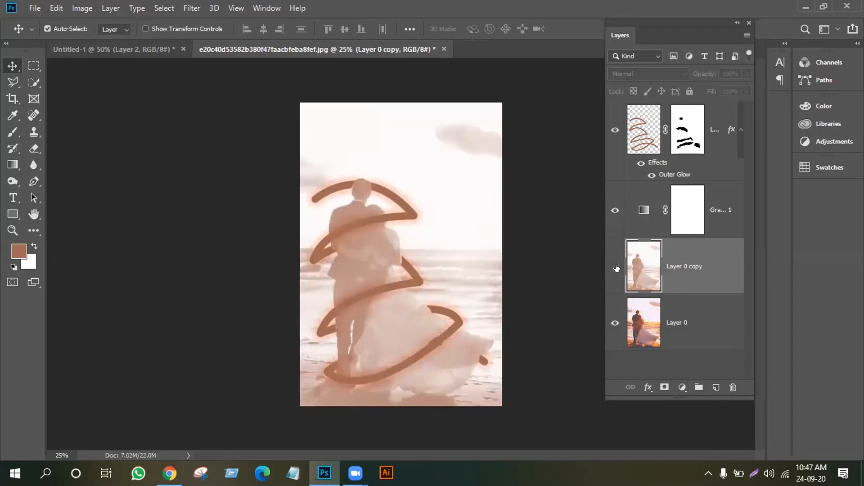
click(613, 210)
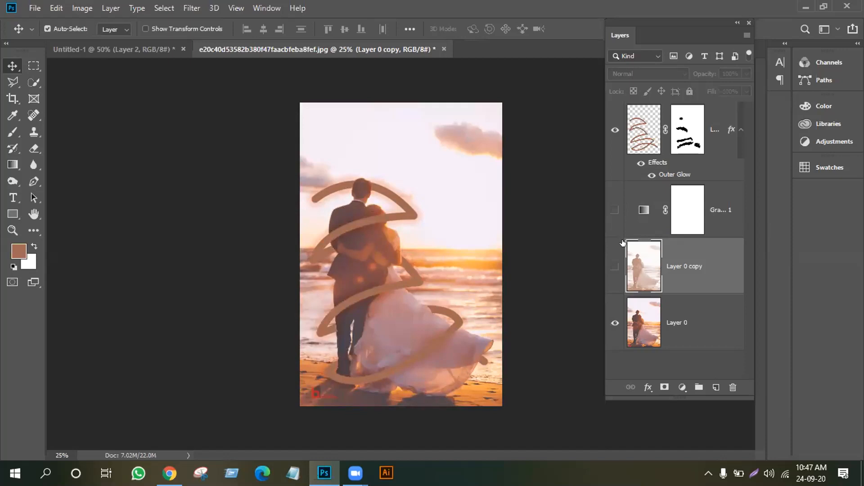
click(614, 210)
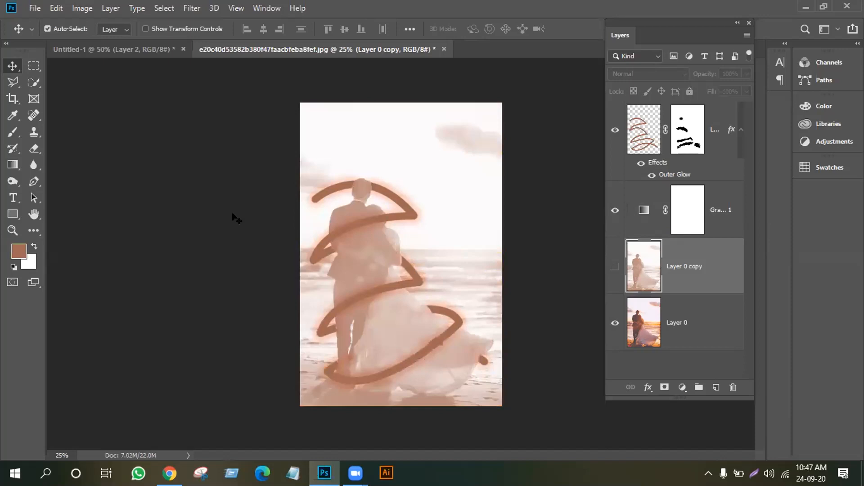
Try a pale teal (bee9dd) end color stop and the Reverse option on the Gradient Map layer, and revert both changes
double_click(638, 209)
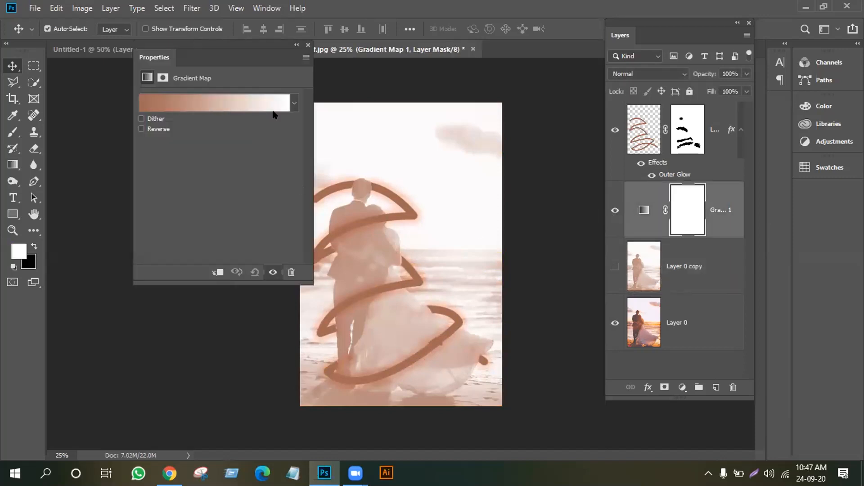
click(255, 104)
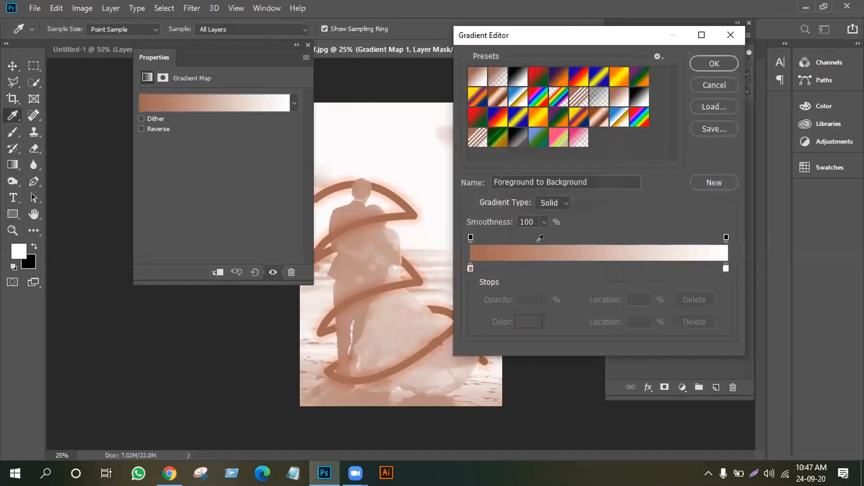
click(726, 269)
click(528, 321)
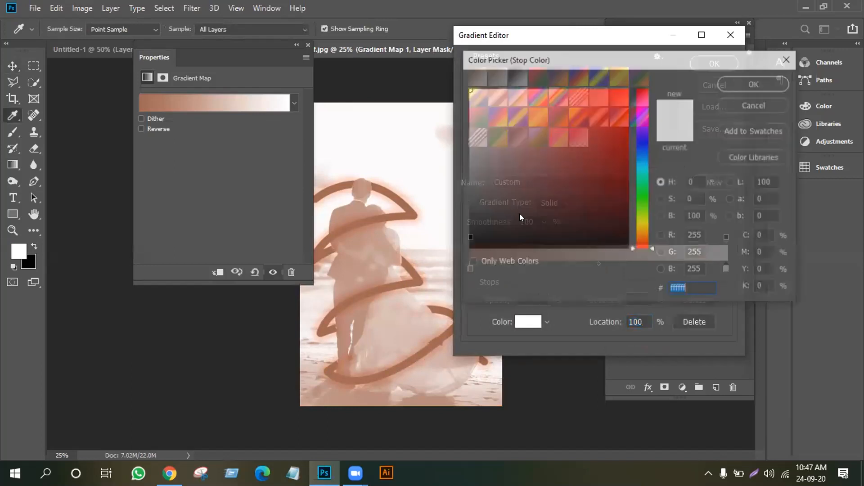
click(543, 160)
click(555, 163)
mouse_move(641, 177)
mouse_down()
mouse_move(641, 163)
mouse_move(639, 176)
mouse_up()
drag(500, 176, 498, 102)
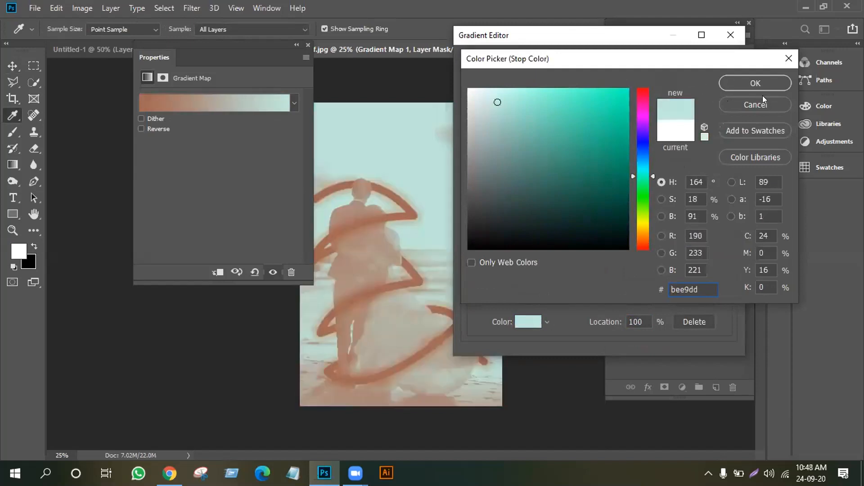
click(749, 105)
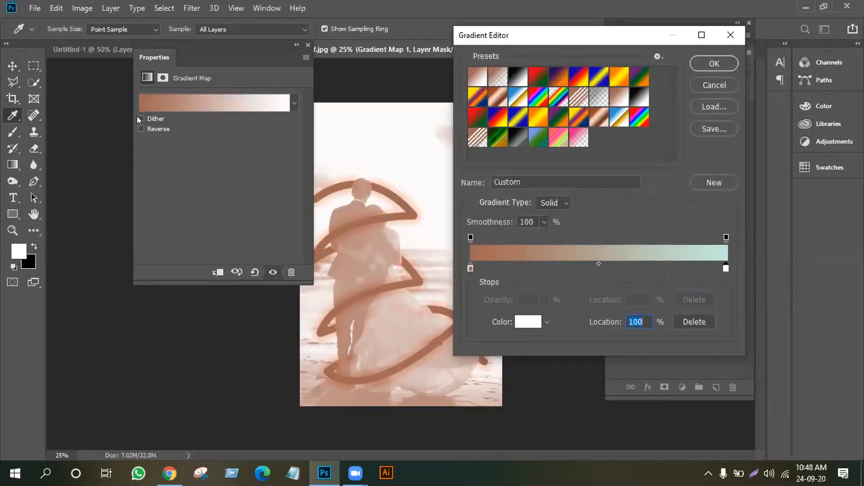
click(712, 84)
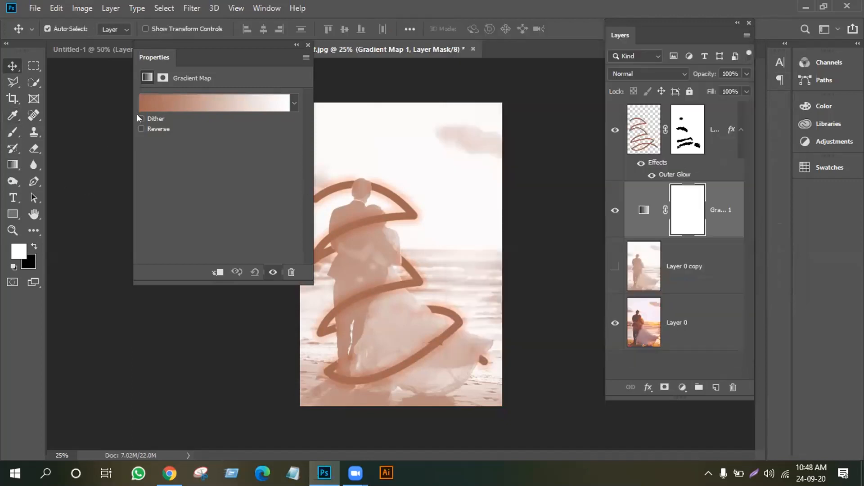
click(141, 129)
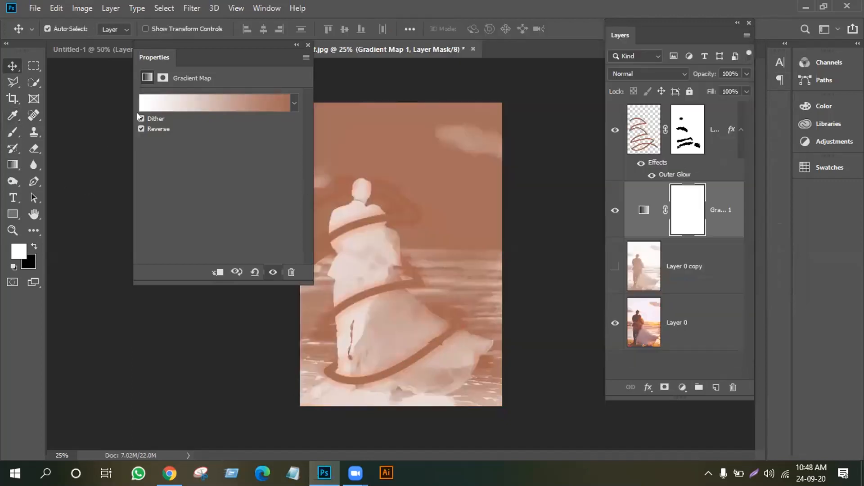
click(140, 129)
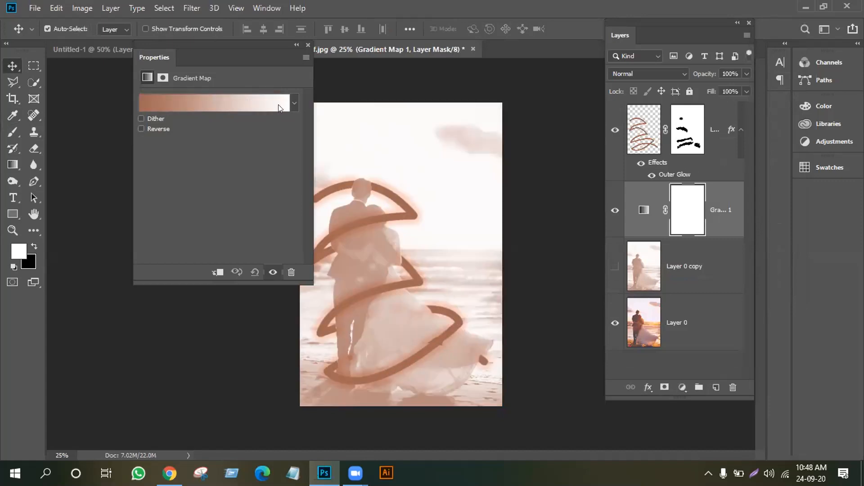
Apply the blue-yellow-blue preset to the Gradient Map layer and set the layer's opacity to 16%
click(294, 103)
click(167, 149)
click(153, 150)
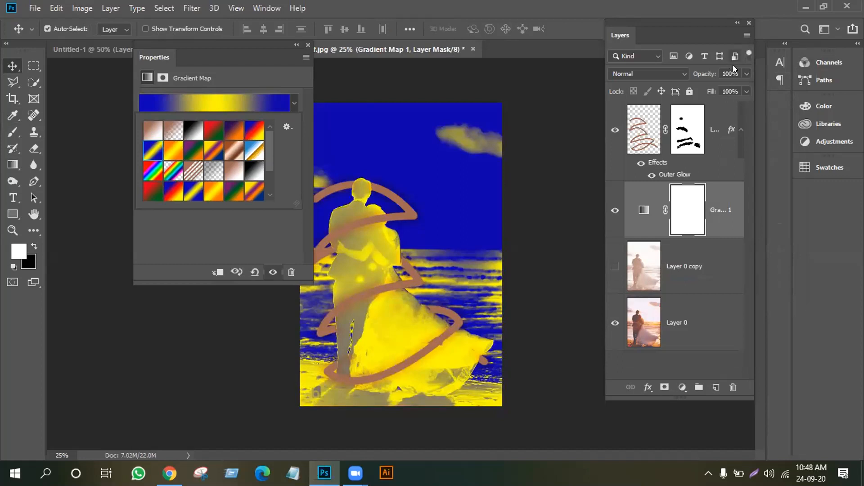
click(746, 74)
drag(714, 86, 693, 87)
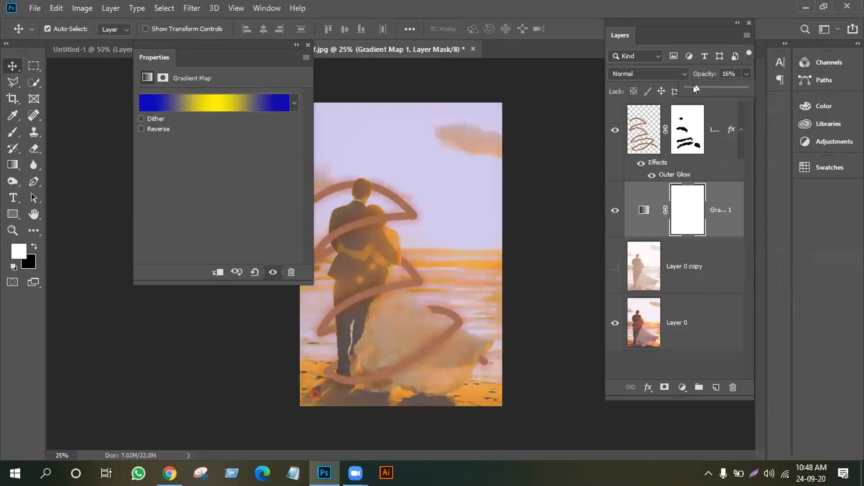
Try the rainbow preset on the Gradient Map layer, and switch it to the blue, white and gold preset
click(295, 103)
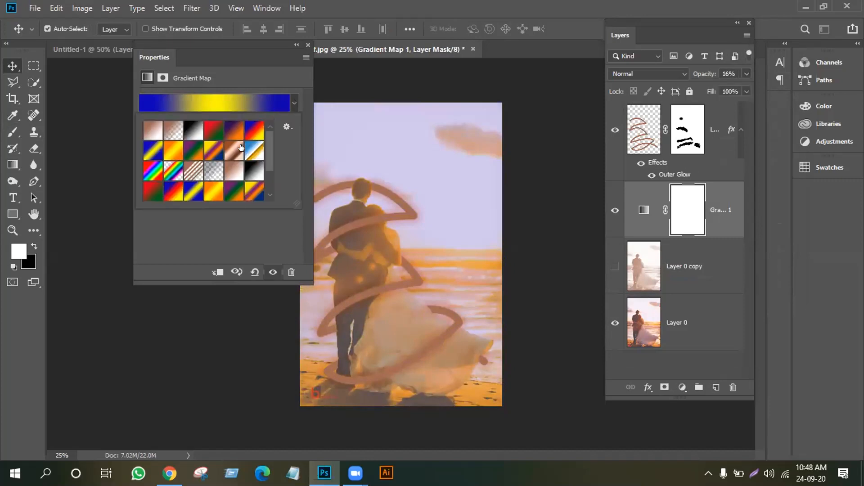
click(171, 169)
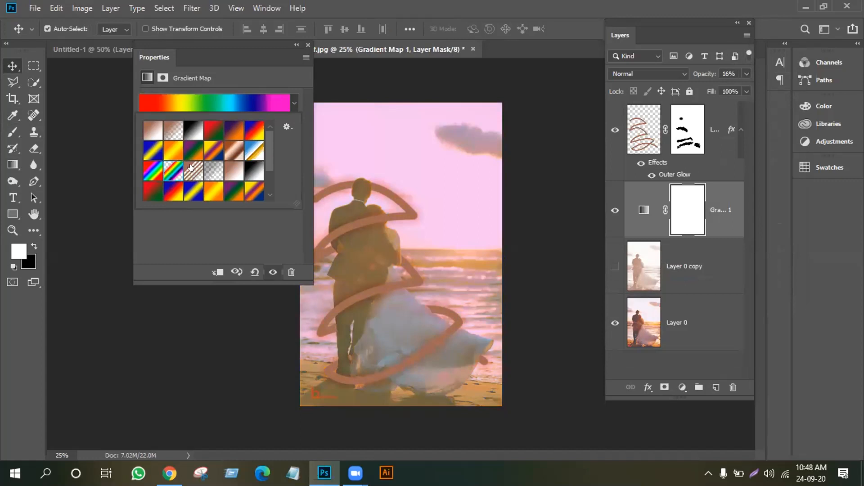
click(252, 157)
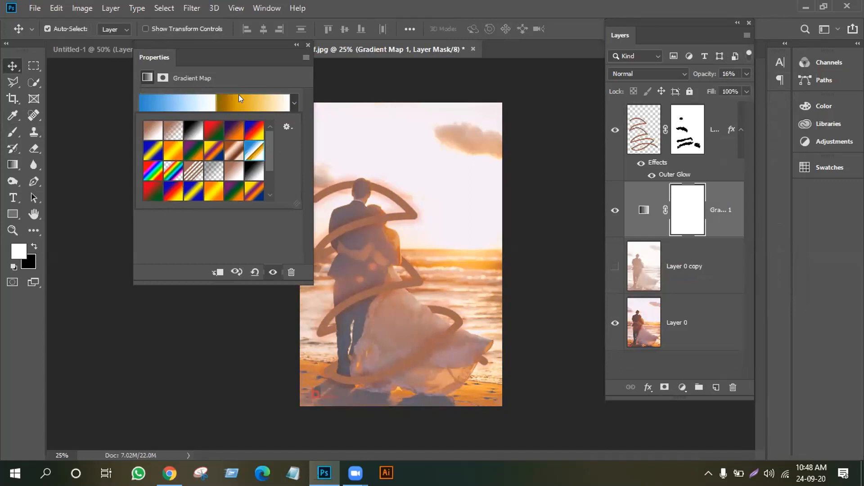
Recolor the Gradient Map's blue start stop and its dark gold stop at 52% to white (ffffff)
click(256, 103)
click(256, 104)
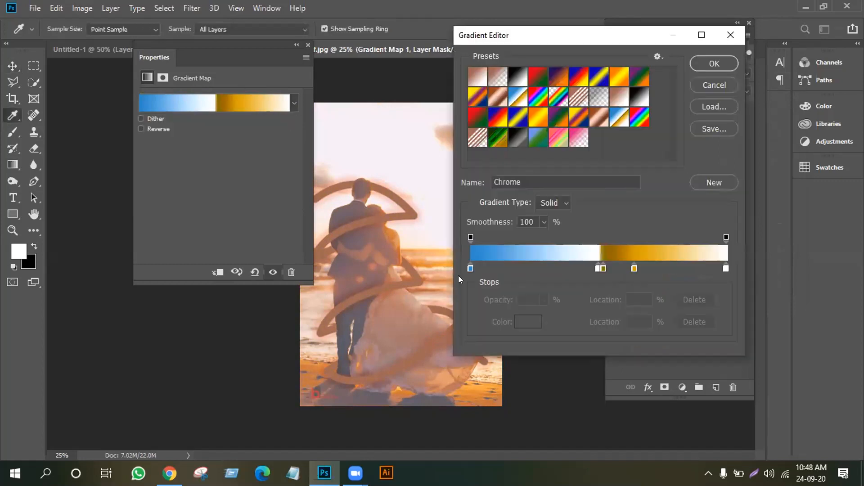
click(468, 268)
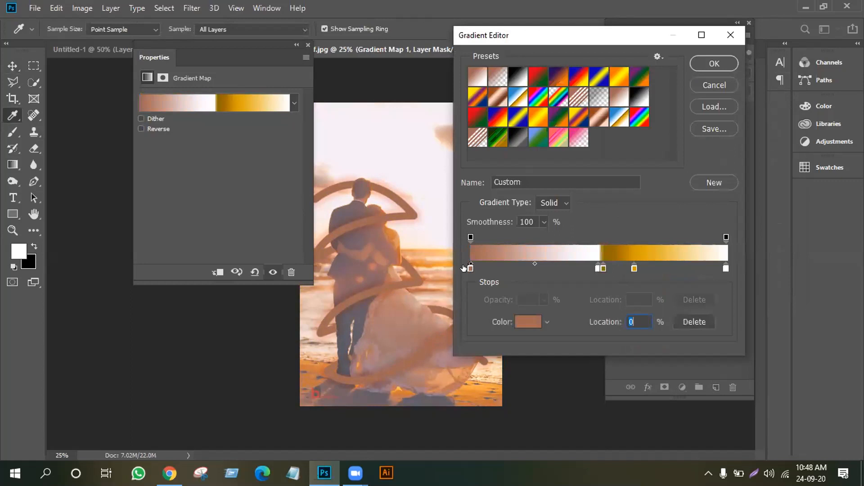
click(427, 261)
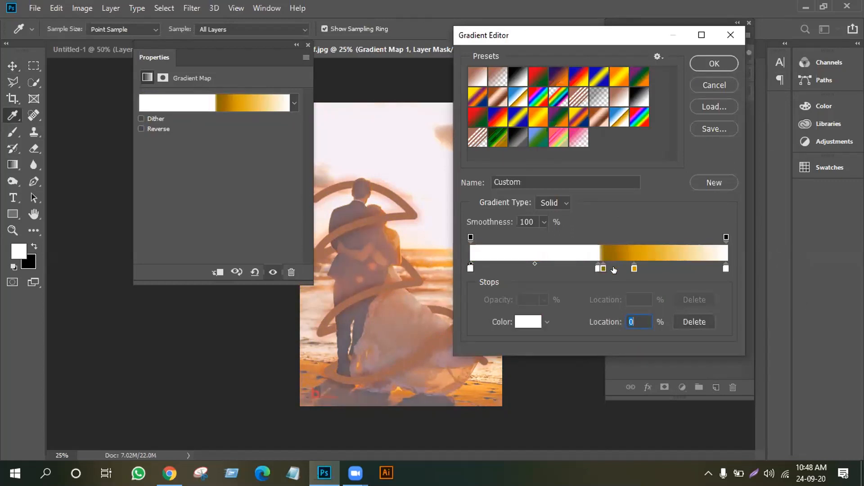
double_click(600, 267)
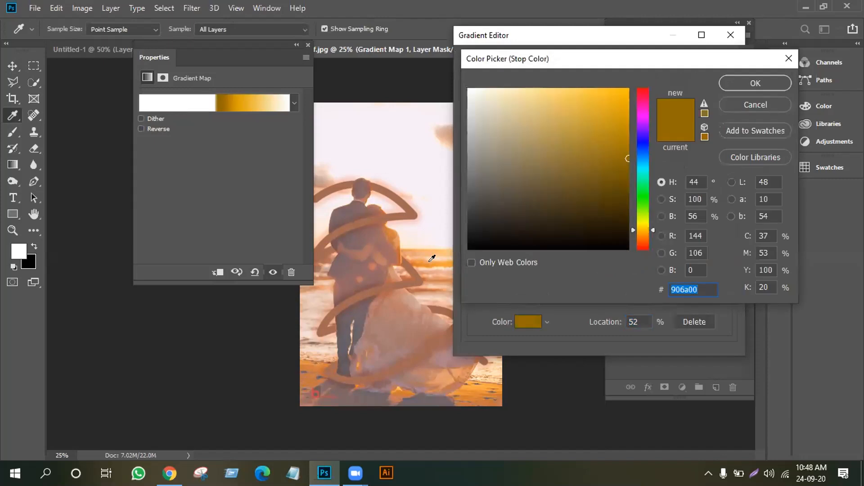
click(388, 308)
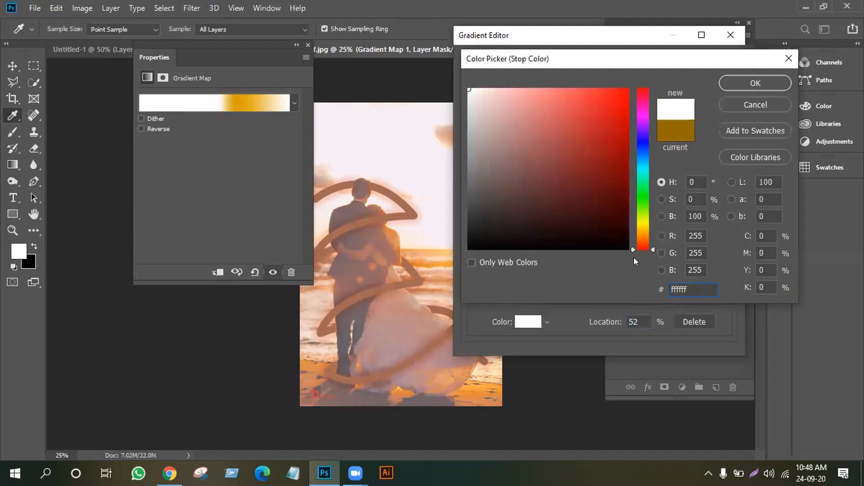
click(750, 85)
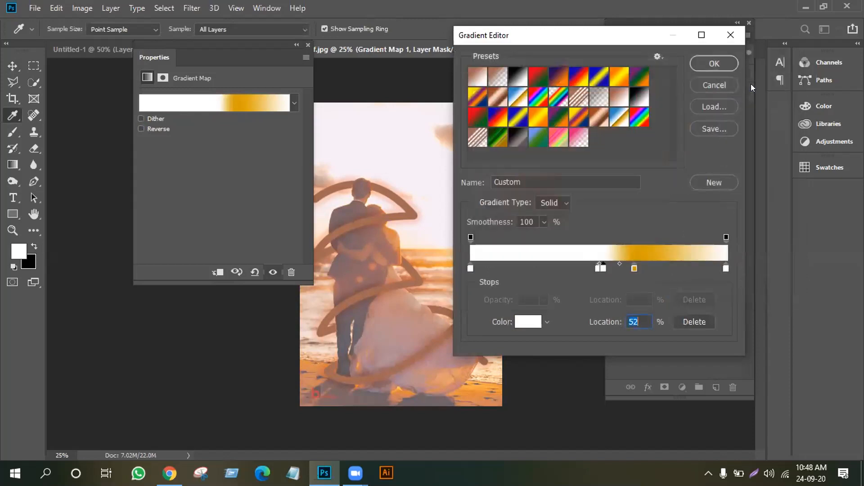
Recolor the gold stop at 64% to white (ffffff) and apply the edited gradient
double_click(634, 268)
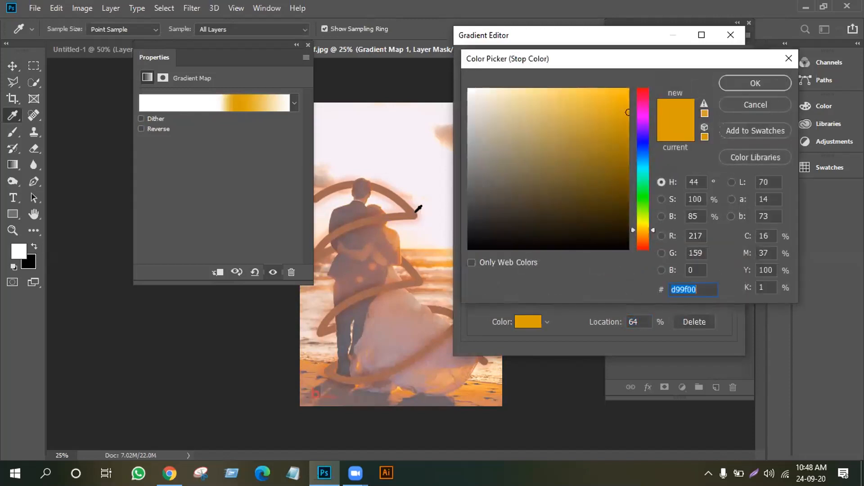
click(417, 208)
drag(411, 181, 387, 135)
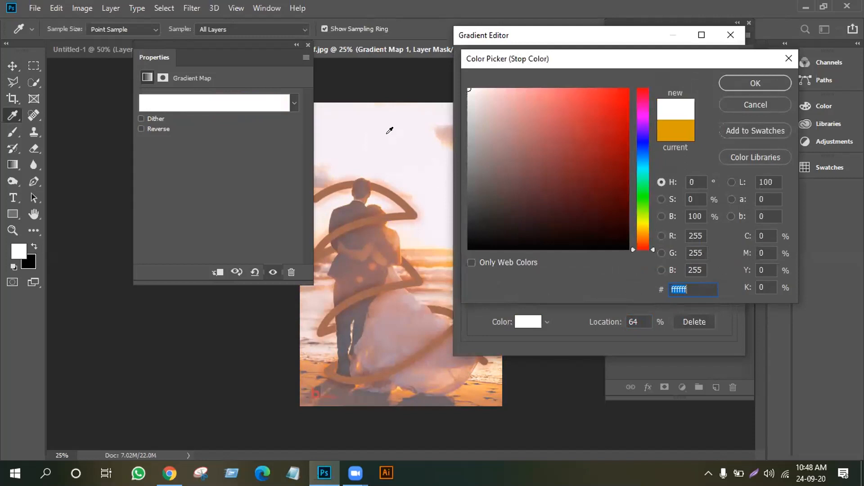
click(754, 84)
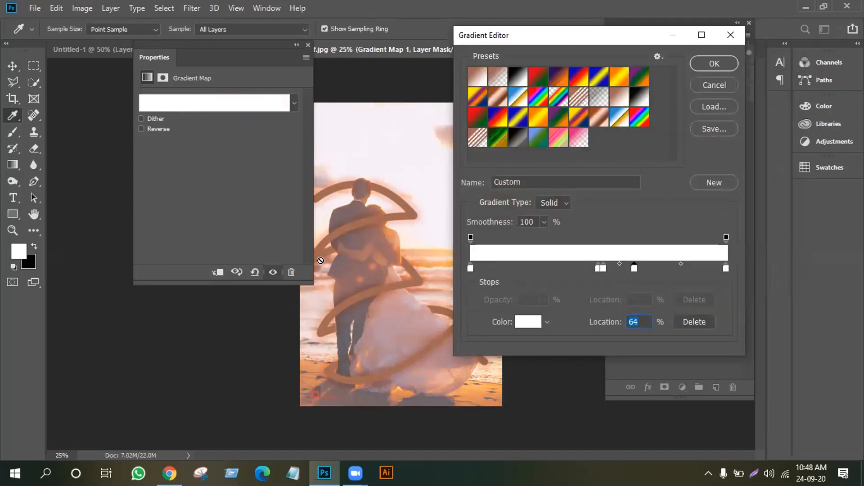
click(712, 65)
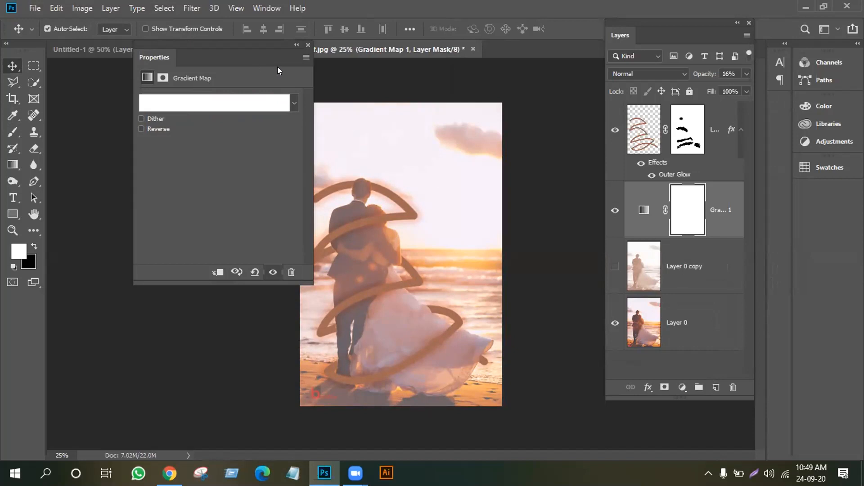
Compare the photo with and without the Gradient Map layer, leaving the layer visible
click(307, 47)
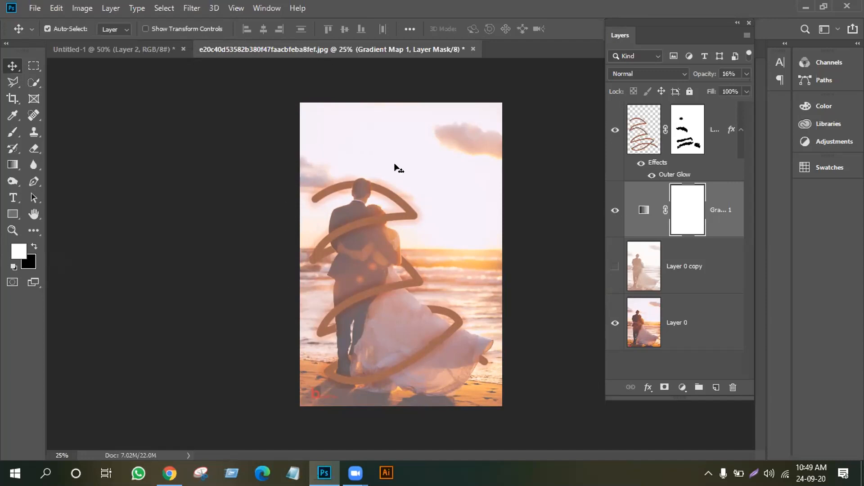
click(614, 210)
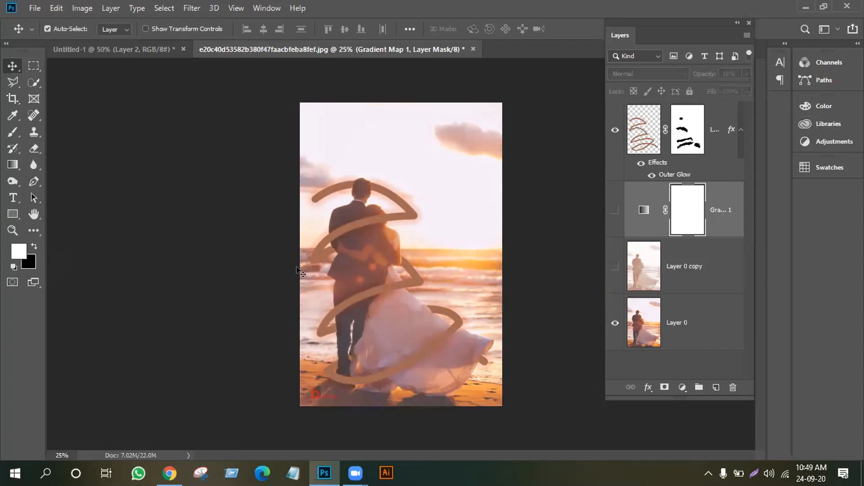
click(614, 210)
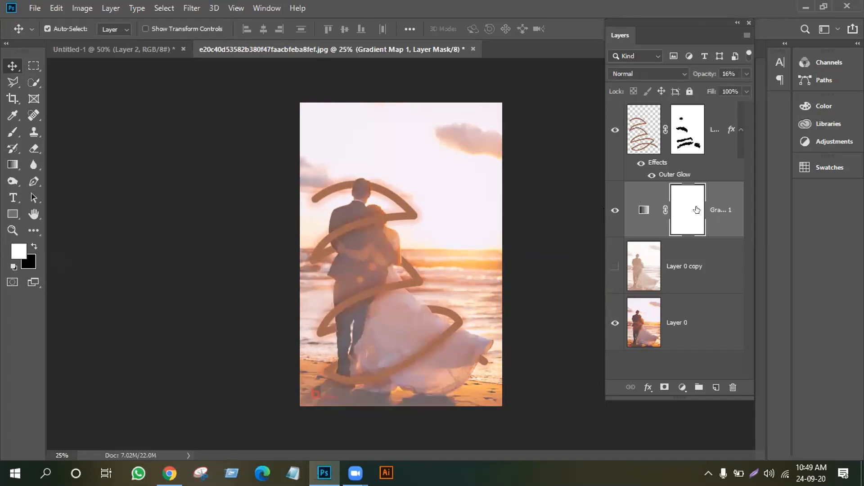
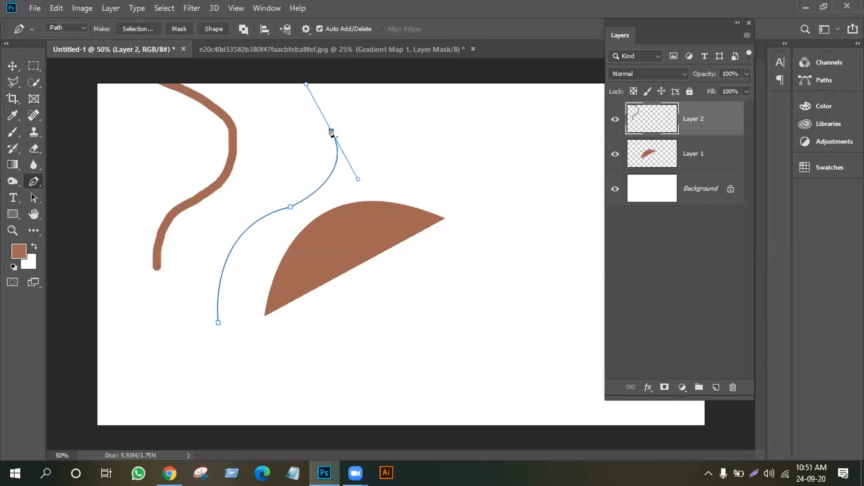
Extend the open path in Untitled-1 from its upper anchor with one curved segment, removing the outgoing direction handles at both of its anchors
click(332, 130)
mouse_move(276, 87)
mouse_down()
mouse_move(300, 36)
mouse_move(283, 31)
mouse_move(266, 60)
mouse_move(277, 88)
mouse_move(286, 69)
mouse_move(262, 76)
mouse_up()
key(ctrl+z)
click(271, 109)
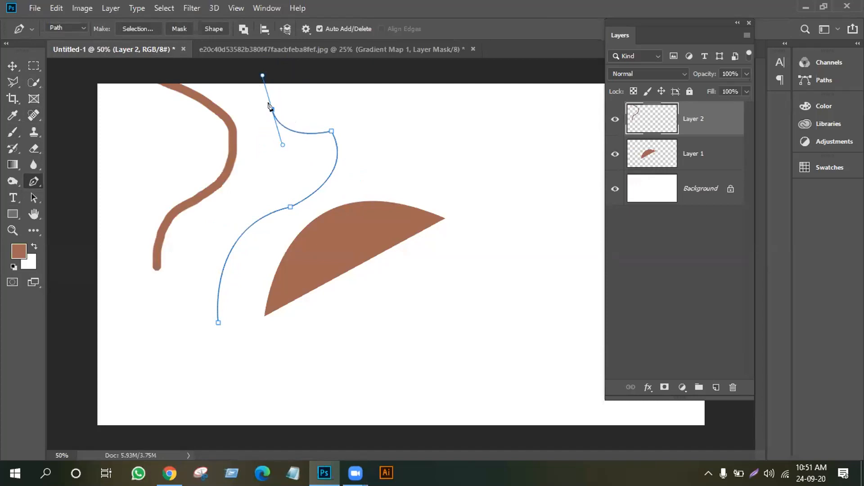
click(271, 109)
Stroke the path on Layer 2 with the Brush tool and Simulate Pressure on
right_click(330, 131)
click(369, 235)
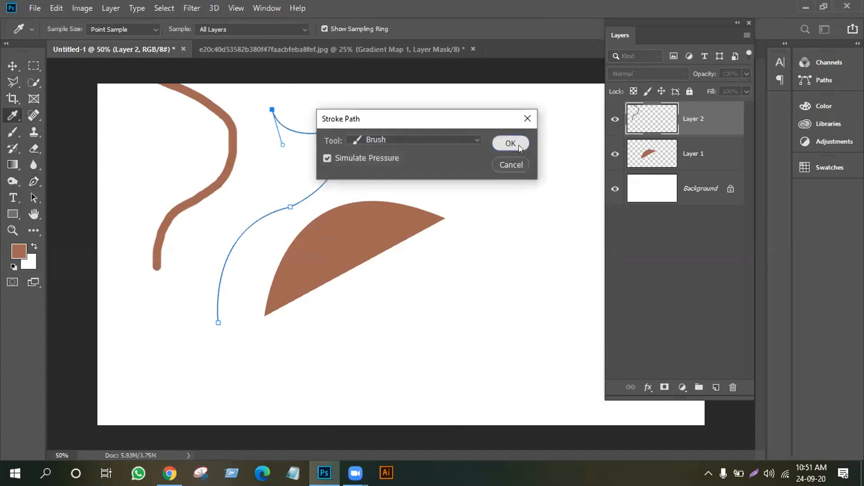
click(521, 145)
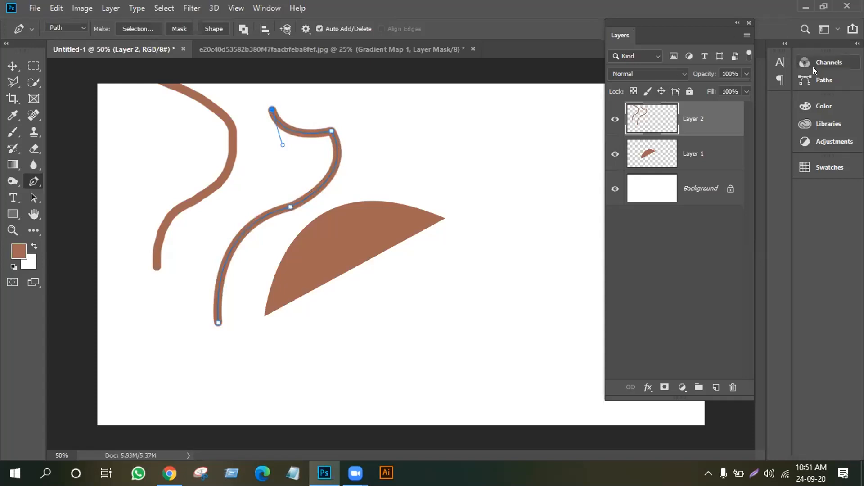
Delete the Work Path so only the painted stroke stays, and activate the Move tool
click(816, 80)
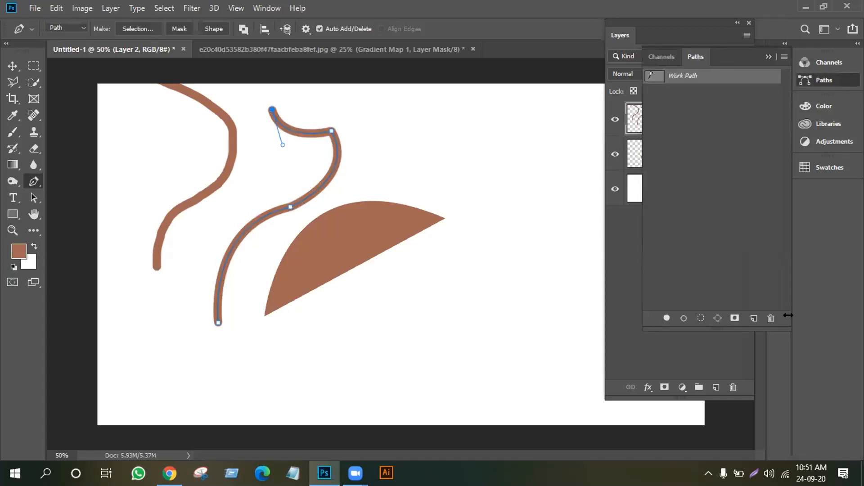
click(770, 318)
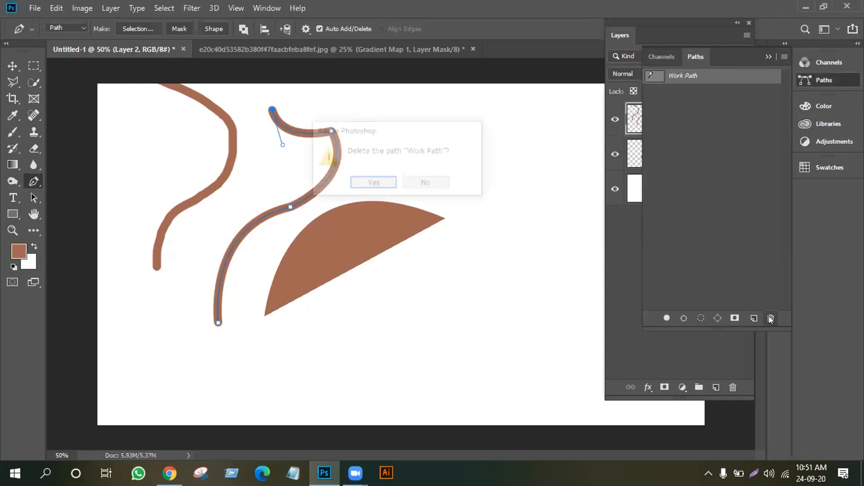
click(367, 181)
click(8, 68)
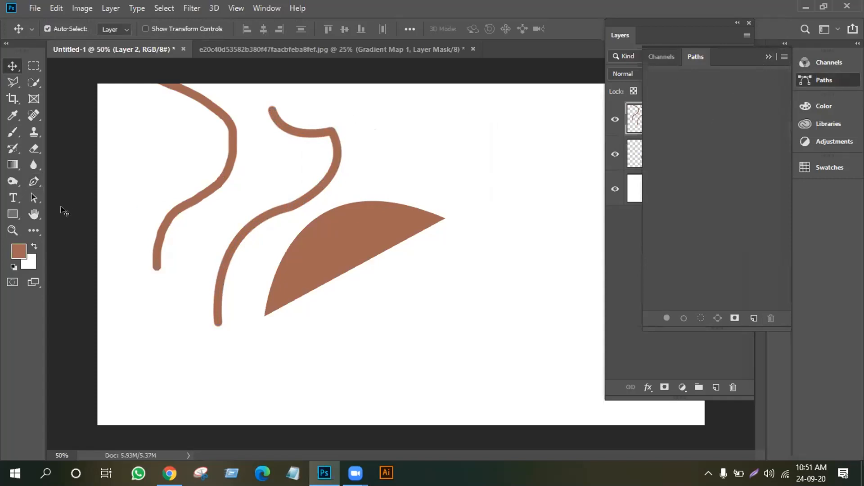
click(768, 57)
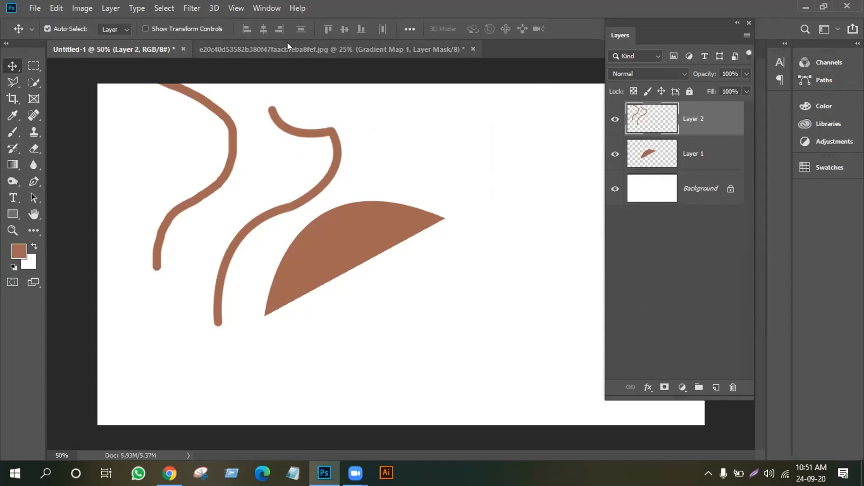
View the couple photo document and return to Untitled-1
click(318, 49)
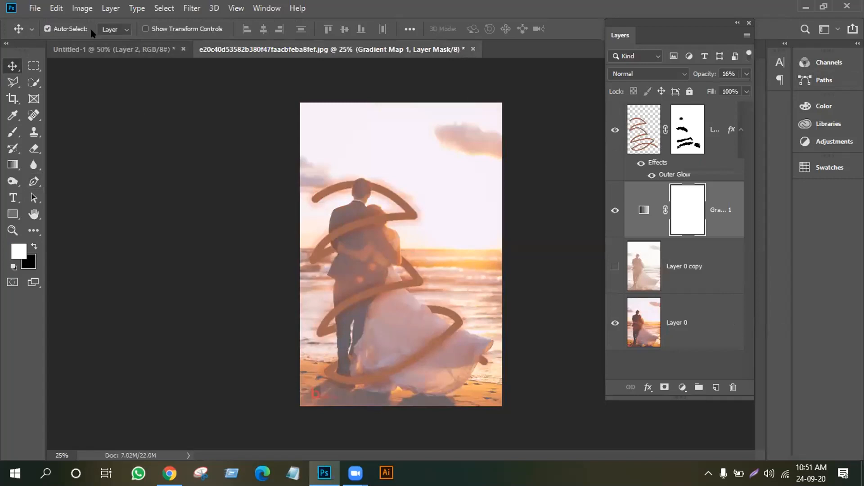
click(108, 48)
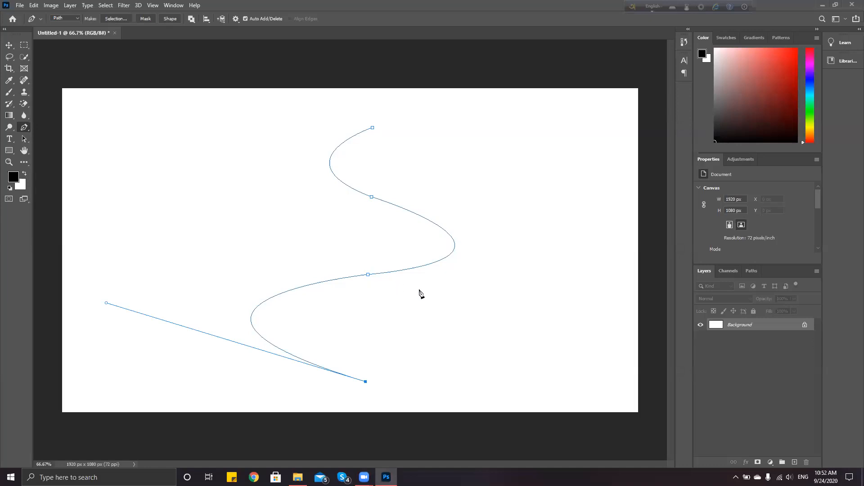
Add a new empty layer above the Background to hold the path's stroke
right_click(419, 291)
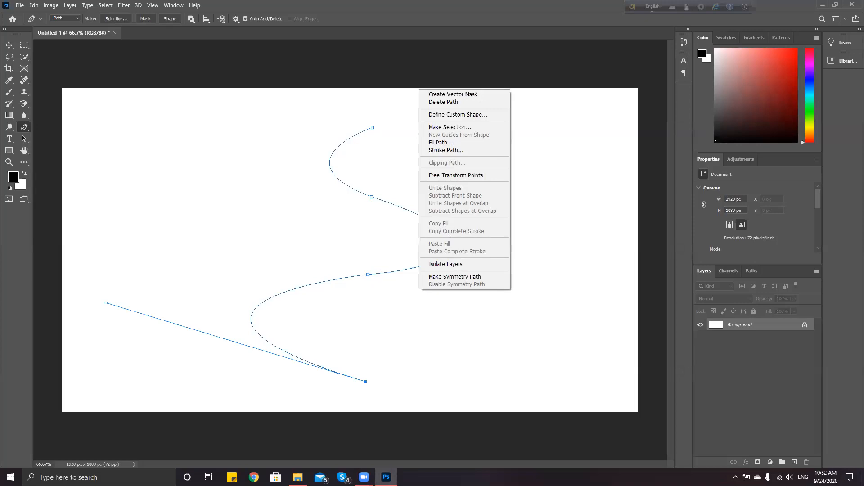
click(791, 464)
click(794, 462)
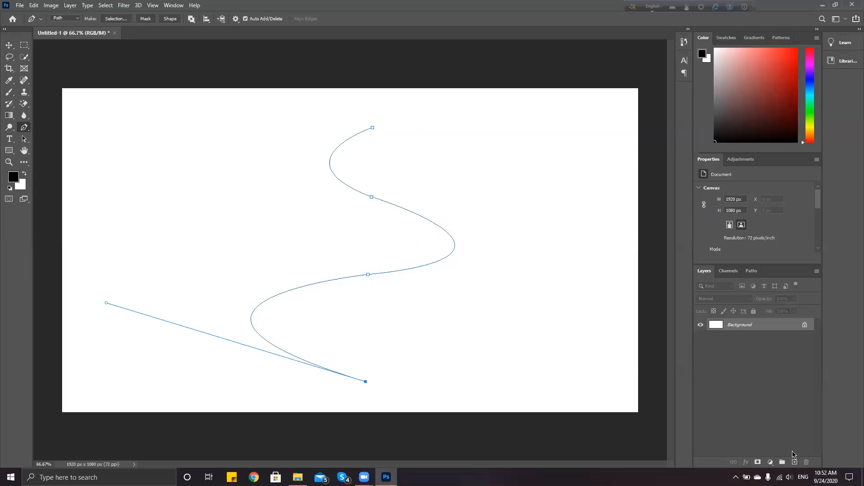
Stroke the S-shaped path on Layer 1 with the Brush tool, with Simulate Pressure off
click(434, 263)
right_click(443, 269)
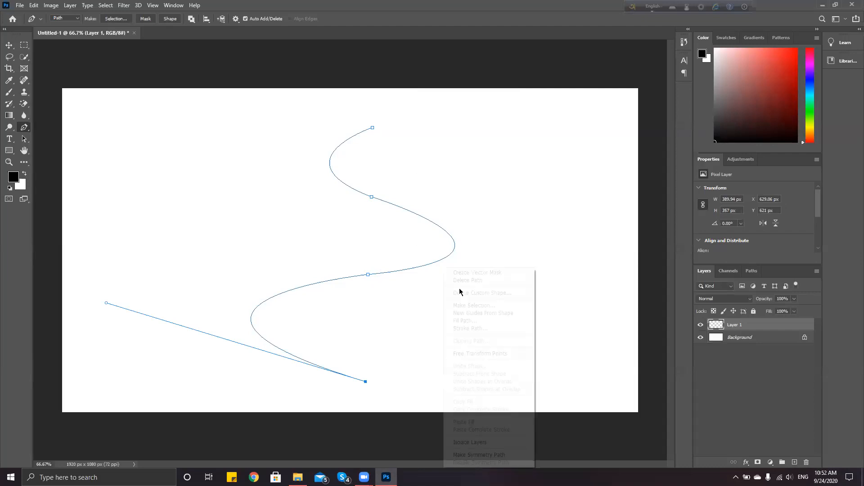
click(473, 328)
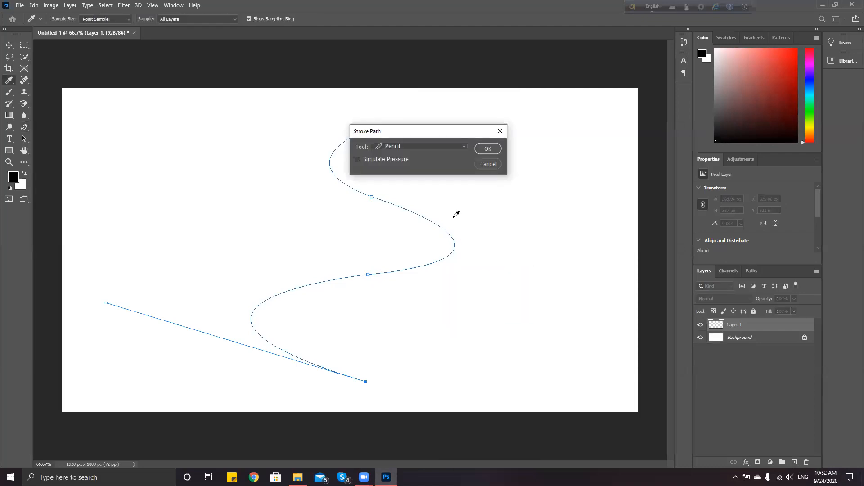
click(450, 147)
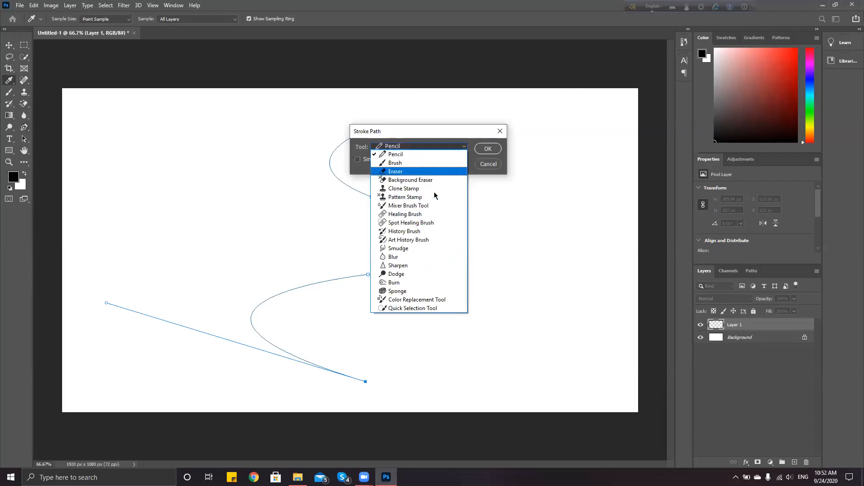
click(431, 163)
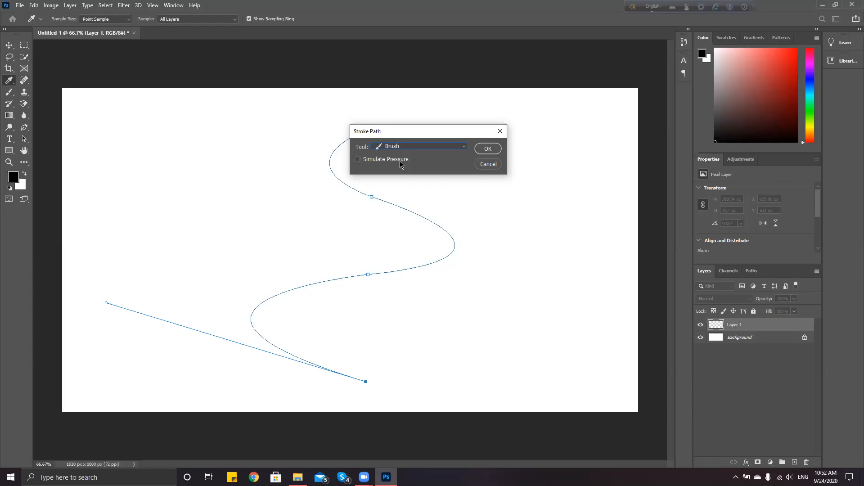
click(491, 153)
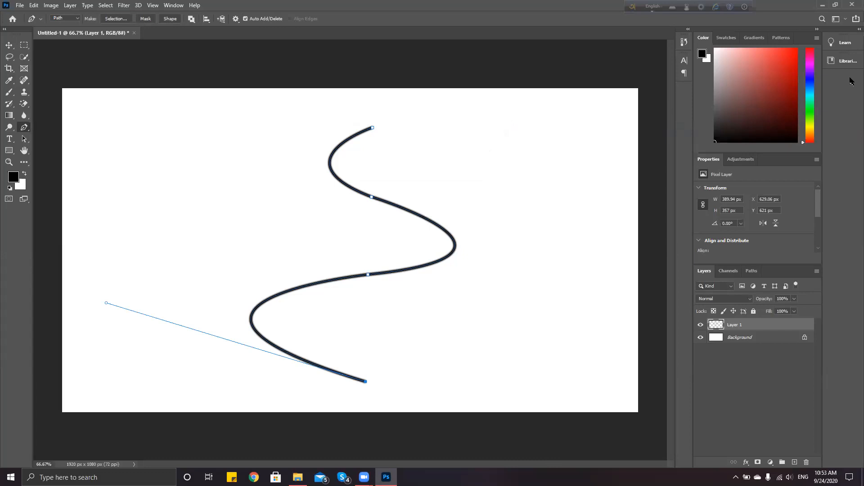
Delete the Work Path of the S-shaped curve and return to the layer list
click(752, 271)
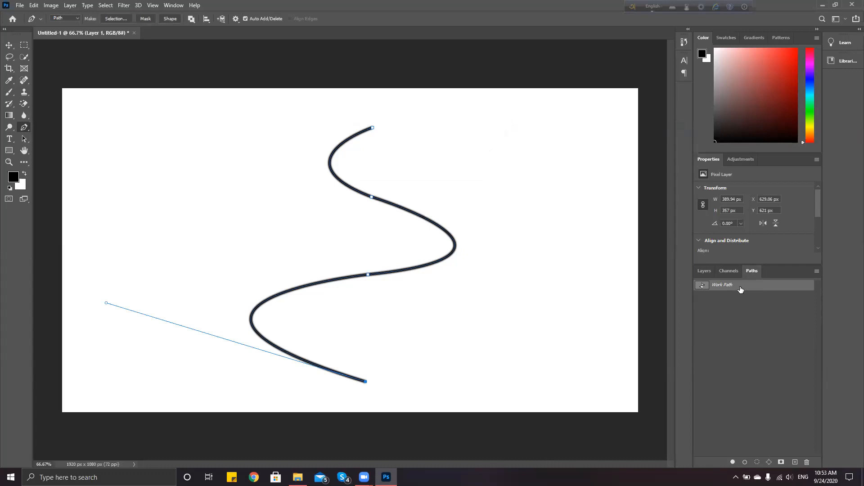
click(741, 291)
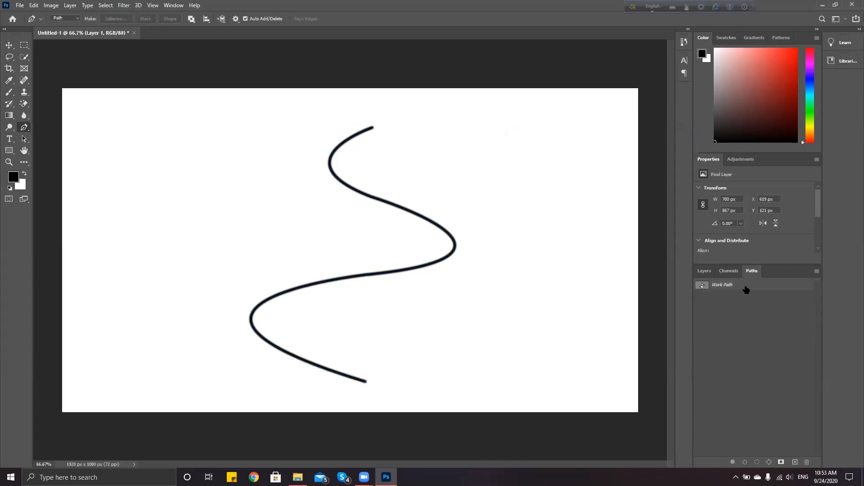
click(745, 281)
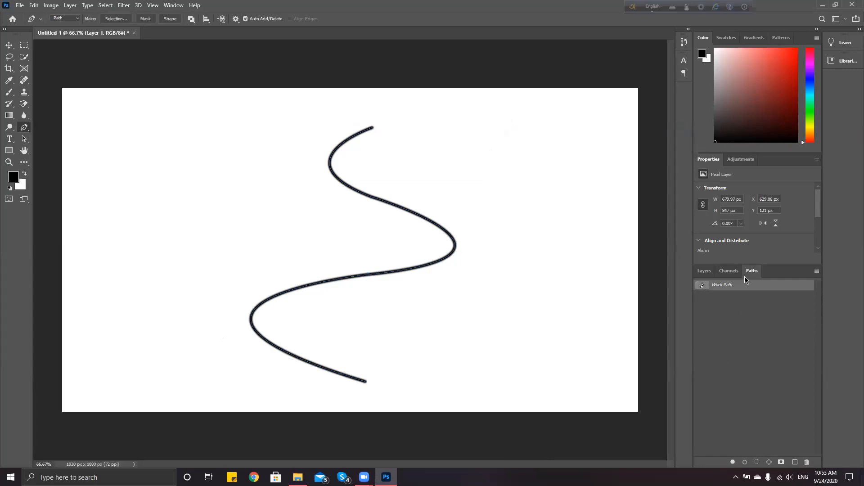
key(Delete)
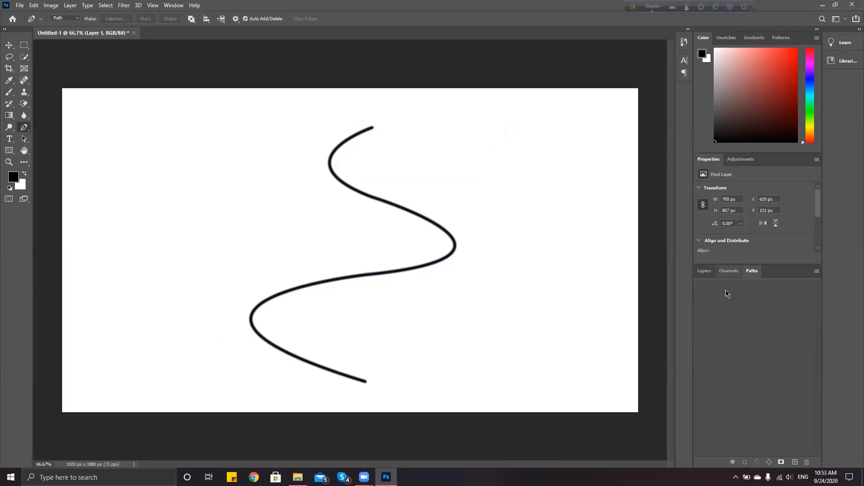
click(704, 271)
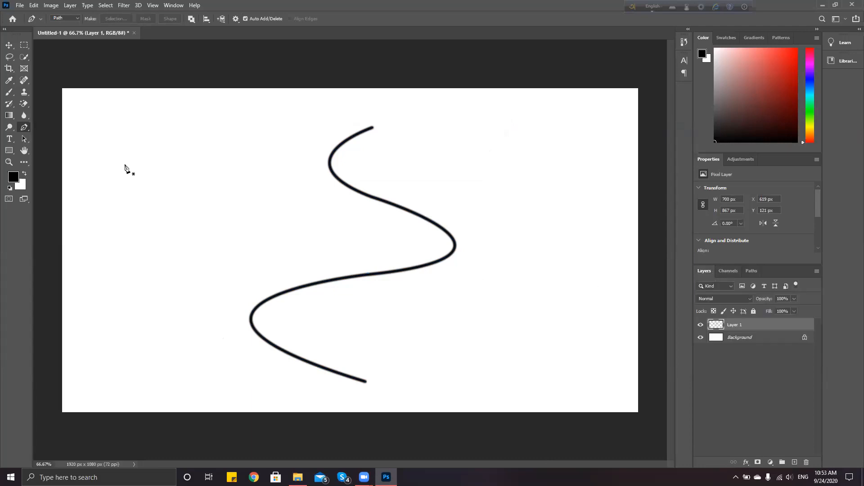
Move the black curve slightly up on the canvas and try a Stroke effect of 40 px on Layer 1
click(9, 45)
drag(359, 276, 357, 272)
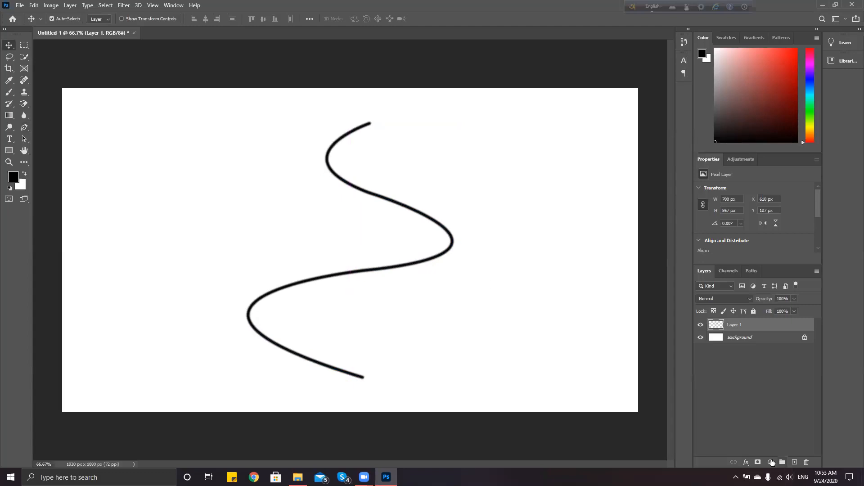
click(746, 462)
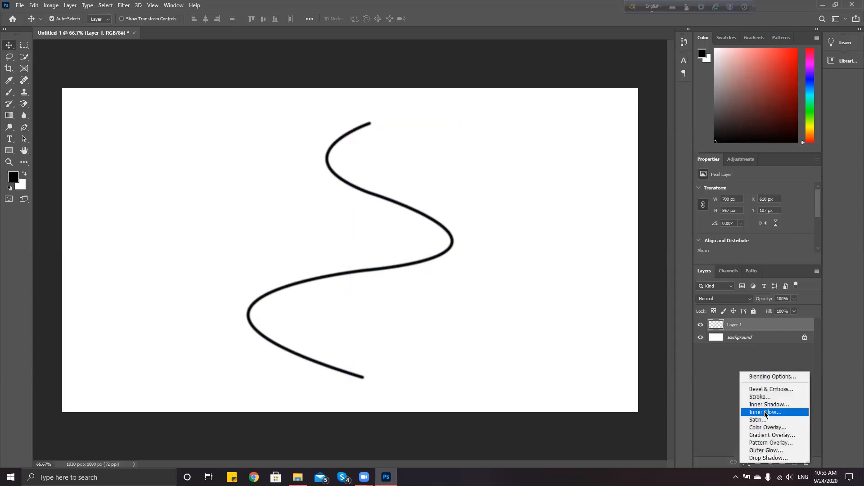
click(775, 398)
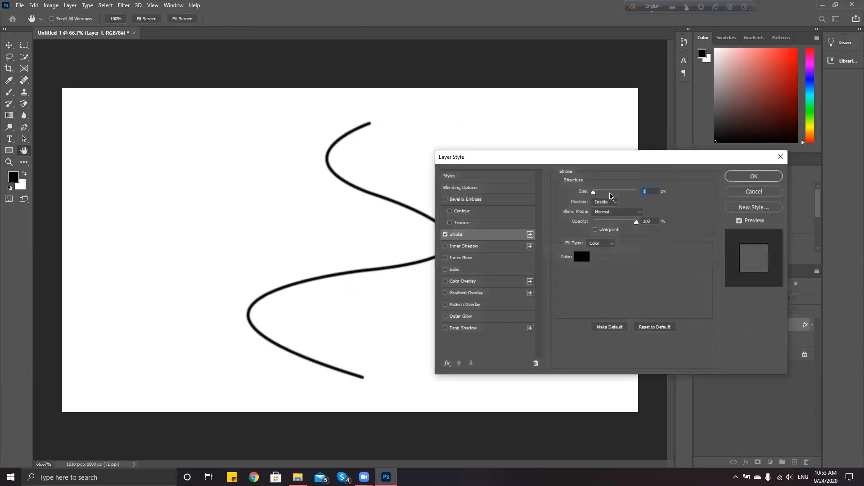
click(610, 192)
mouse_move(604, 194)
mouse_down()
mouse_move(630, 196)
mouse_move(615, 204)
mouse_up()
click(615, 203)
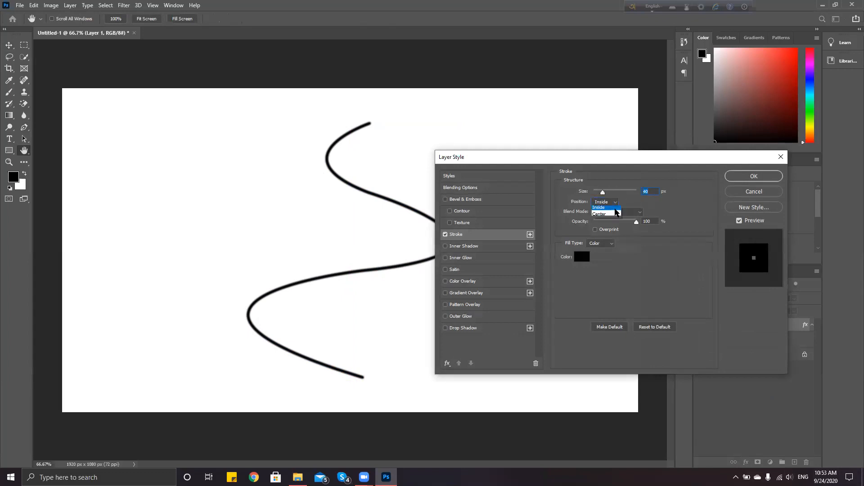
click(608, 202)
drag(629, 198, 593, 191)
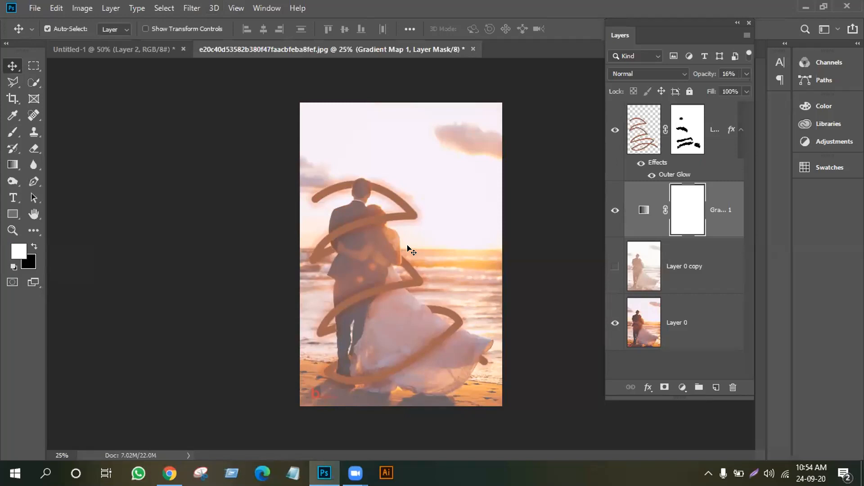
Switch to Untitled-1 and delete Layer 2 and Layer 1, leaving only the Background
click(119, 50)
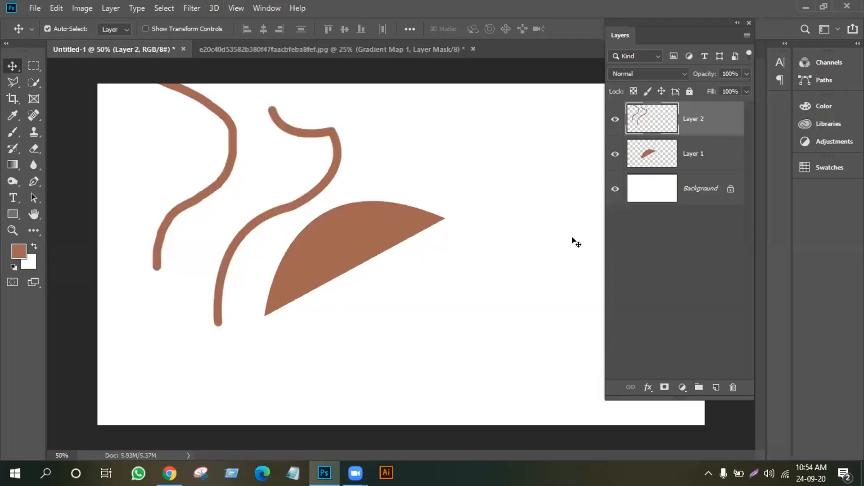
click(733, 386)
click(359, 183)
click(733, 387)
click(378, 184)
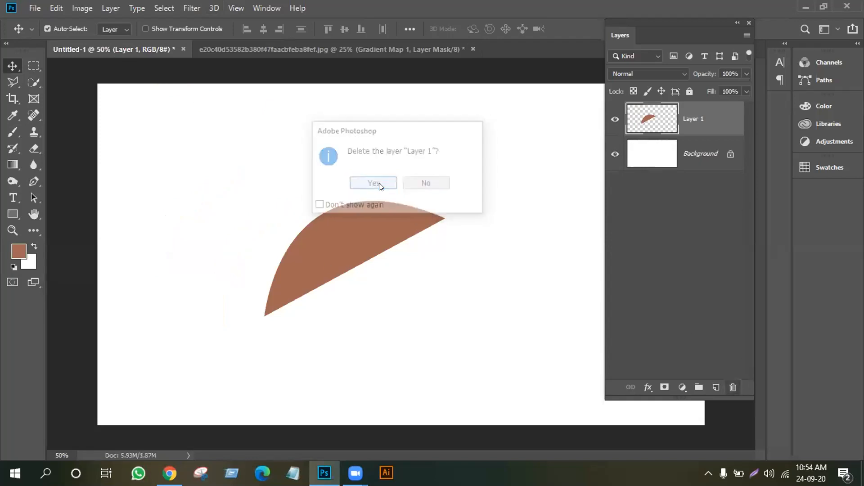
Add a new layer, fill a wide rectangular selection across the canvas with the brown foreground colour, and deselect
click(715, 387)
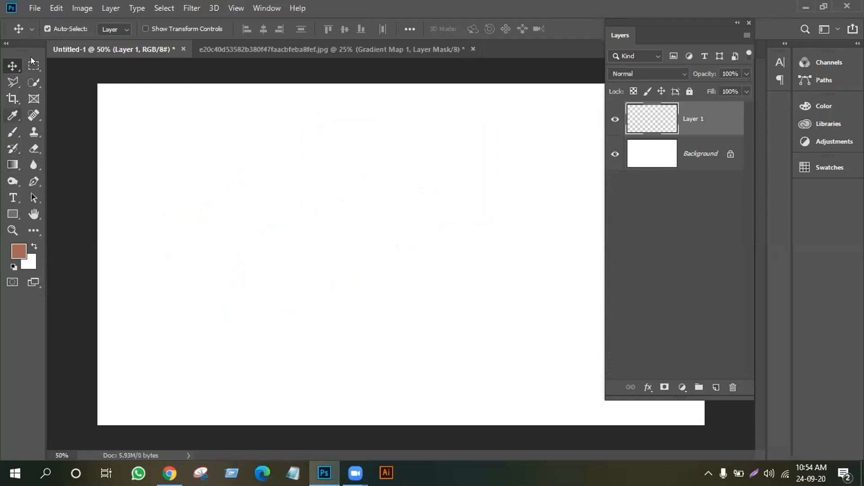
key(m)
drag(171, 168, 593, 297)
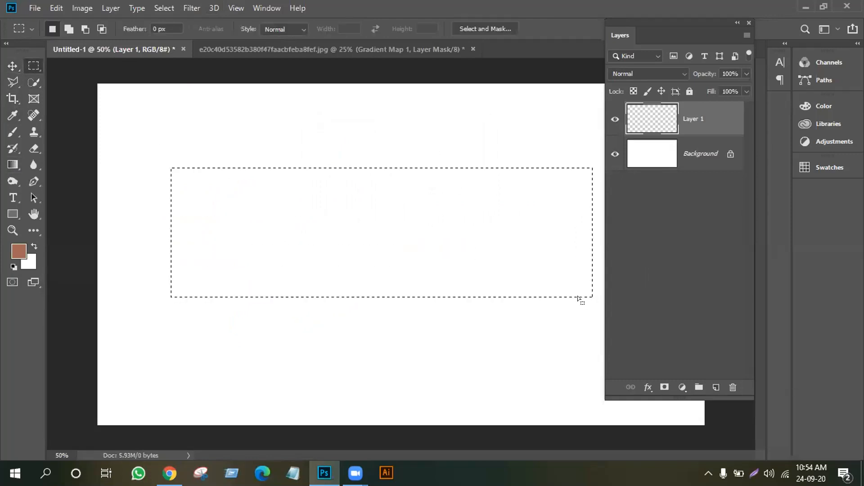
key(alt+BackSpace)
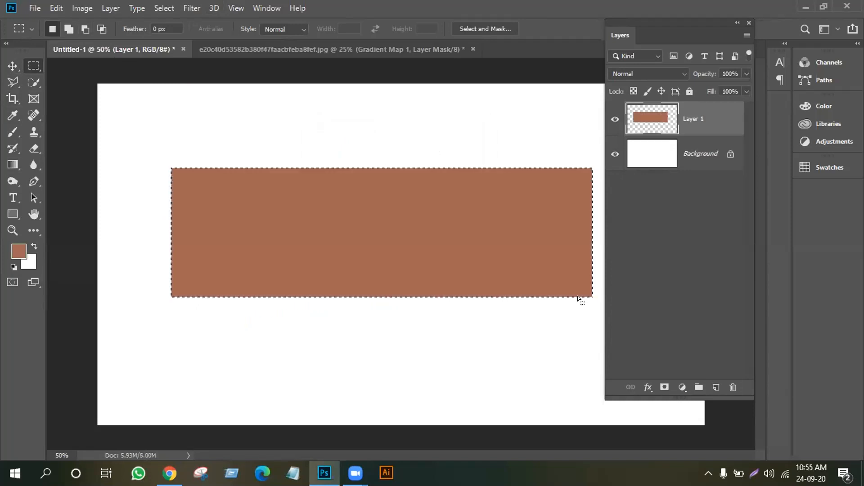
key(ctrl+d)
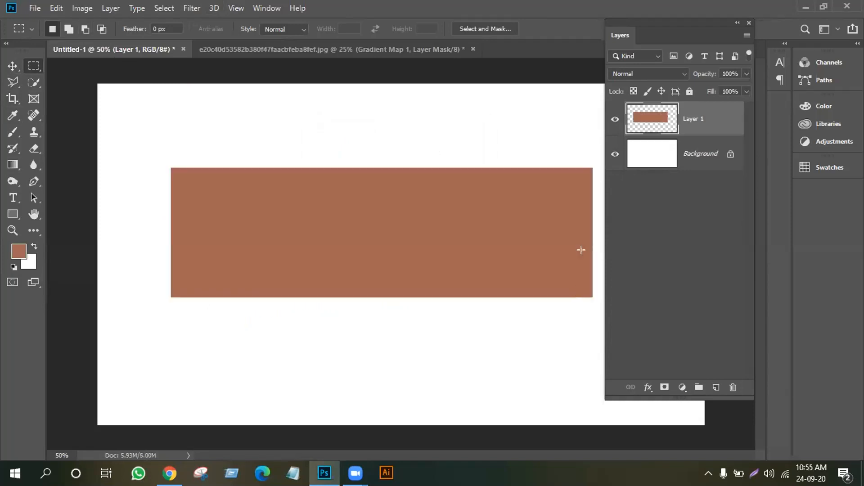
Convert the brown rectangle's layer to a smart object and open its contents for editing
right_click(734, 119)
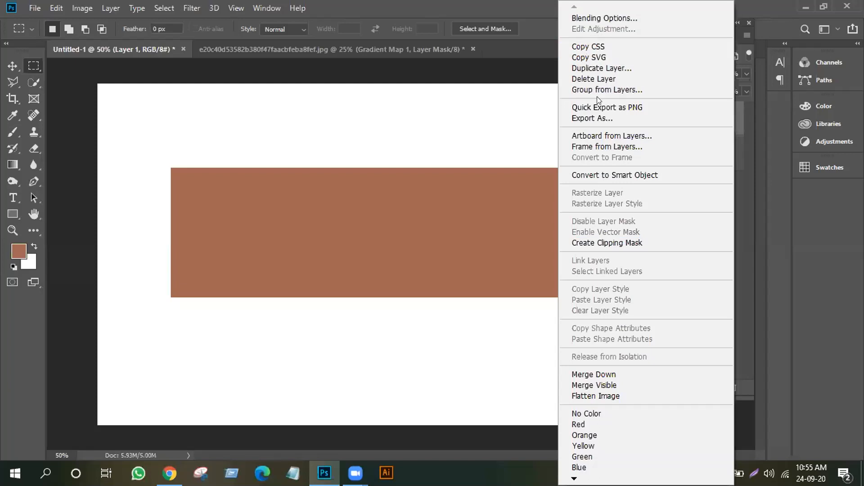
click(600, 174)
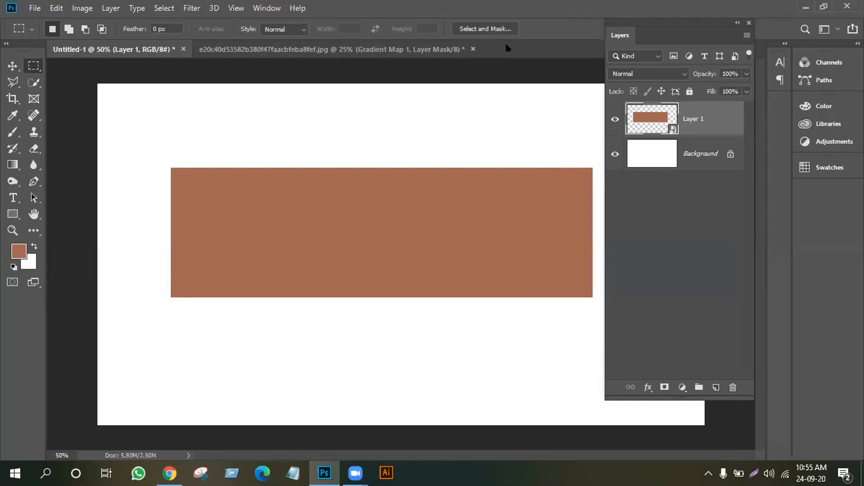
double_click(668, 130)
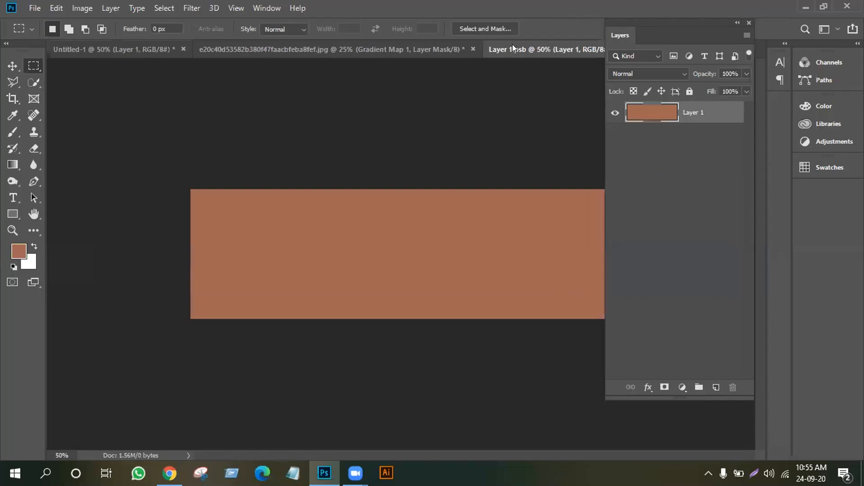
Move the floating layer list clear of the rectangle and add an empty layer above Layer 1
click(12, 65)
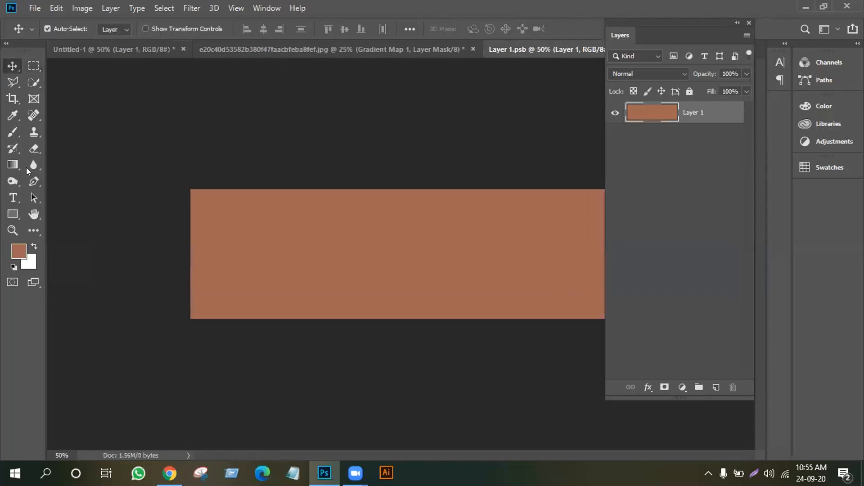
click(34, 214)
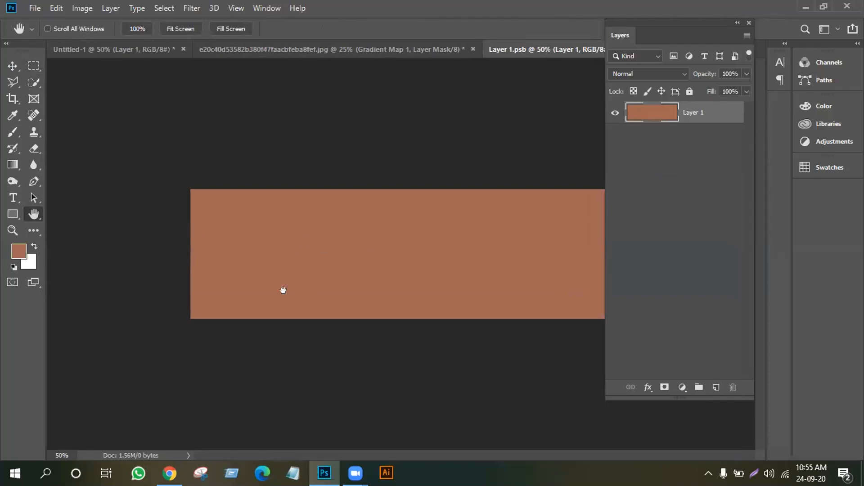
click(12, 66)
drag(649, 33, 731, 54)
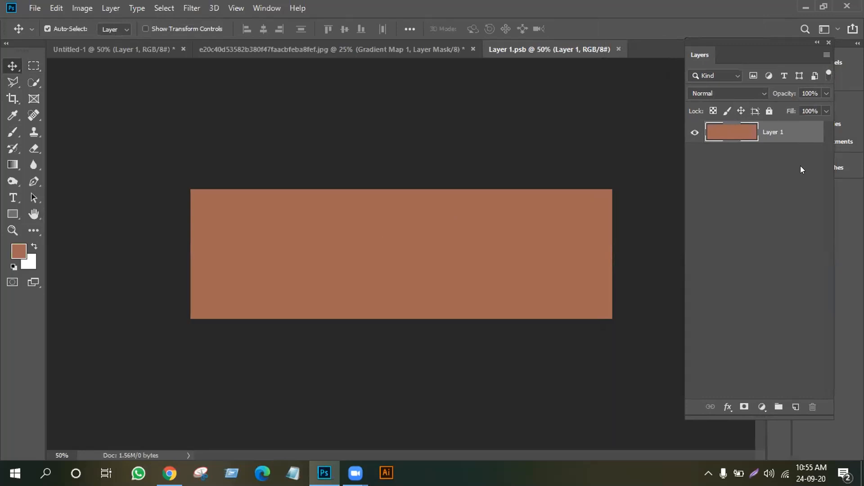
click(795, 407)
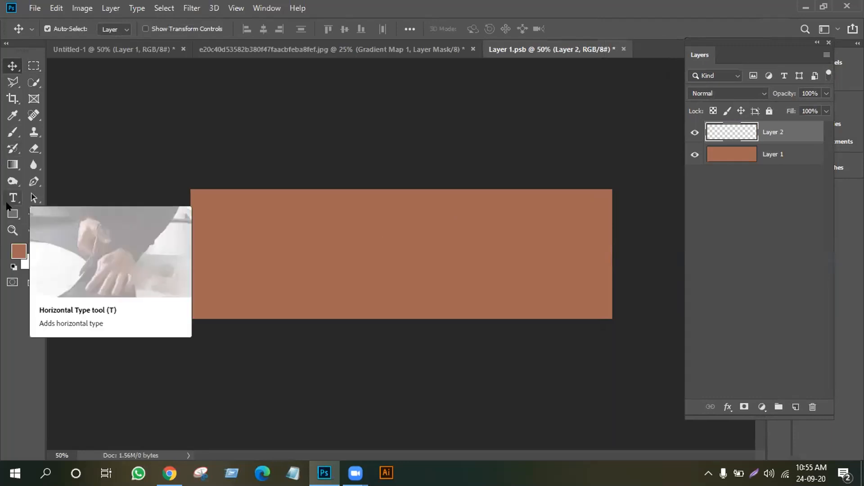
Try a Satin effect with 33% opacity on the empty Layer 2 and delete the effect
right_click(786, 132)
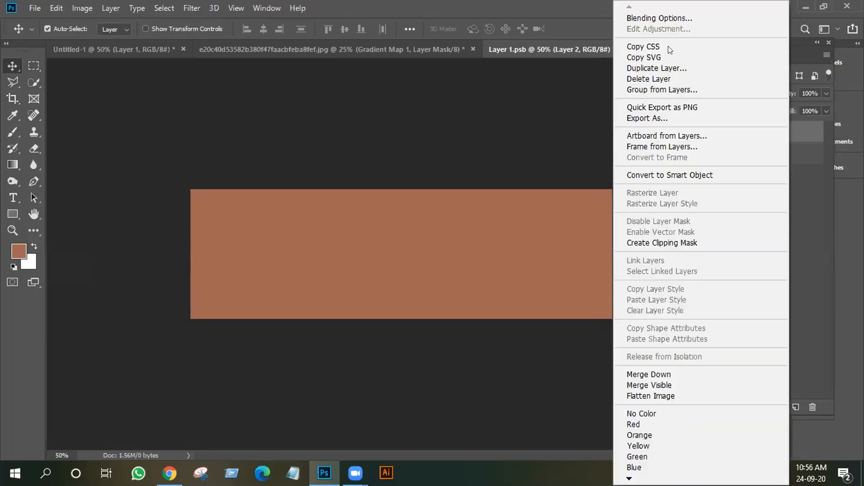
click(648, 14)
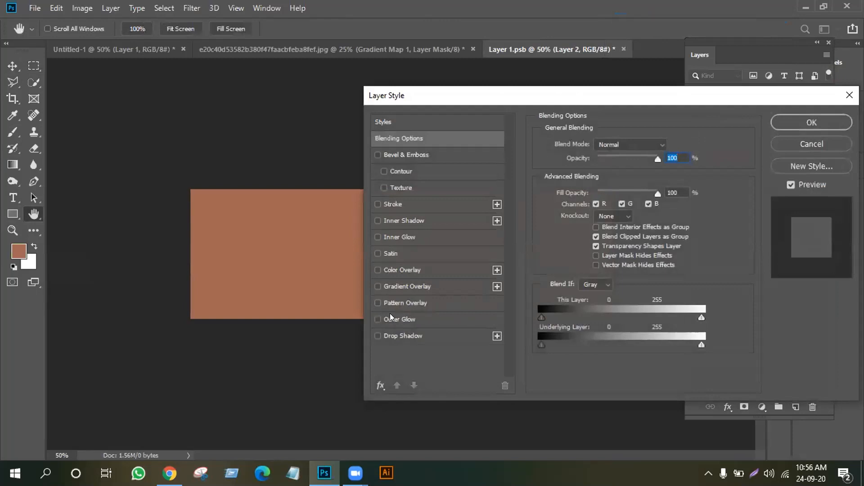
click(398, 248)
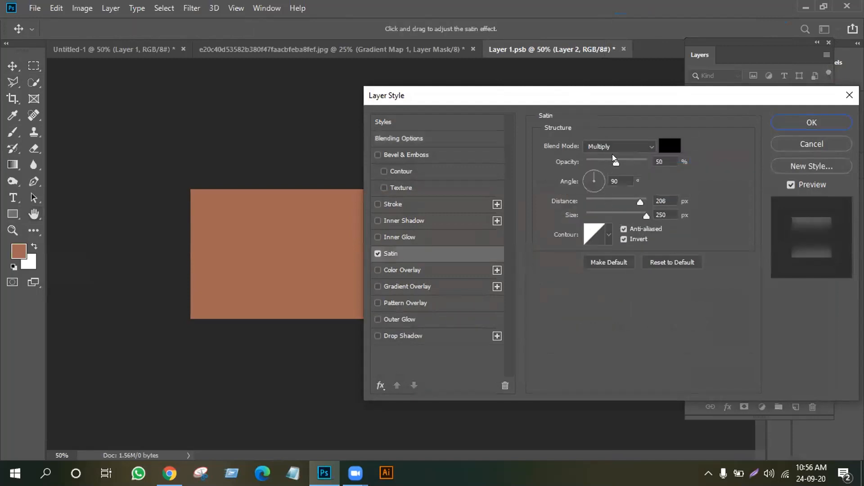
drag(618, 162, 605, 164)
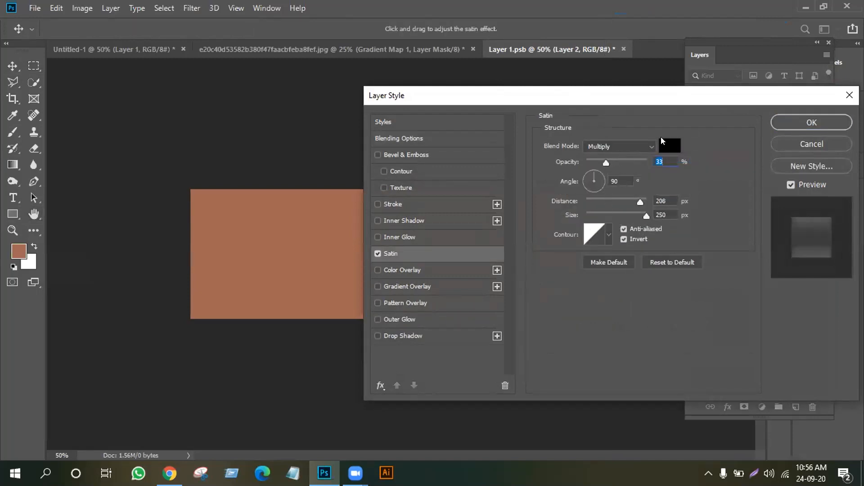
click(806, 119)
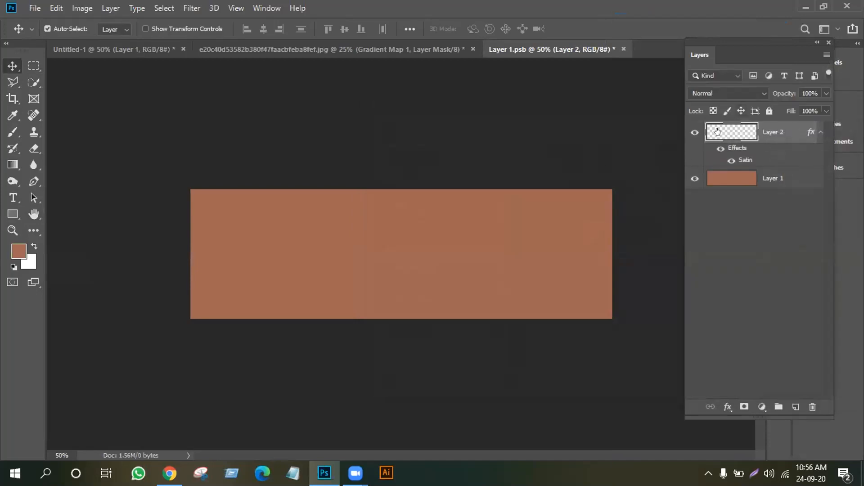
click(722, 149)
drag(734, 149, 814, 407)
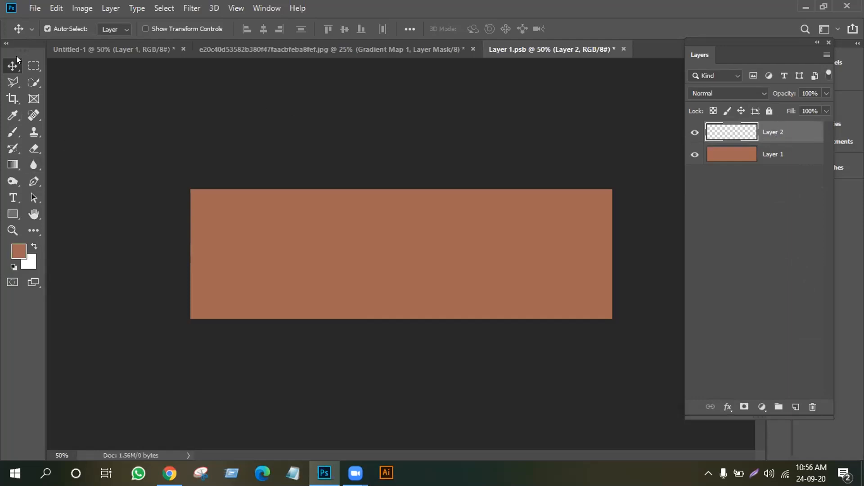
Draw a circular selection near the left end of the brown rectangle with the Elliptical Marquee tool
right_click(32, 65)
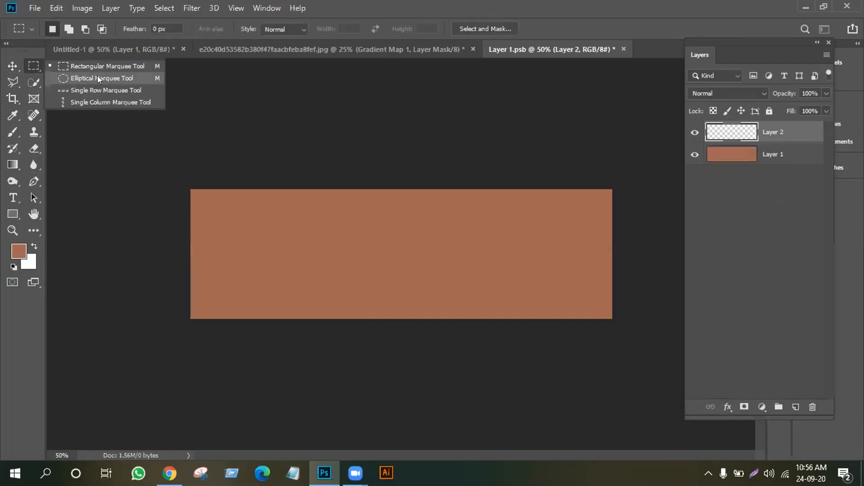
click(83, 78)
drag(252, 238, 318, 280)
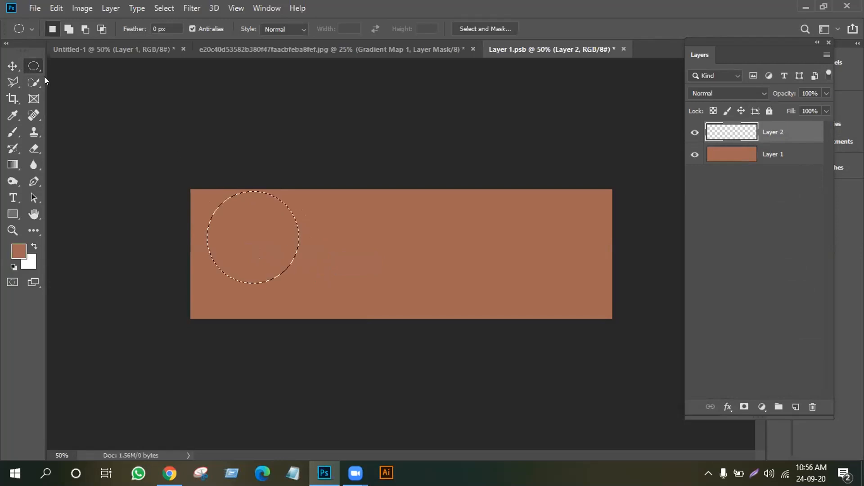
Set the foreground colour to a teal blue, fill the circular selection on Layer 2 with it, and deselect
click(18, 251)
click(645, 201)
drag(645, 201, 643, 165)
click(595, 156)
click(772, 82)
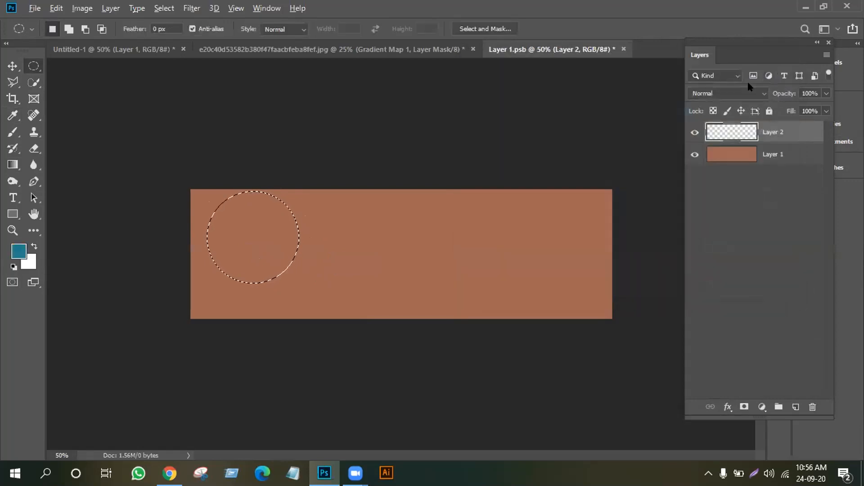
key(alt+BackSpace)
key(ctrl+d)
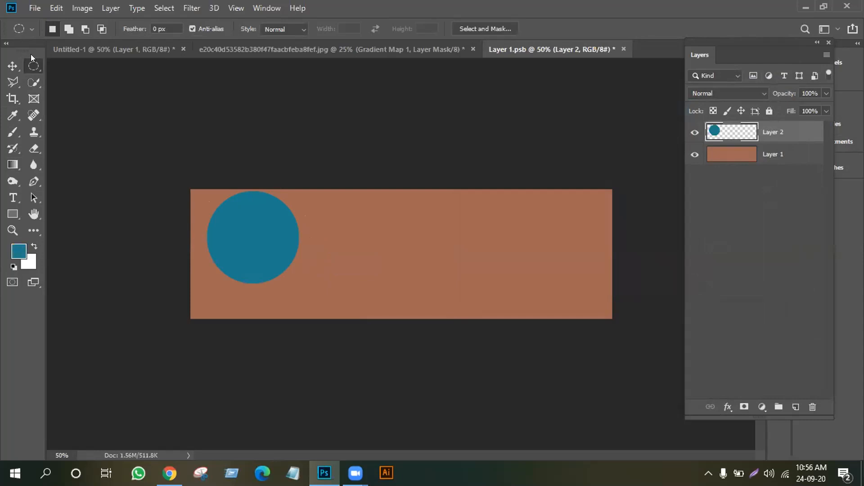
Shift the teal circle slightly down and right, duplicate it twice, and spread the copies in a row across the rectangle
click(12, 66)
drag(266, 226, 285, 251)
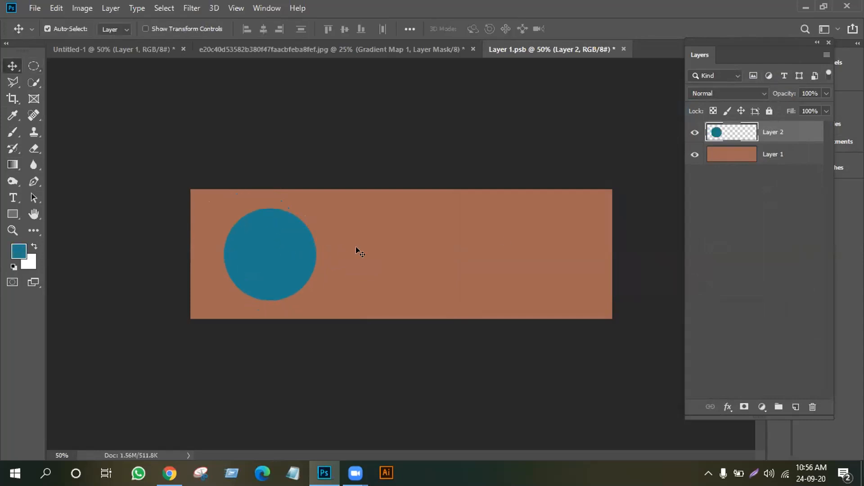
key(ctrl+j)
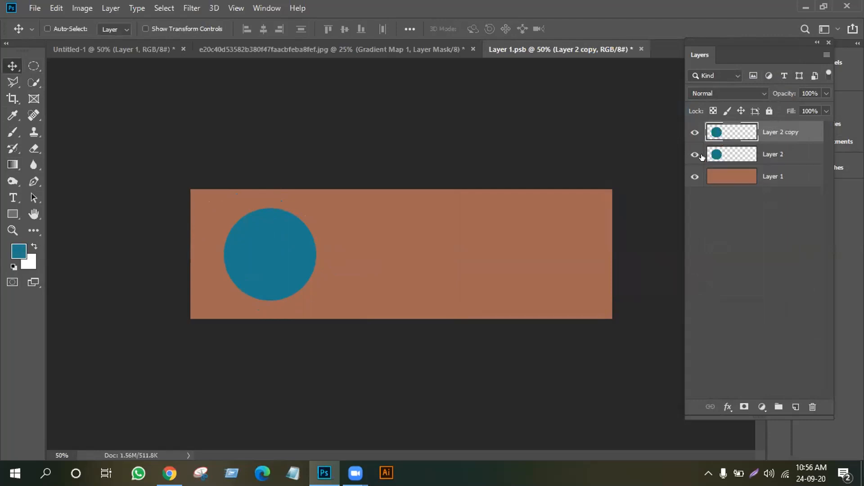
key(ctrl+j)
drag(289, 257, 507, 257)
mouse_move(398, 255)
mouse_down()
mouse_move(407, 260)
mouse_move(395, 262)
mouse_up()
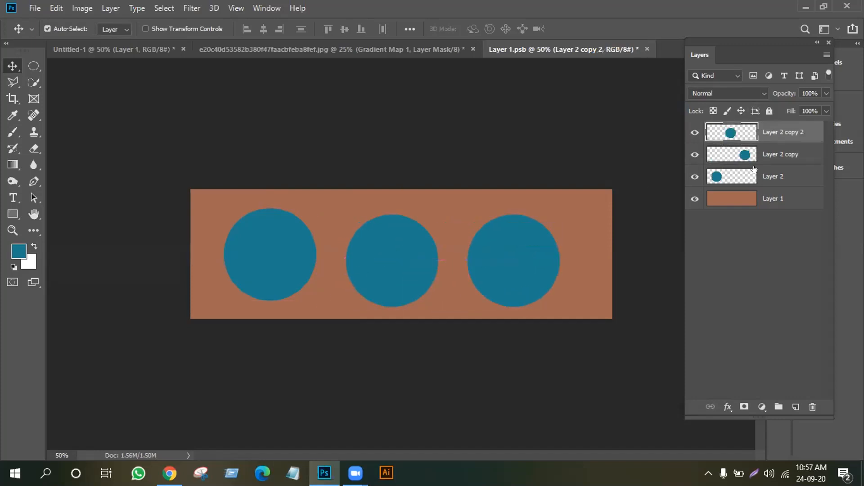
double_click(775, 133)
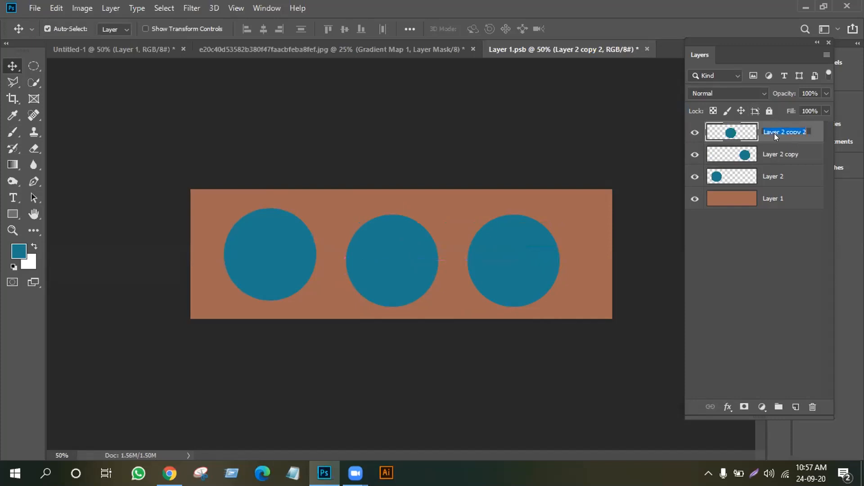
click(791, 273)
double_click(805, 132)
click(798, 286)
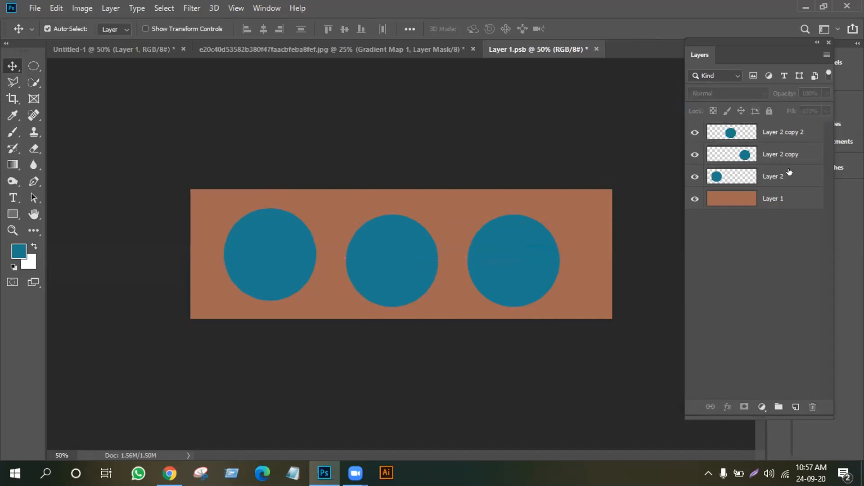
Add Inner Shadow and Inner Glow effects to the middle circle on Layer 2 copy 2
click(770, 135)
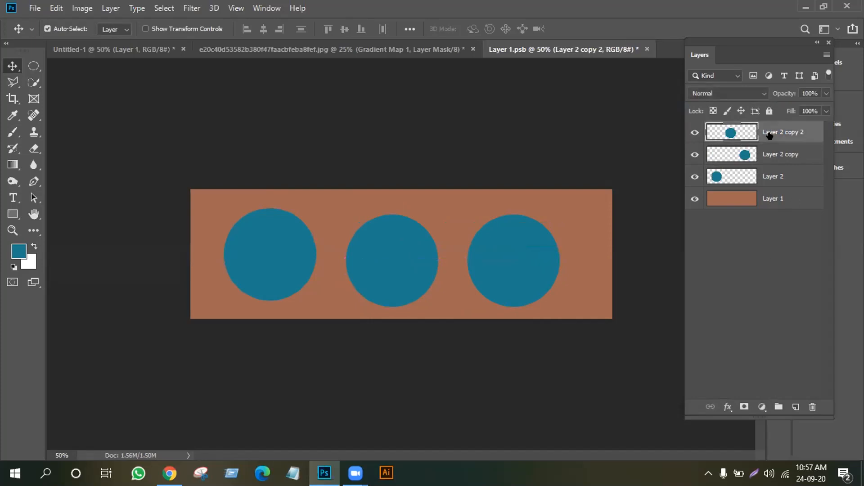
click(724, 403)
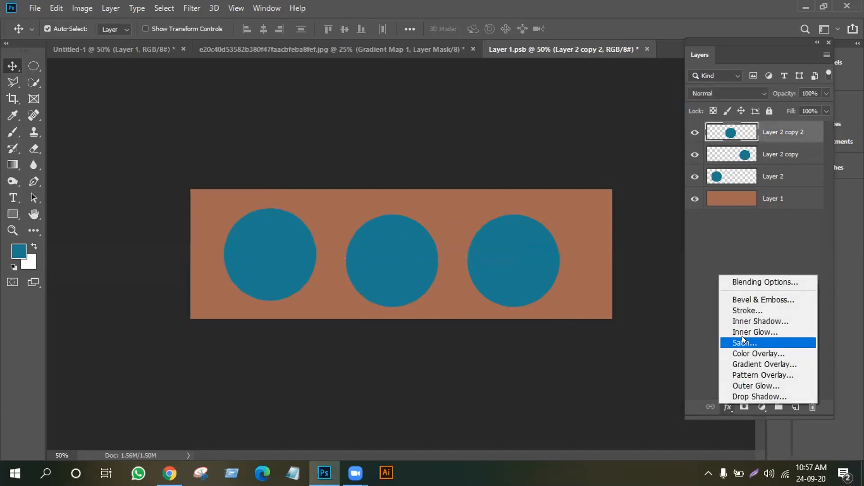
click(762, 321)
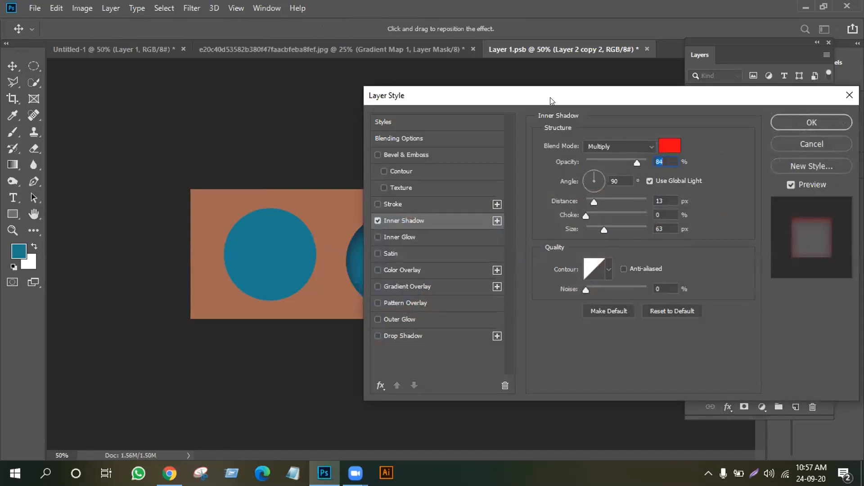
drag(551, 100, 414, 342)
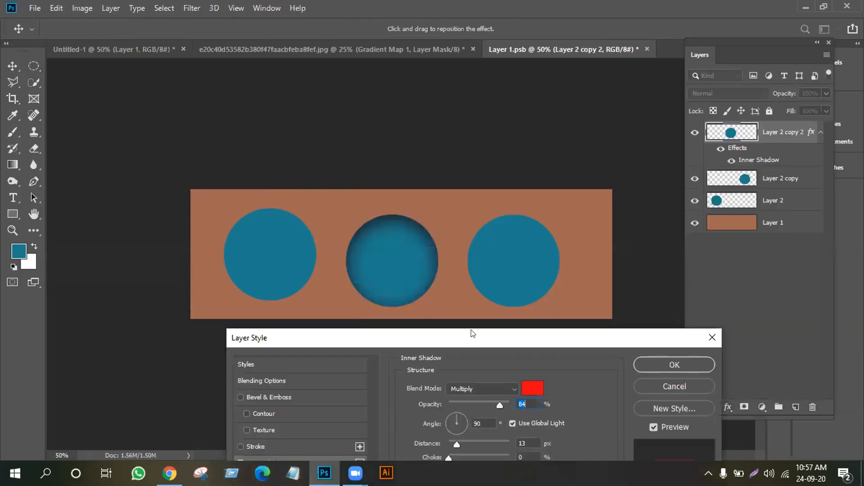
drag(479, 344, 562, 99)
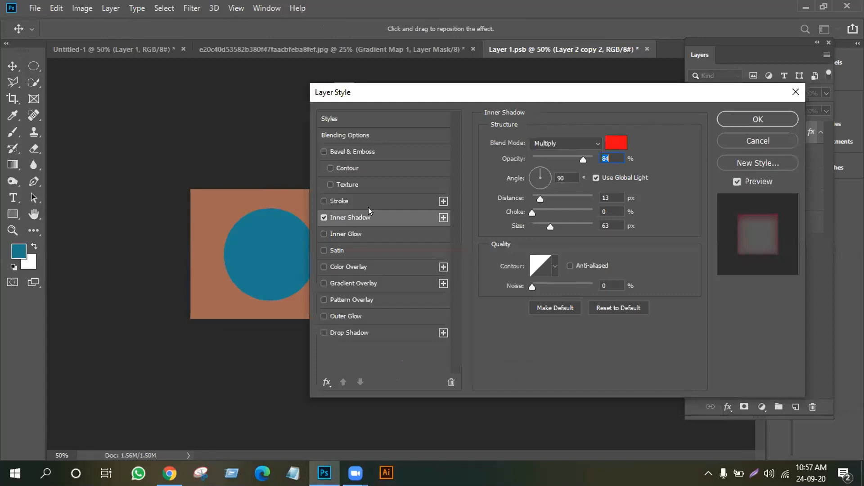
click(336, 233)
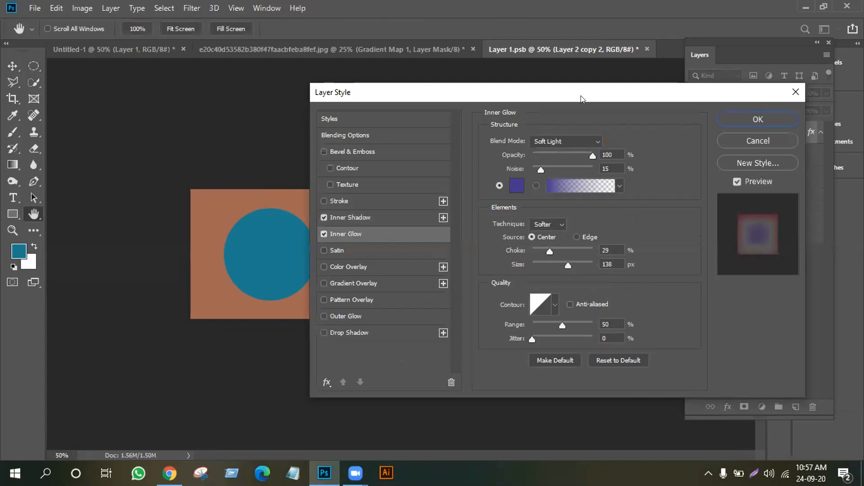
drag(581, 98, 472, 303)
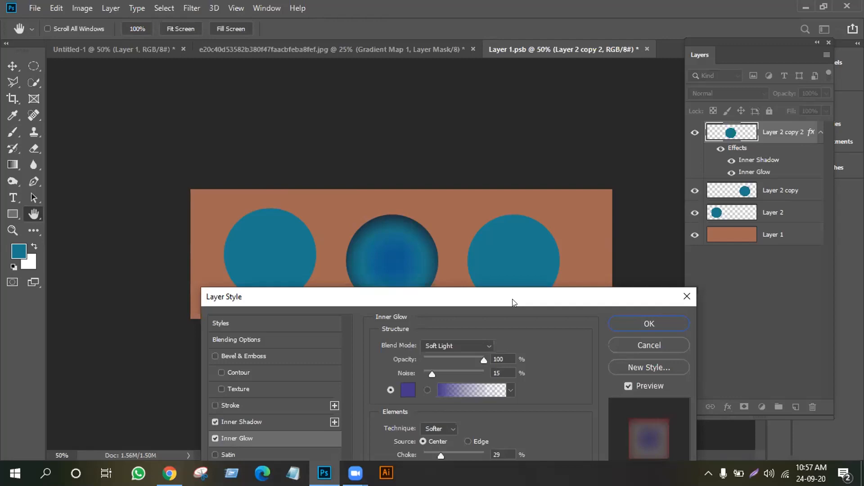
drag(513, 301, 775, 45)
Try the Stroke effect on the middle circle and switch it off again
click(478, 152)
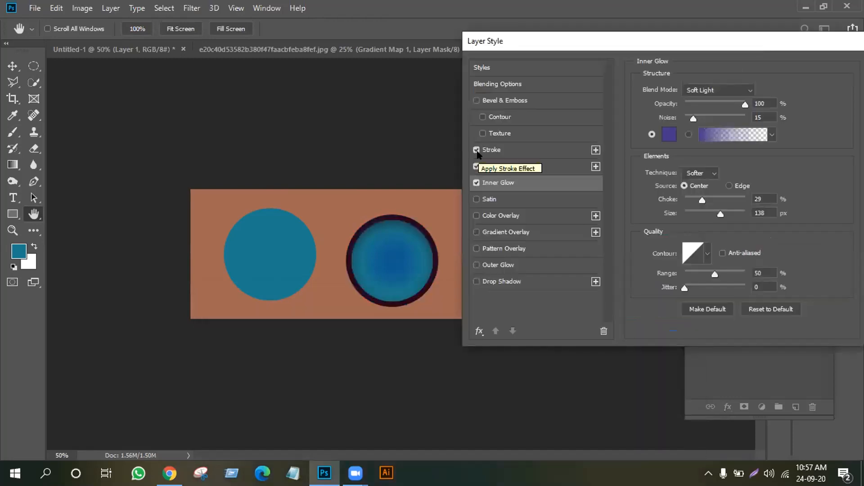
click(473, 148)
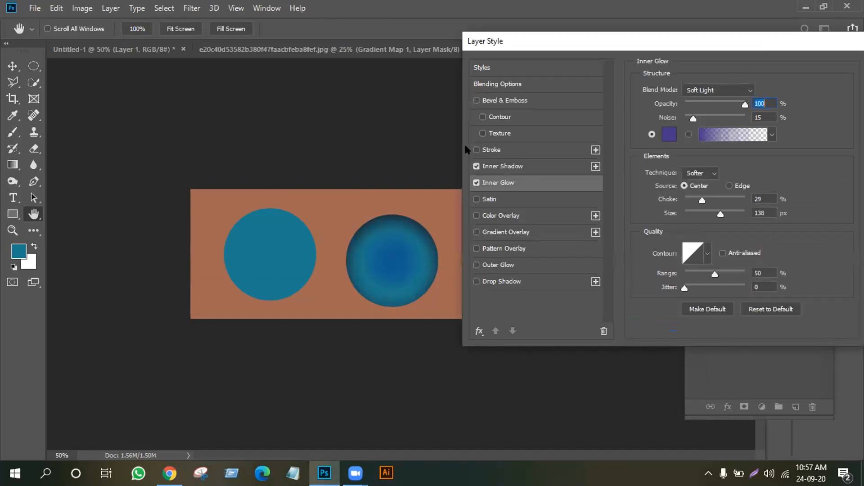
click(486, 145)
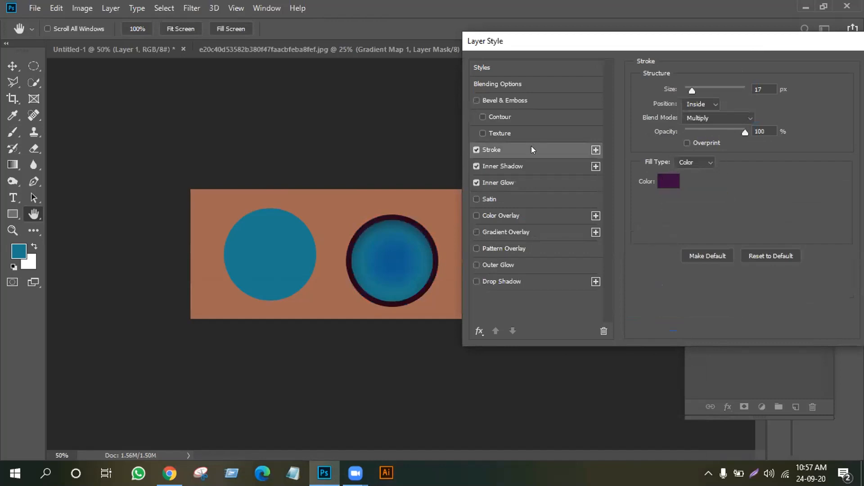
click(476, 150)
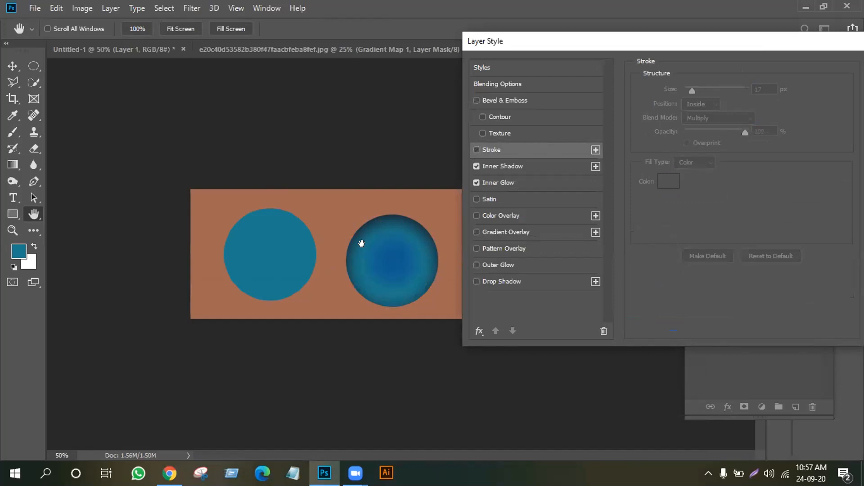
Enable Bevel & Emboss with Contour on the middle circle, trying Texture and Pattern Overlay but leaving both off
click(481, 132)
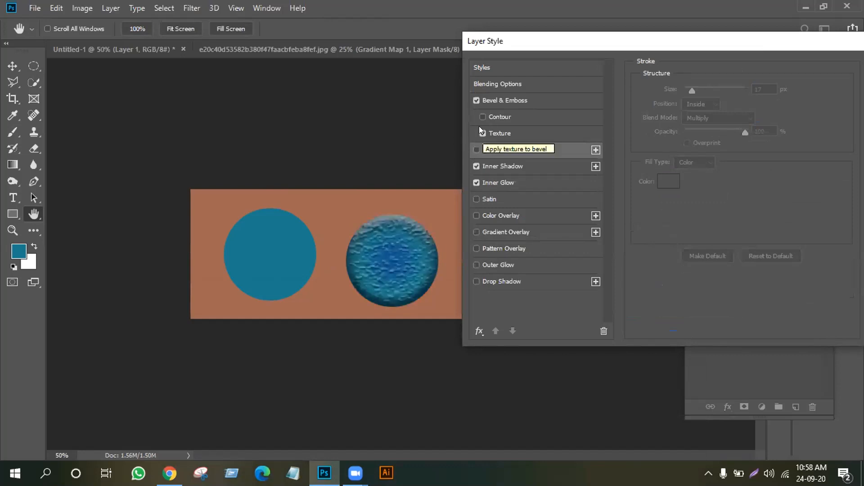
click(479, 116)
click(481, 133)
click(481, 115)
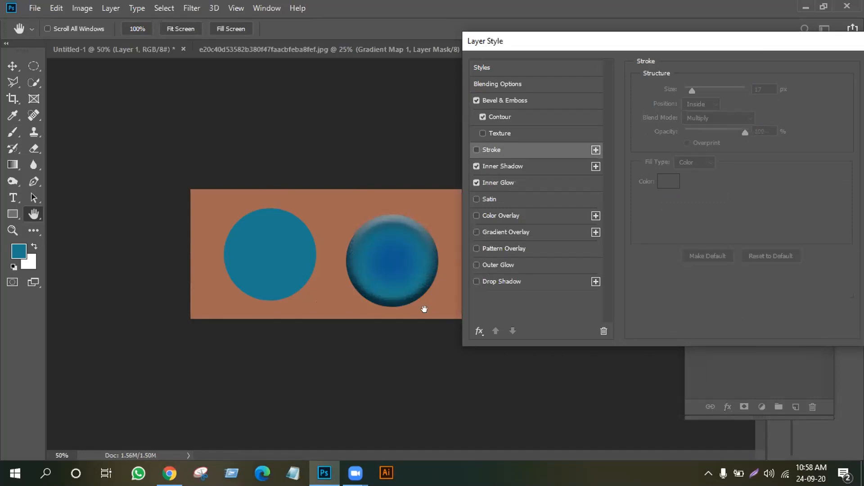
click(475, 248)
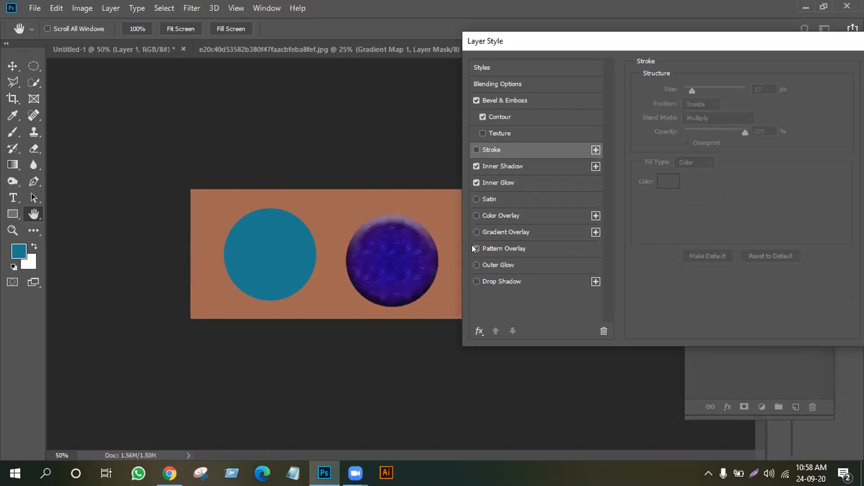
click(472, 246)
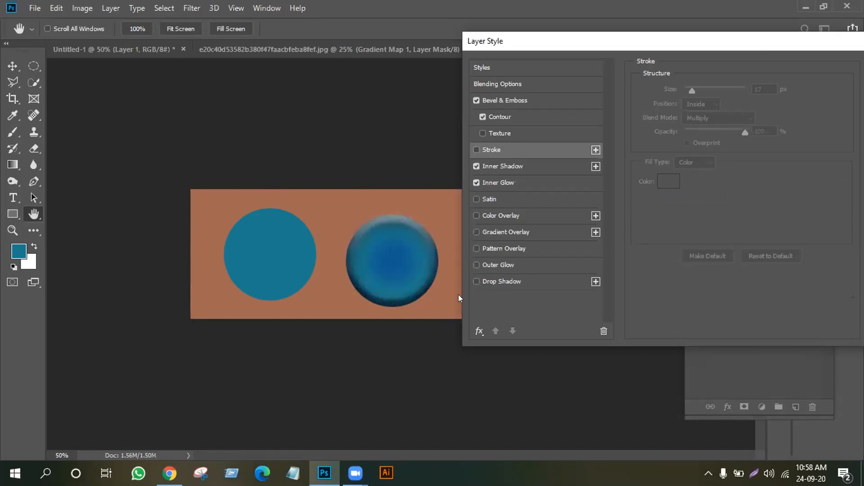
Add Outer Glow and Drop Shadow effects to the middle circle, sampling the shadow colour from its teal surface
click(497, 265)
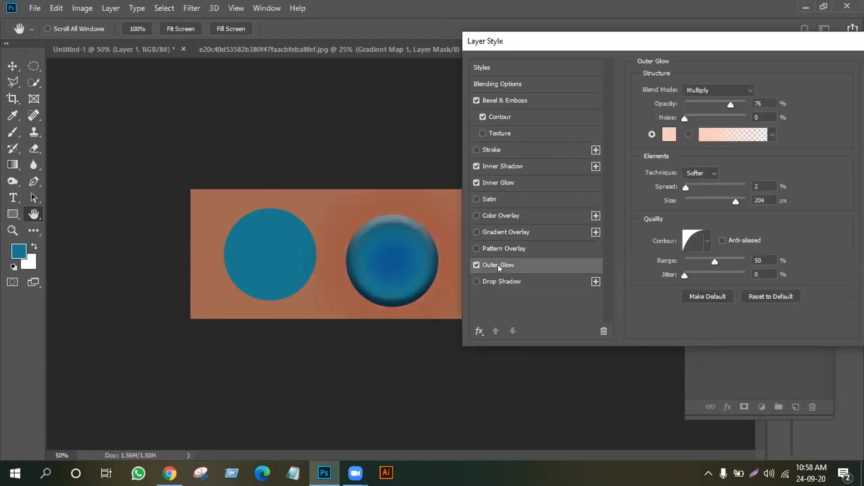
click(495, 282)
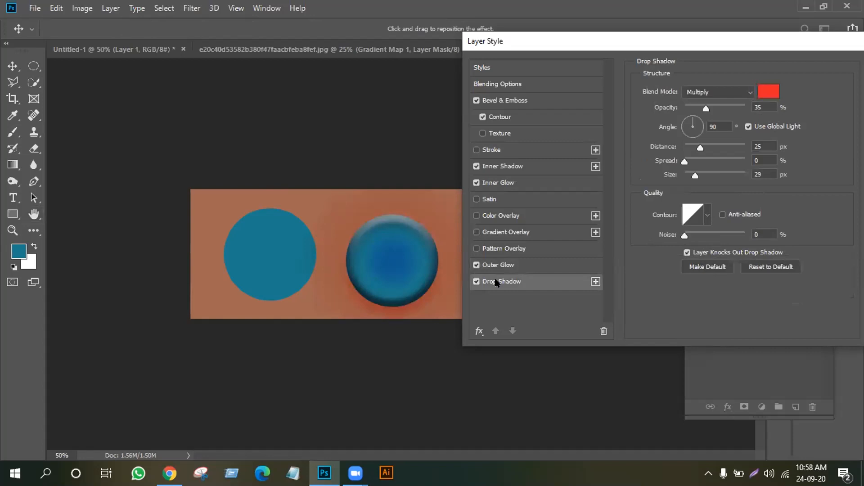
click(765, 93)
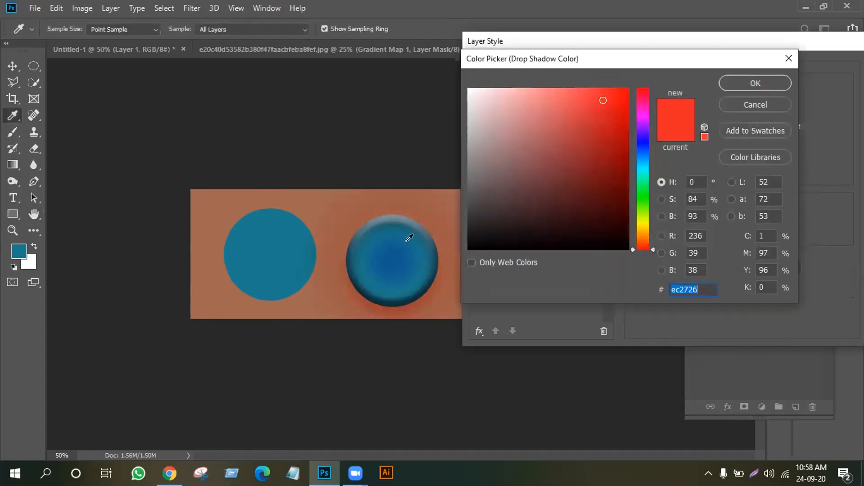
click(407, 240)
click(755, 85)
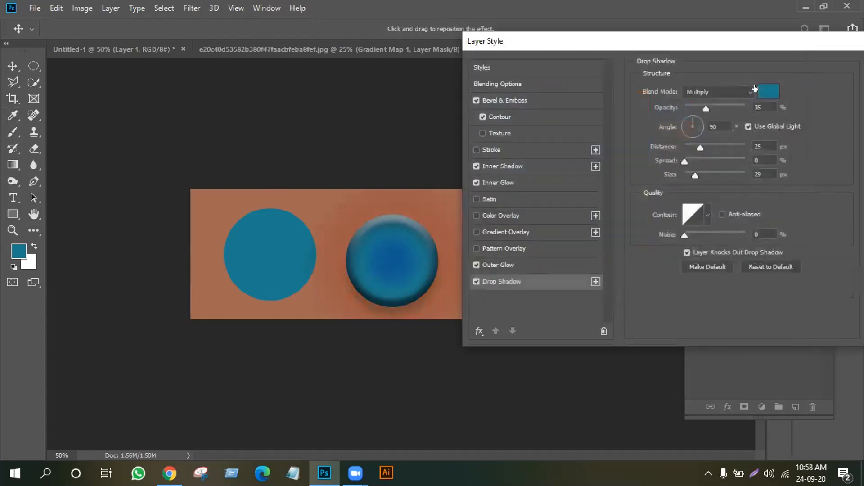
Set the drop shadow to 53% opacity, 170° angle, 46 px distance and 21 px size, and apply the layer style
drag(693, 175, 692, 175)
mouse_move(699, 146)
mouse_down()
mouse_move(723, 144)
mouse_move(711, 144)
mouse_up()
drag(691, 116, 679, 126)
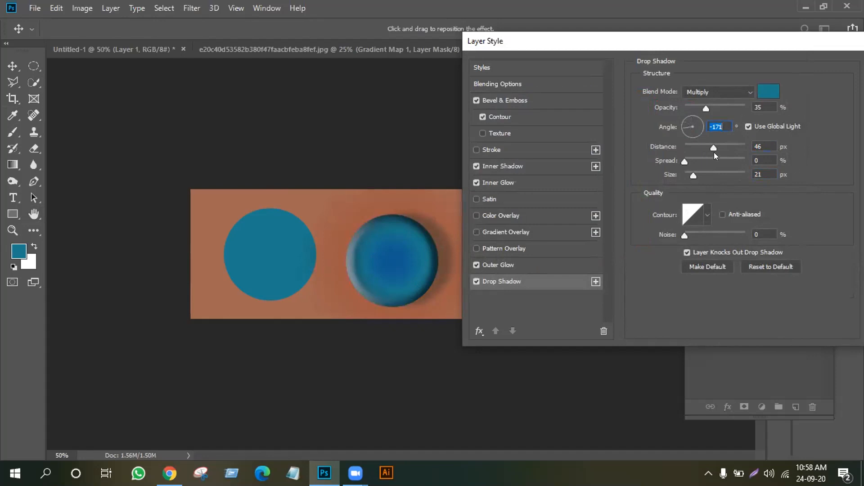
drag(681, 126, 716, 106)
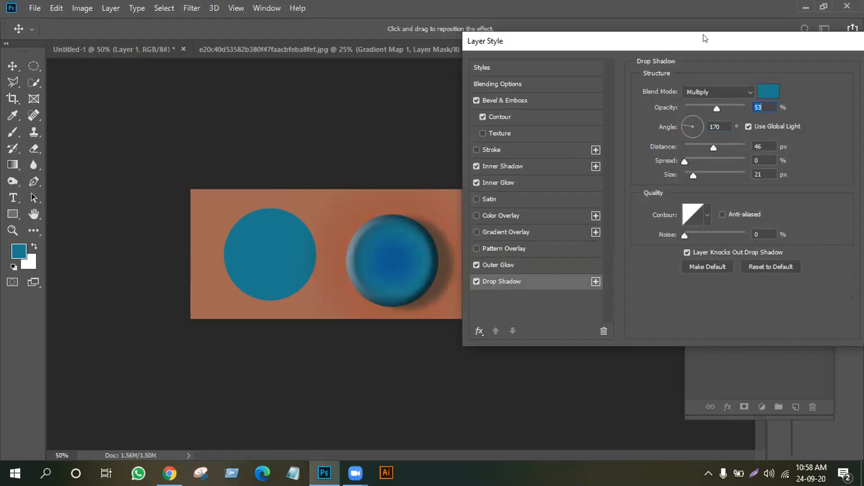
drag(703, 35, 534, 48)
click(728, 77)
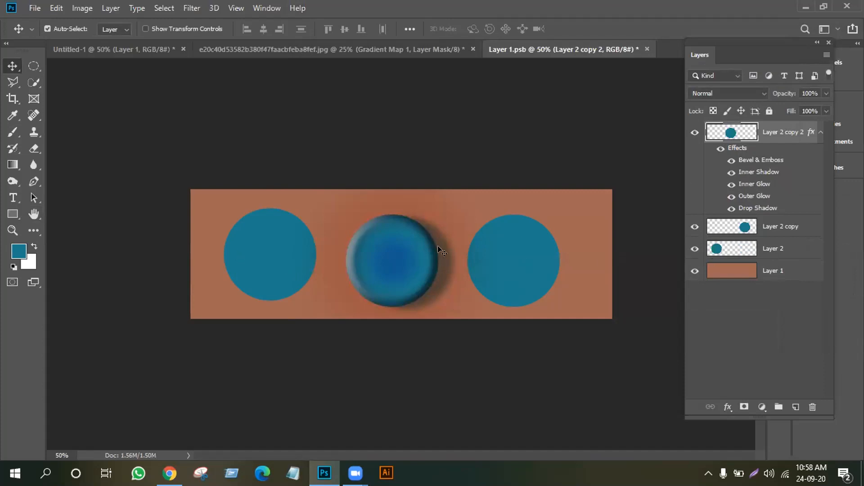
Copy the layer style from Layer 2 copy 2 and paste it onto Layer 2 copy and Layer 2
right_click(784, 131)
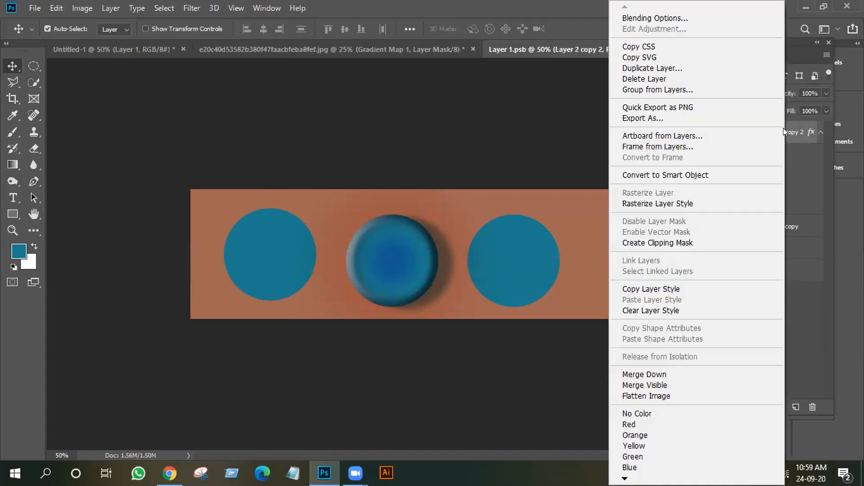
click(641, 288)
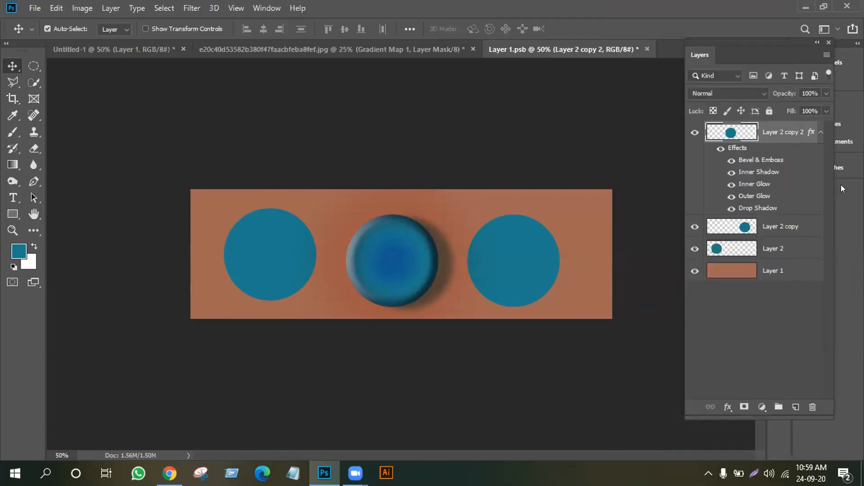
click(786, 227)
right_click(786, 228)
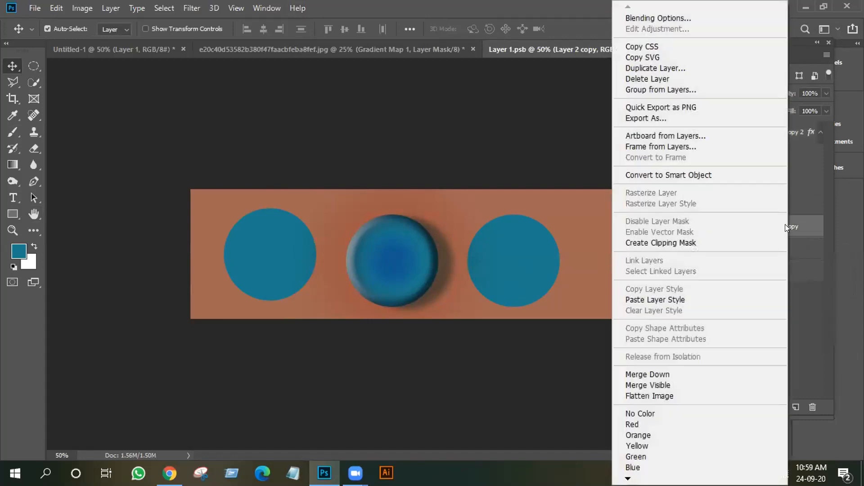
click(661, 299)
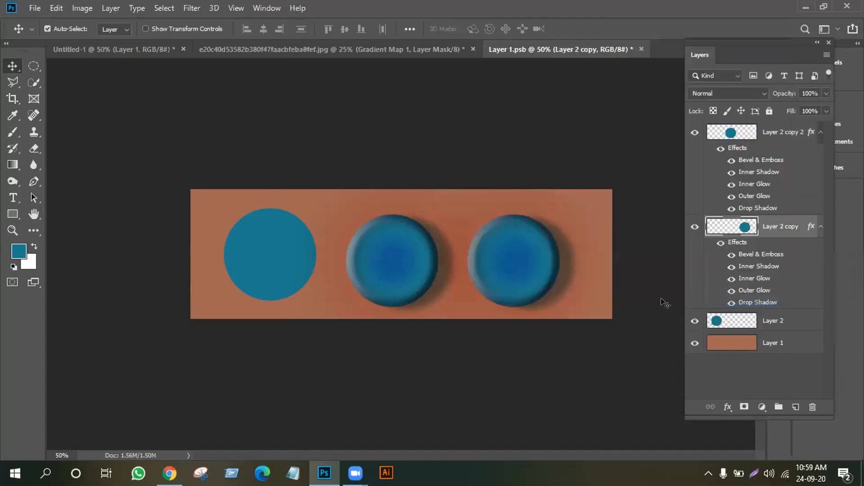
click(780, 318)
right_click(780, 318)
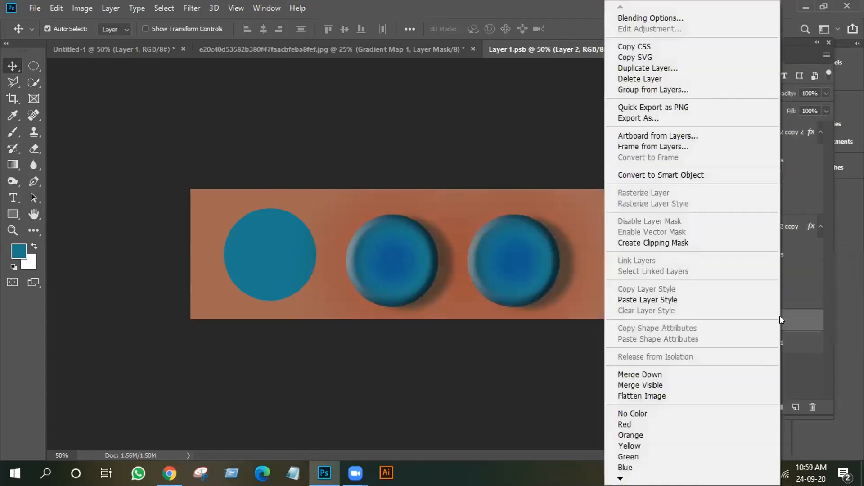
click(671, 300)
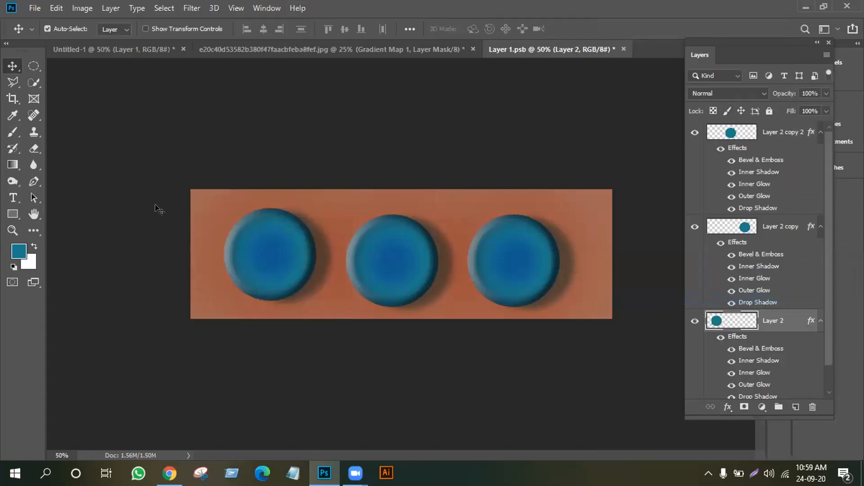
Save the edited smart object contents in Layer 1.psb and return to the Untitled-1 document
click(495, 219)
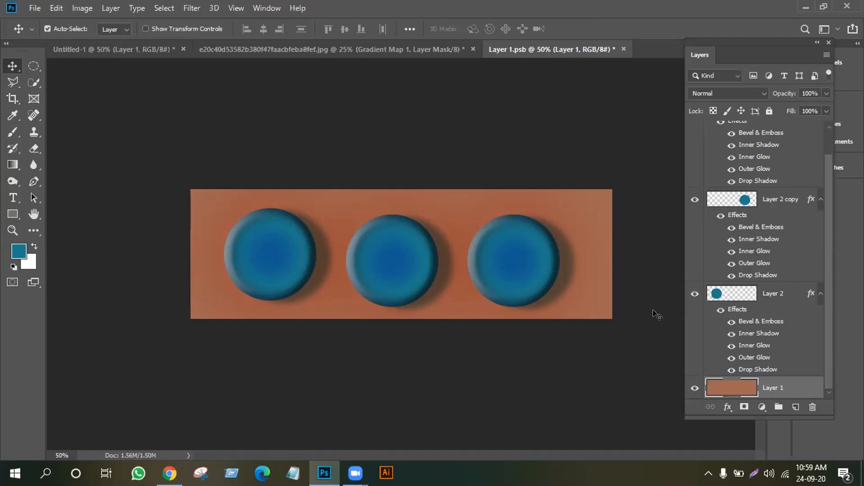
key(ctrl+s)
click(113, 52)
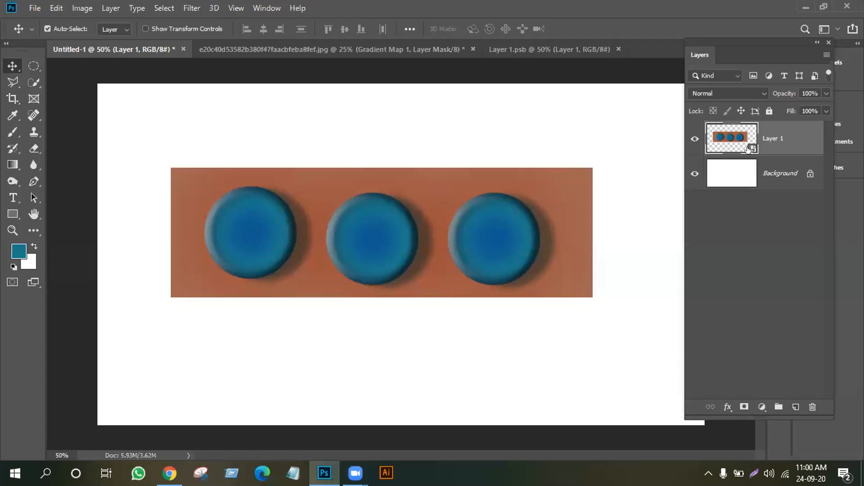
Reopen the contents of the Layer 1 smart object and convert Layer 2 copy into a smart object
double_click(749, 149)
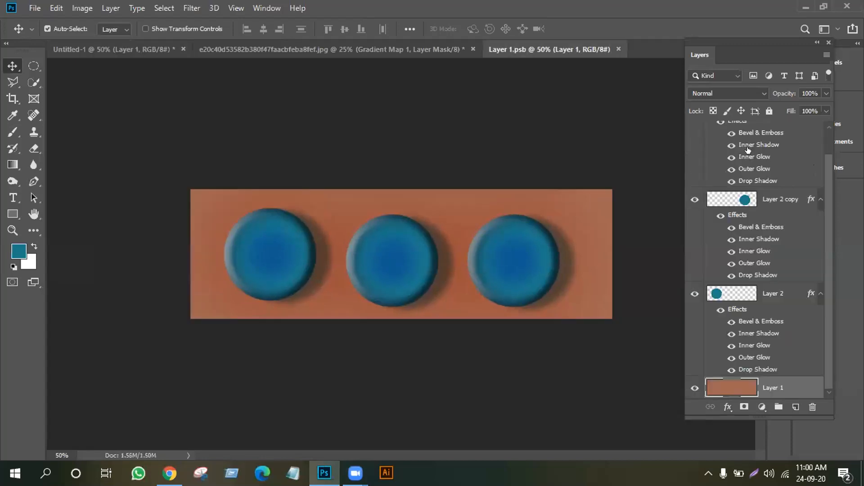
right_click(787, 197)
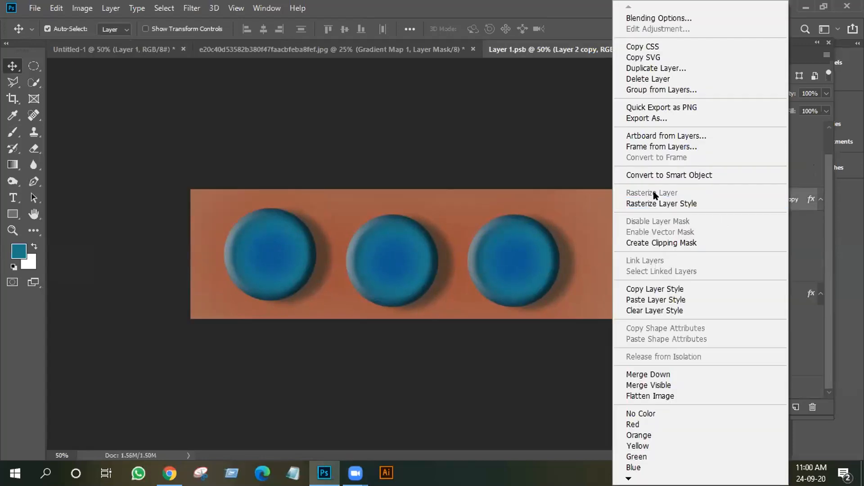
click(661, 174)
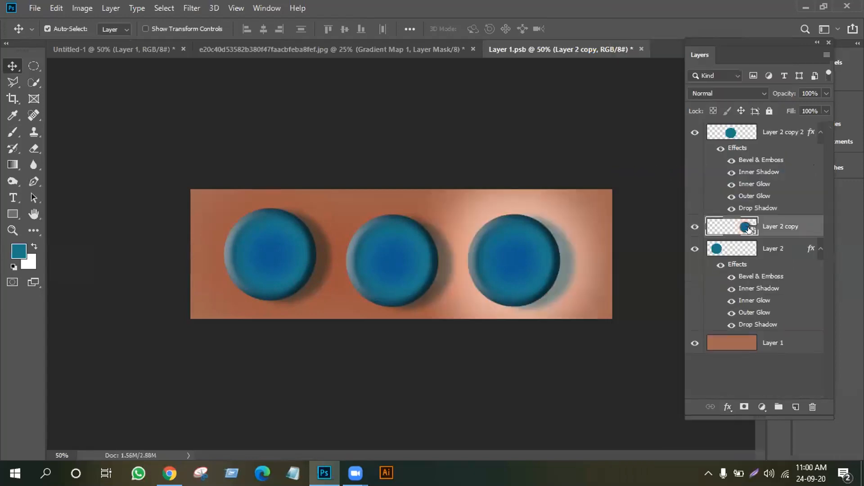
Open the contents of the nested Layer 2 copy smart object, and switch back to the Untitled-1 document
double_click(748, 230)
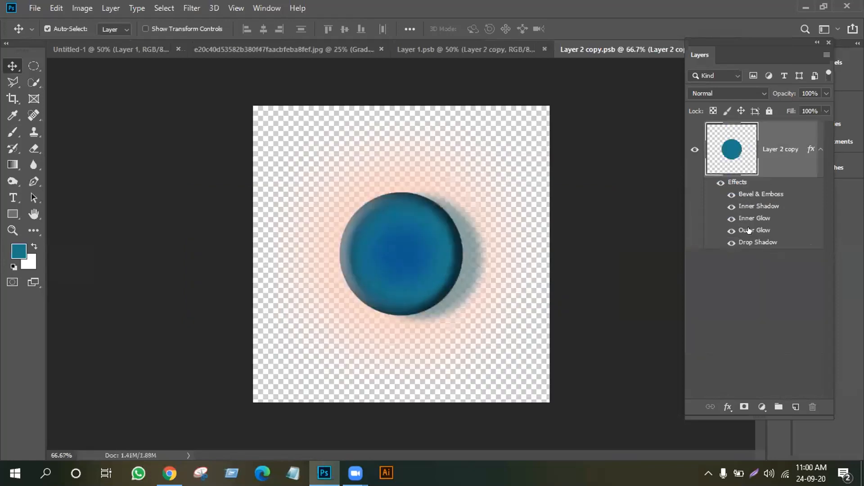
click(113, 50)
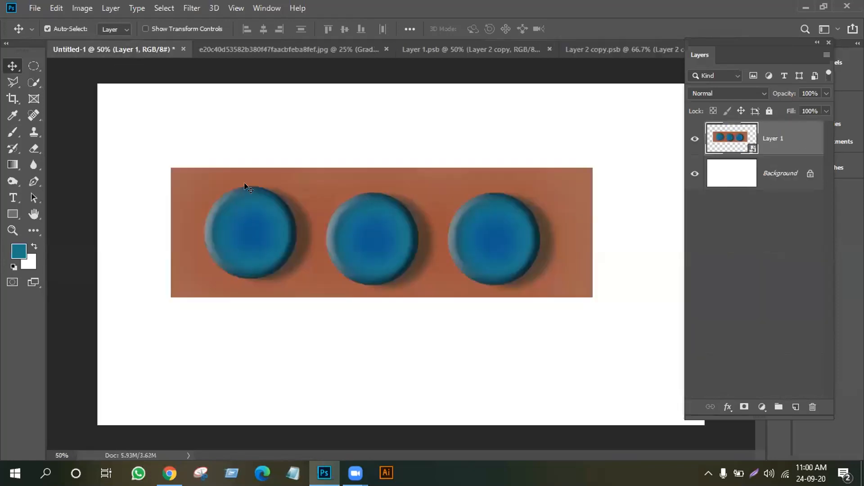
Copy the masked brown stroke layer from the JPG document into Layer 2 copy.psb and scale it to about 16.78% by 9.88% inside the circle
click(292, 50)
mouse_move(388, 219)
mouse_down()
mouse_move(435, 201)
mouse_move(542, 41)
mouse_move(631, 54)
mouse_move(394, 244)
mouse_up()
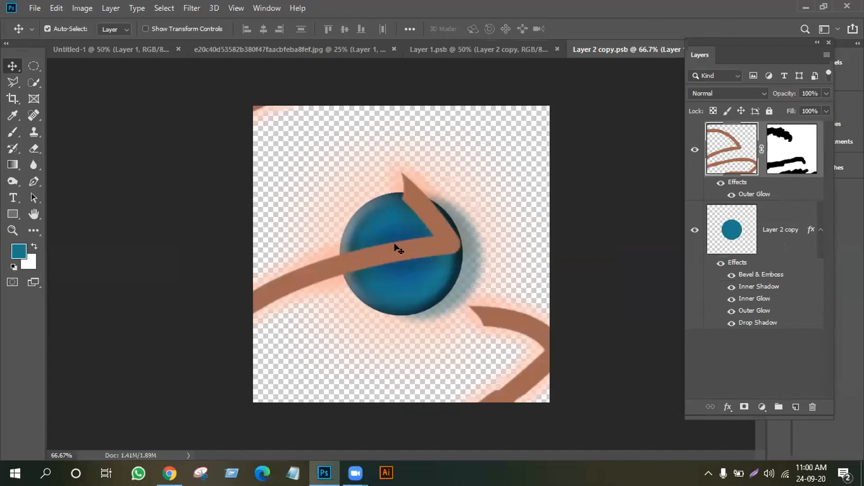
key(ctrl)
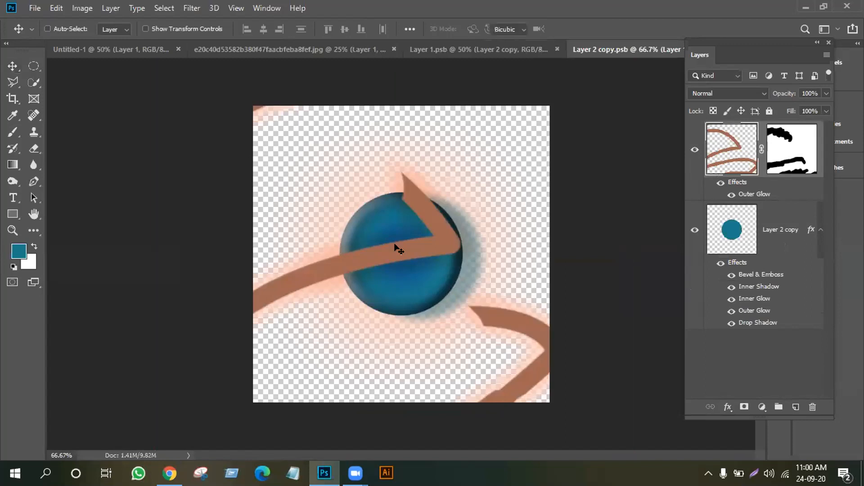
key(ctrl+t)
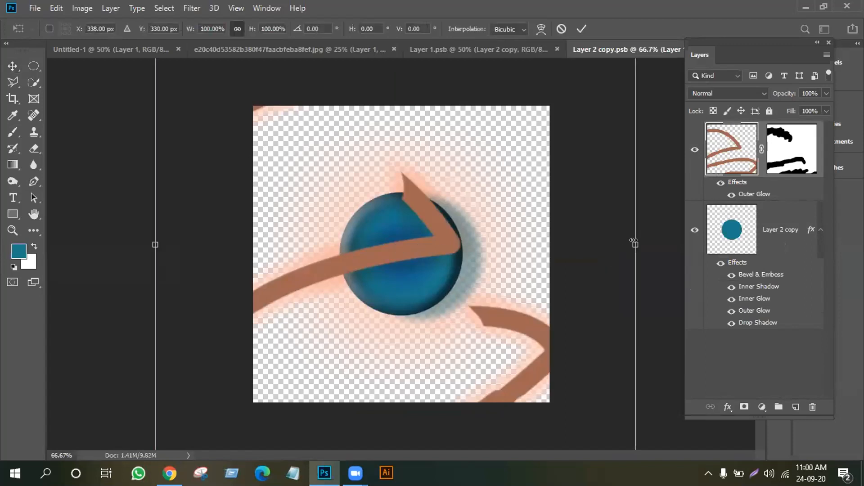
drag(523, 273, 462, 247)
drag(461, 65, 347, 218)
drag(327, 245, 429, 256)
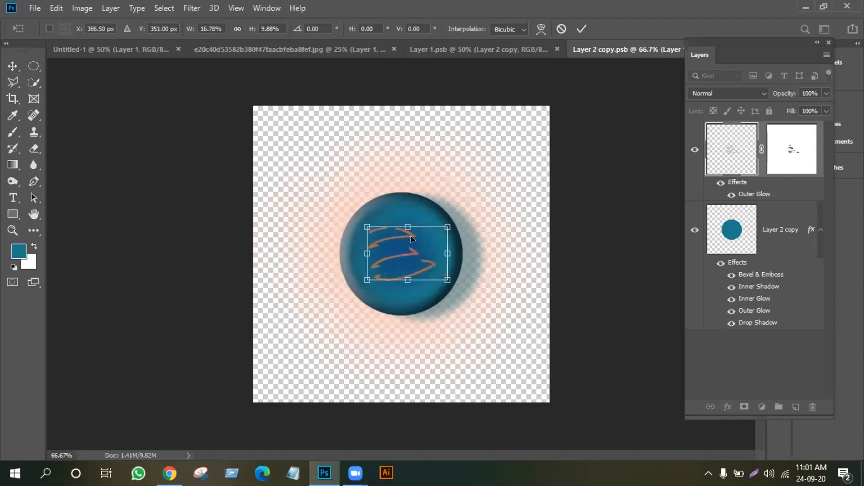
click(581, 29)
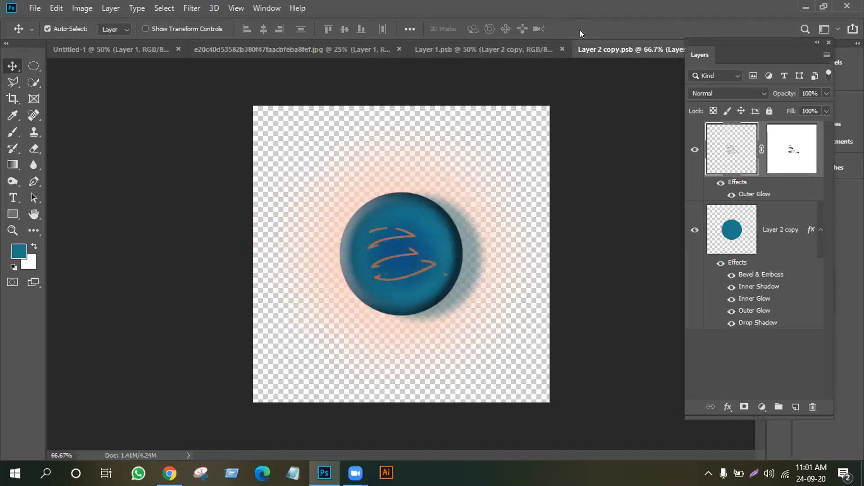
Save Layer 1.psb with the strokes on the third circle and return to the Untitled-1 document
click(499, 48)
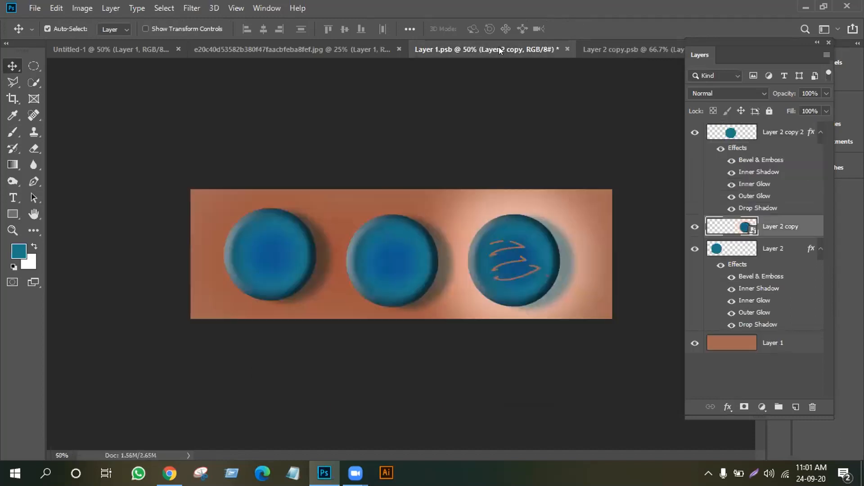
key(ctrl+s)
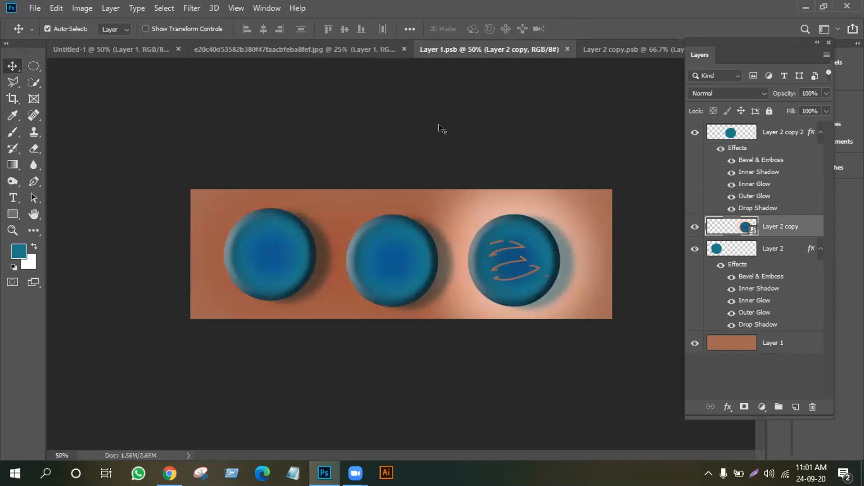
click(111, 52)
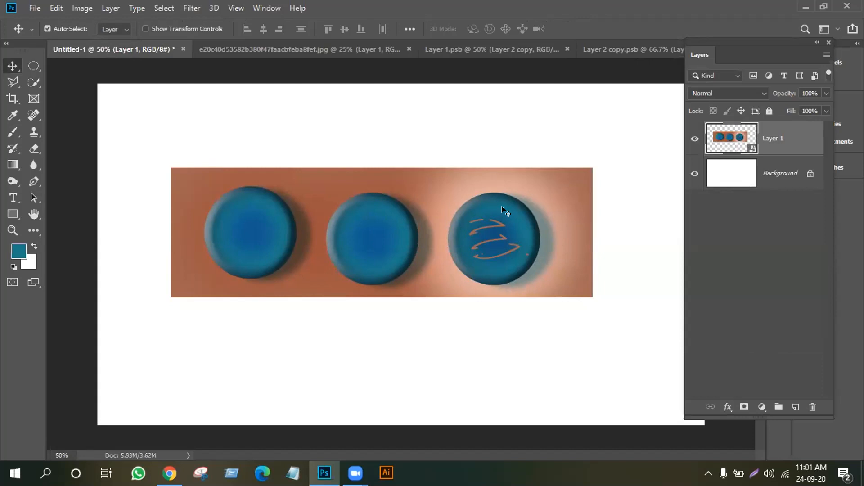
Hide the Layer 2 copy circle layer in Layer 2 copy.psb and save the nested smart object
click(630, 48)
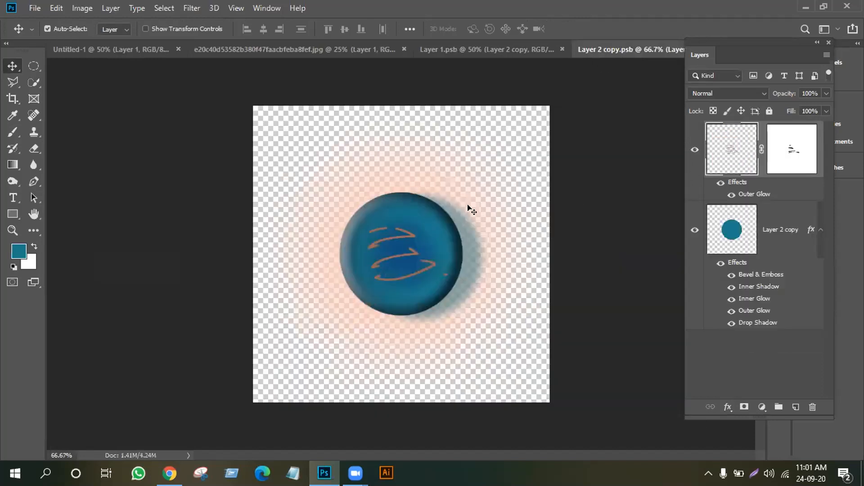
click(439, 232)
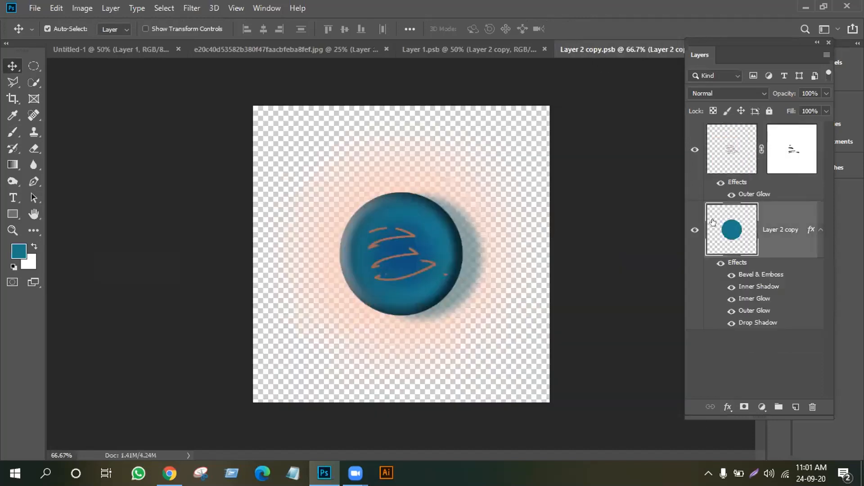
click(694, 230)
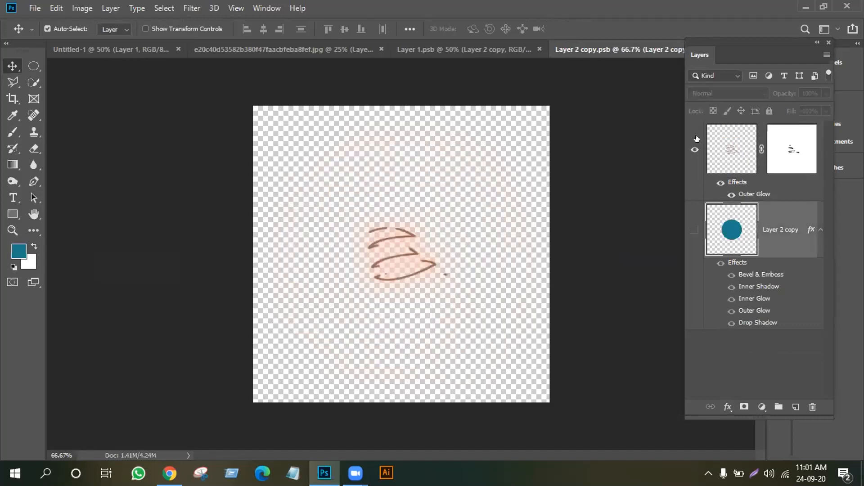
key(ctrl+s)
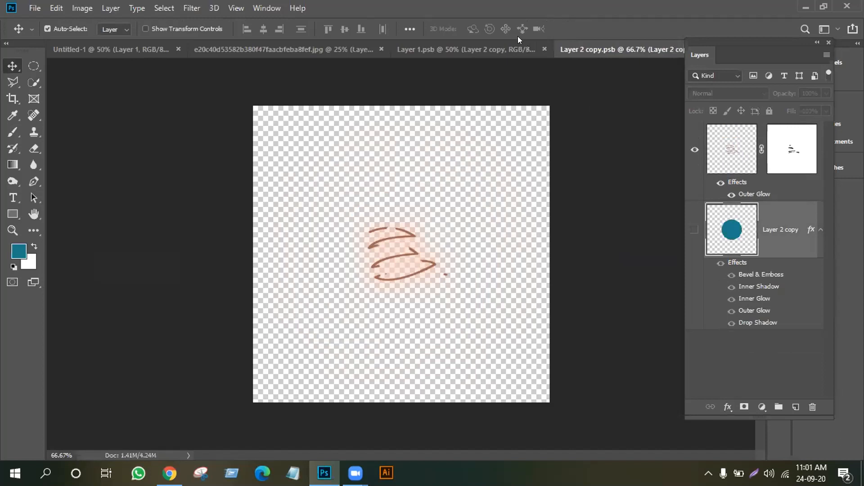
Save Layer 1.psb with only the glowing strokes in the third circle's place, and view the update in Untitled-1
click(498, 53)
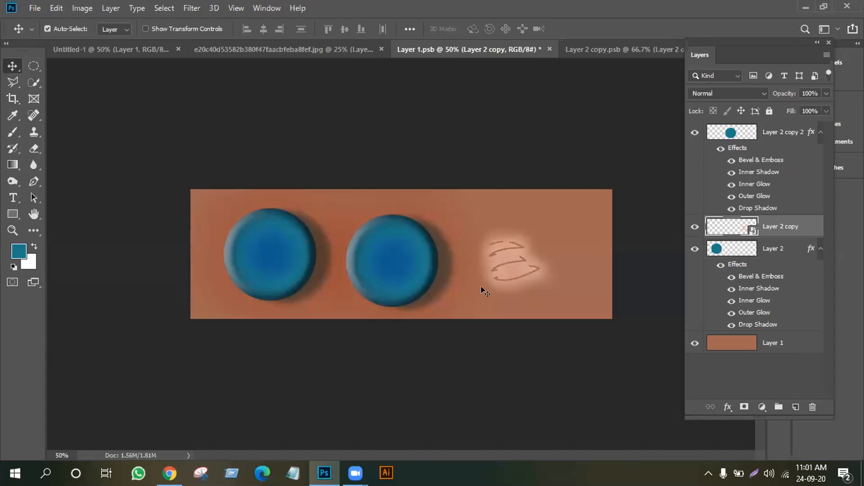
key(ctrl)
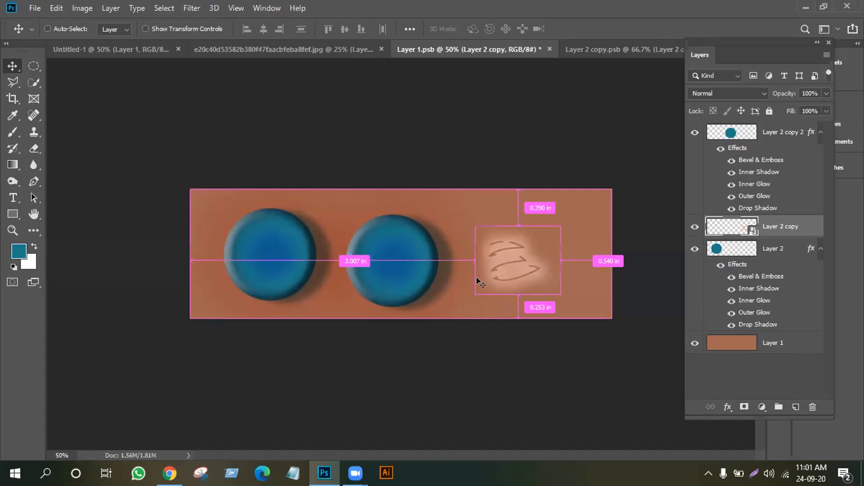
key(ctrl+s)
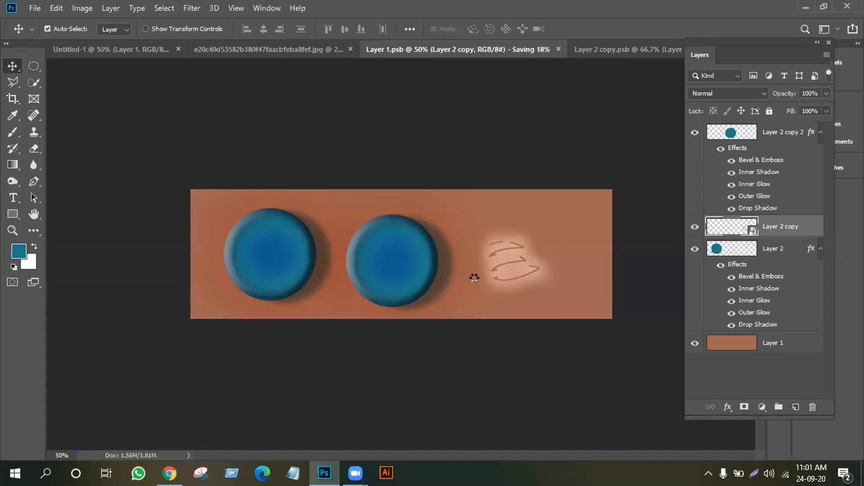
click(143, 46)
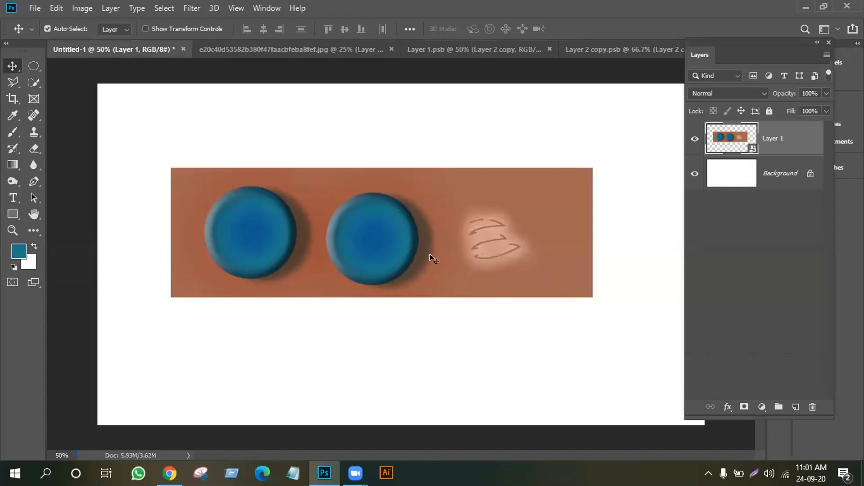
Show the circle layer again in Layer 2 copy.psb and move the strokes and circle slightly down and right, keeping the strokes inside the circle
click(623, 46)
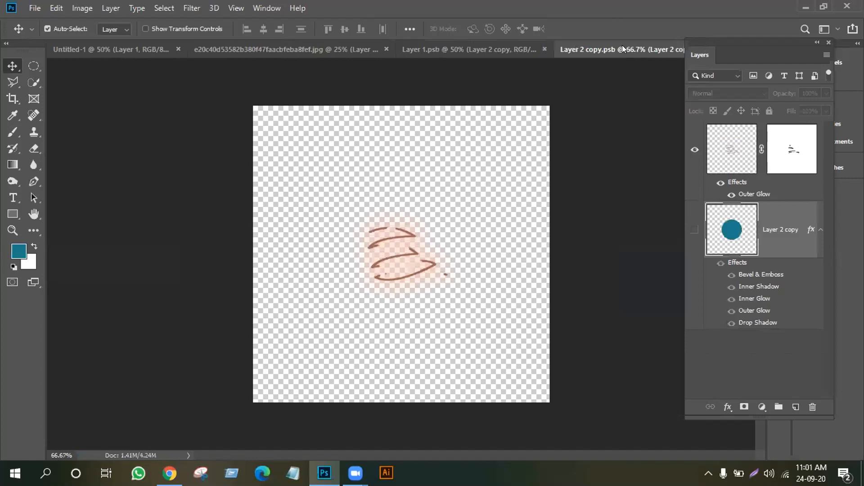
click(695, 229)
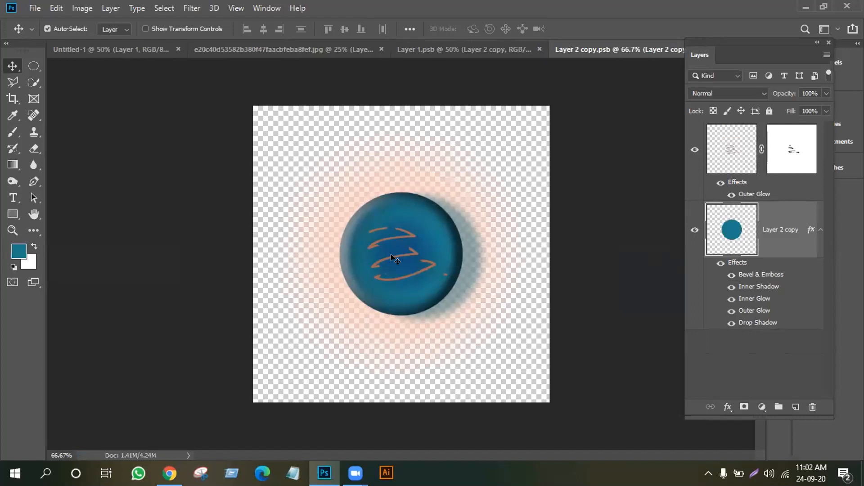
drag(392, 257, 316, 183)
drag(404, 280, 419, 296)
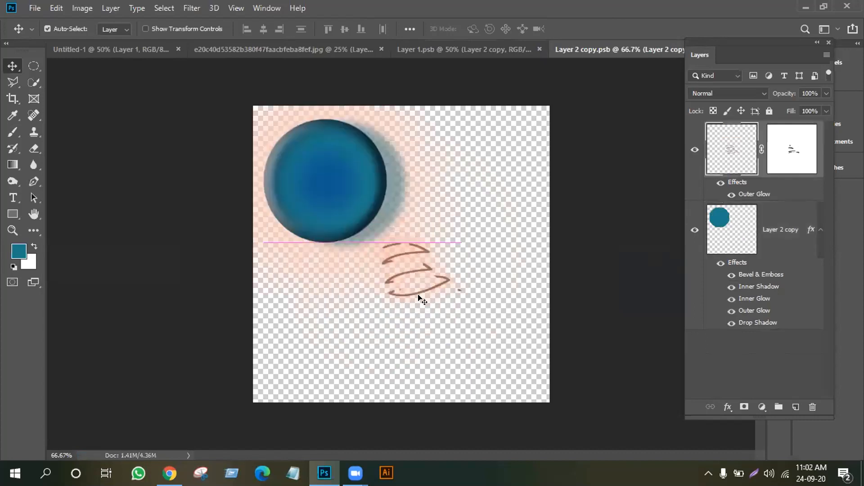
mouse_move(340, 195)
mouse_down()
mouse_move(386, 259)
mouse_move(430, 283)
mouse_up()
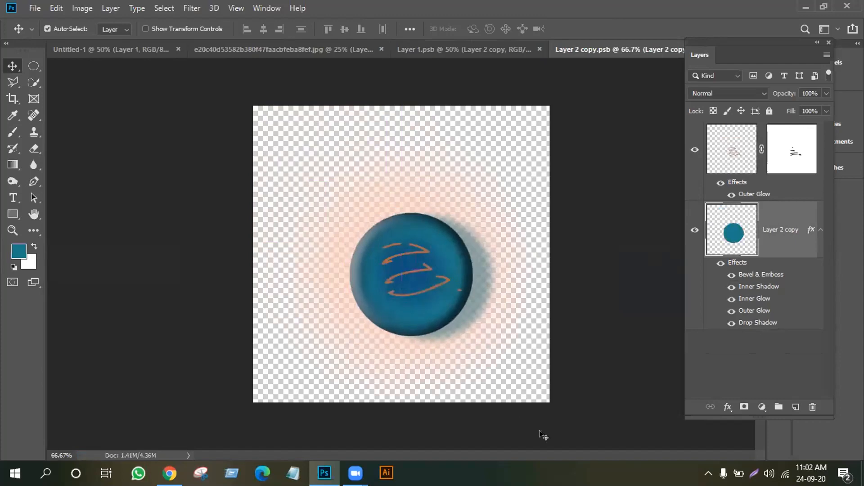